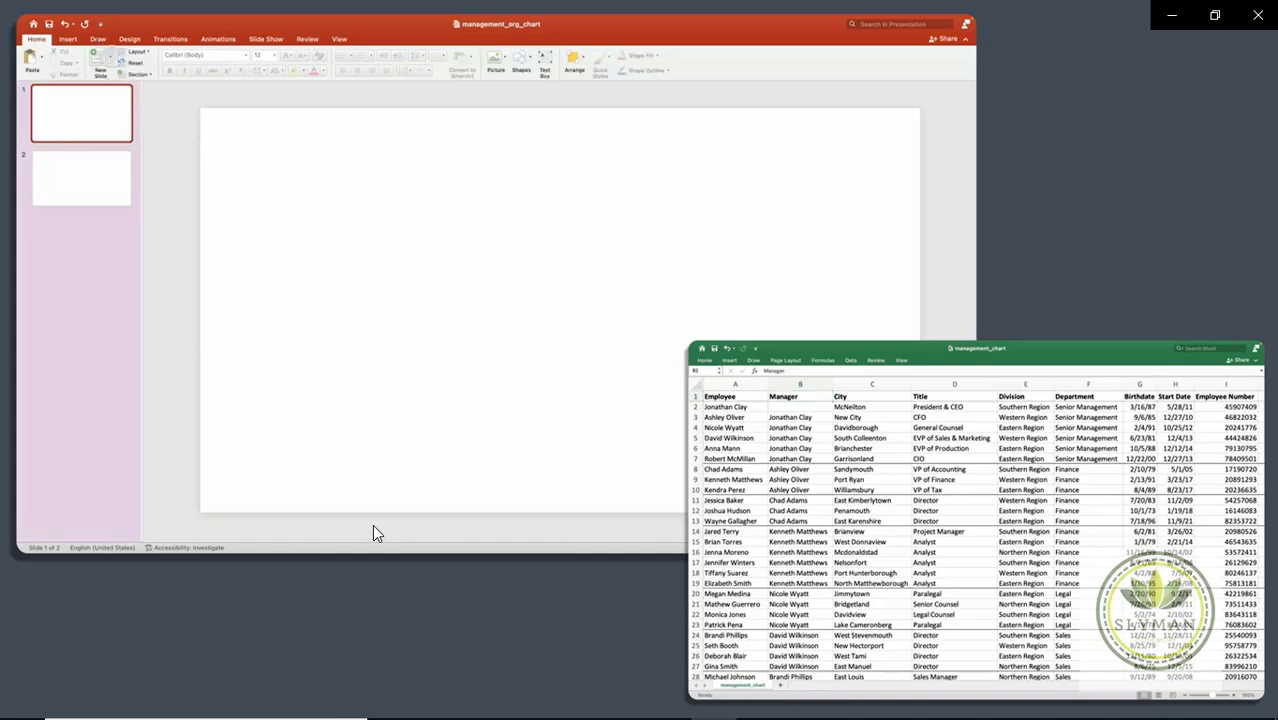
Step: Insert an Organization Chart SmartArt graphic from the Hierarchy category onto slide 1
click(101, 68)
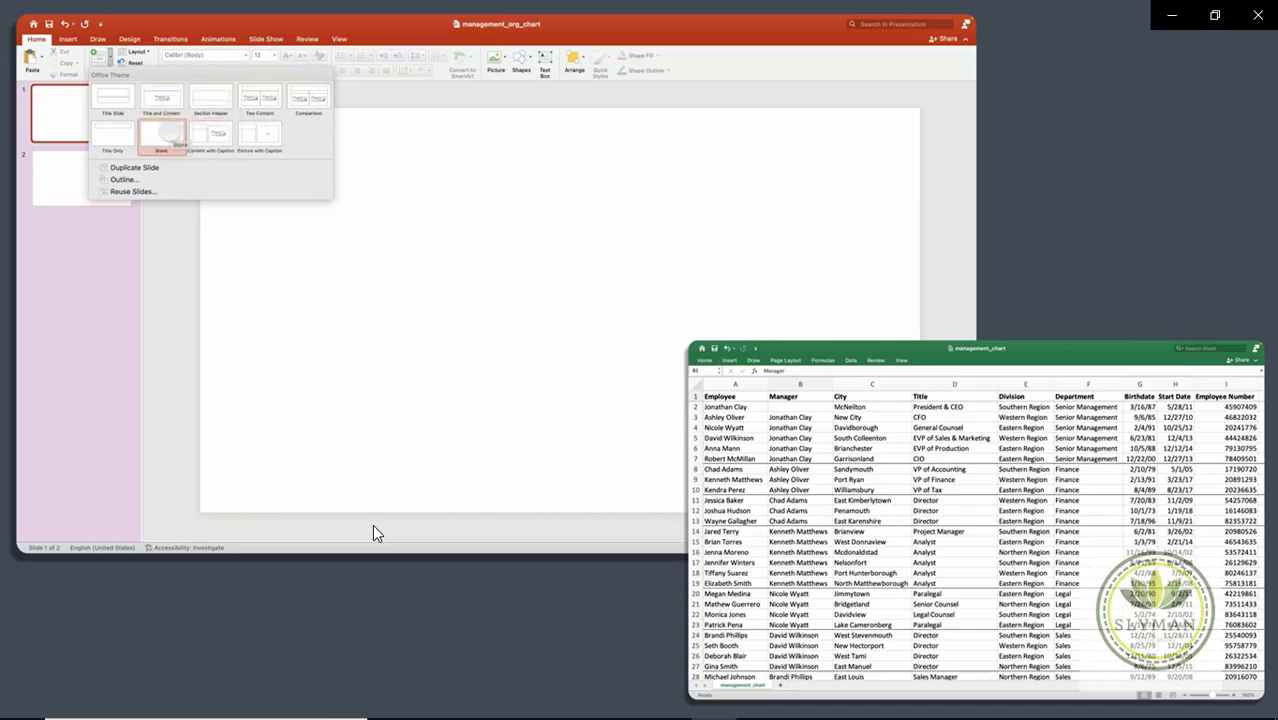
click(208, 256)
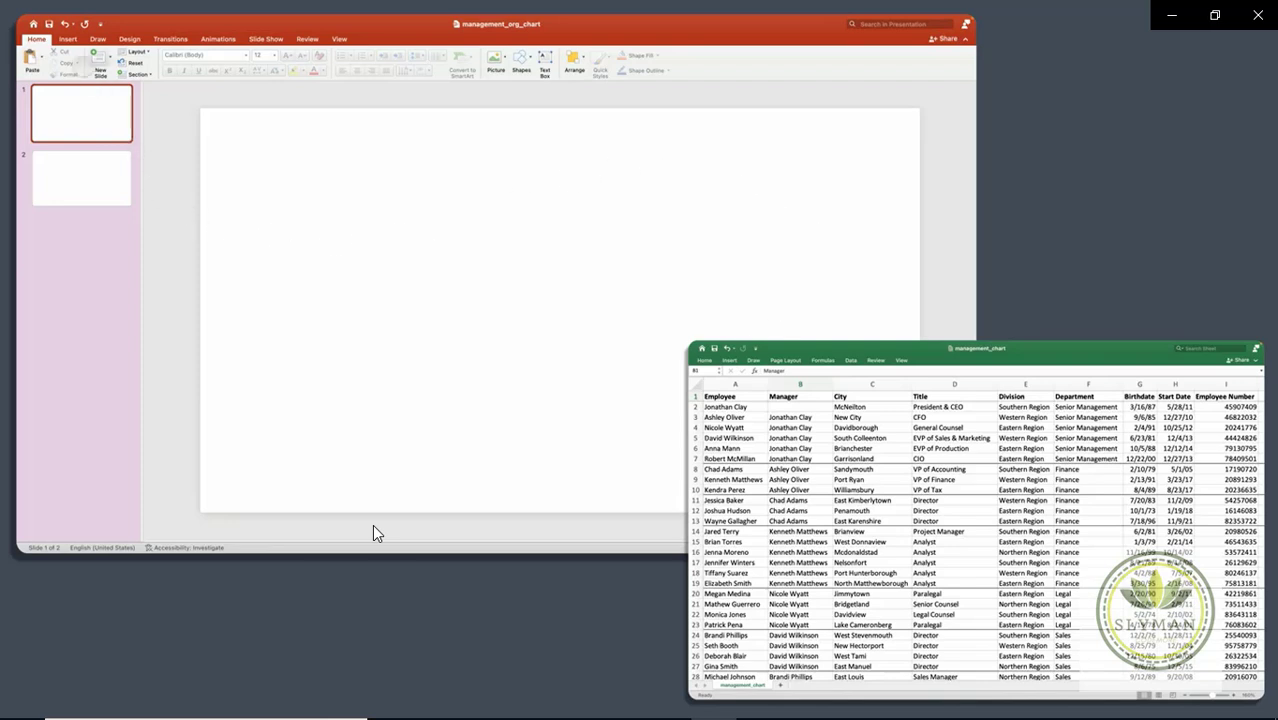
click(67, 39)
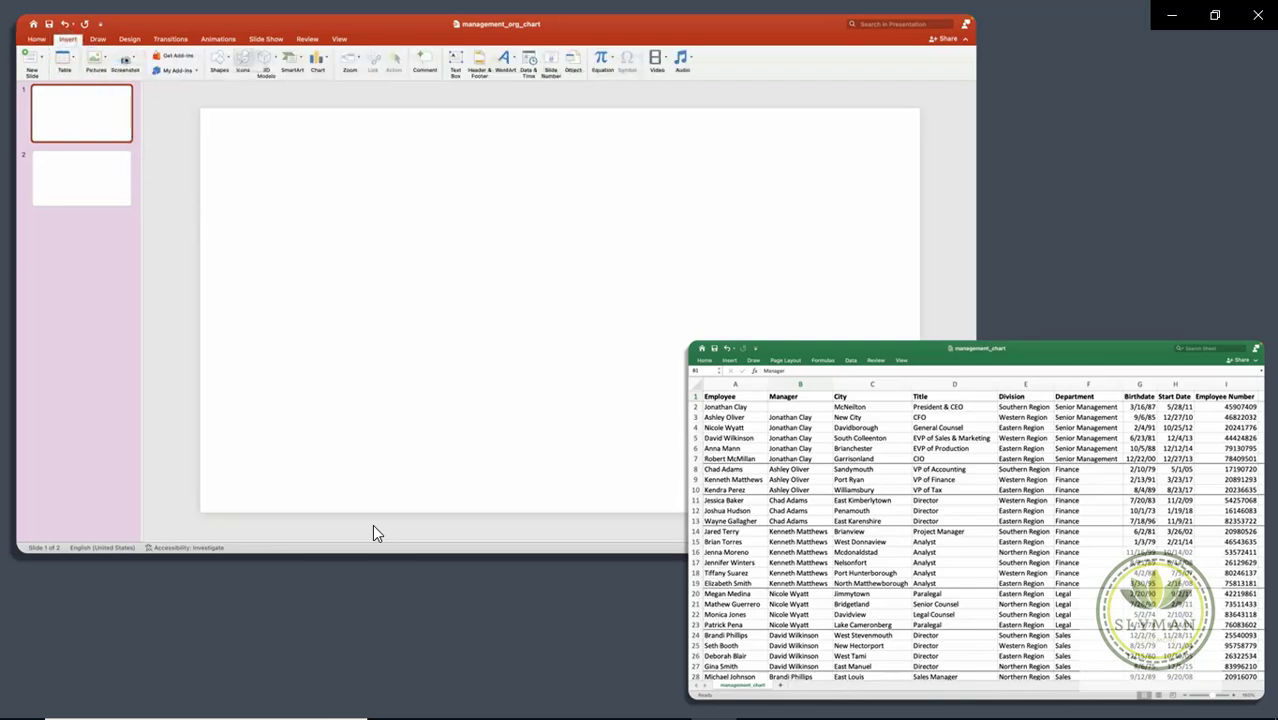
click(290, 58)
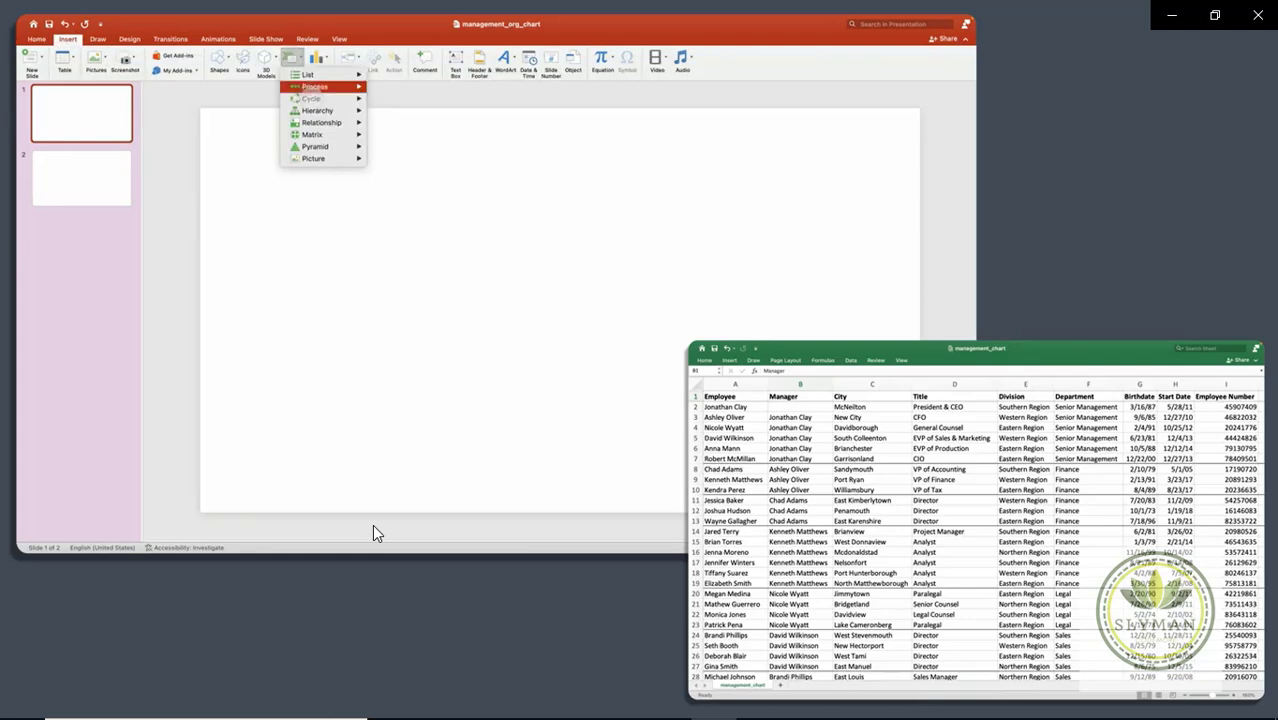
mouse_move(318, 110)
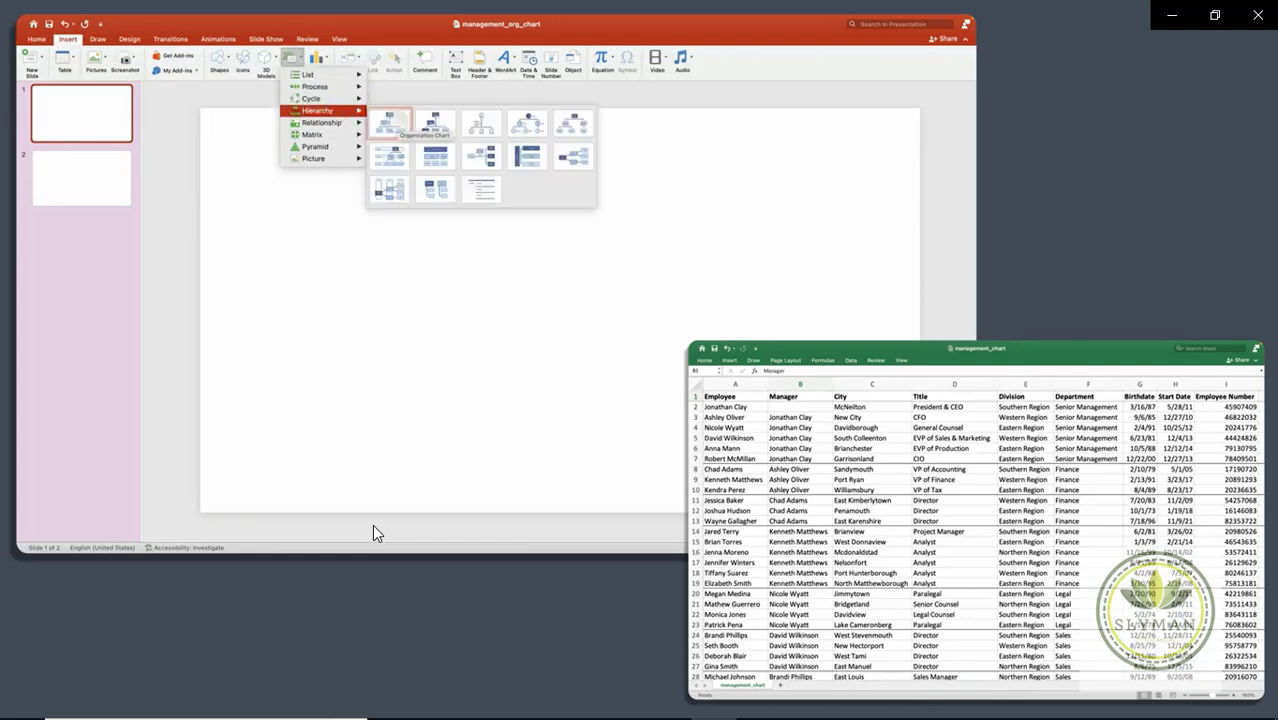
click(390, 121)
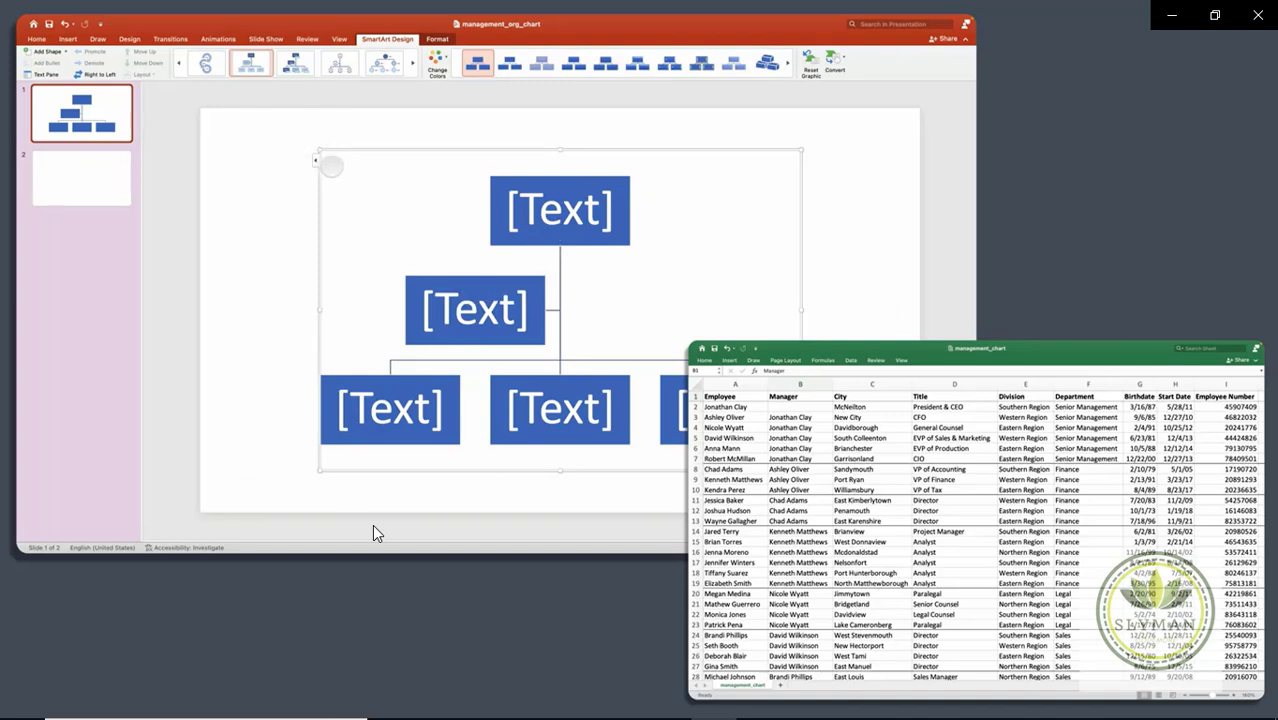
Step: Drag the org chart's top-left and bottom-right corners outward until it spans nearly the whole slide
drag(318, 150, 197, 106)
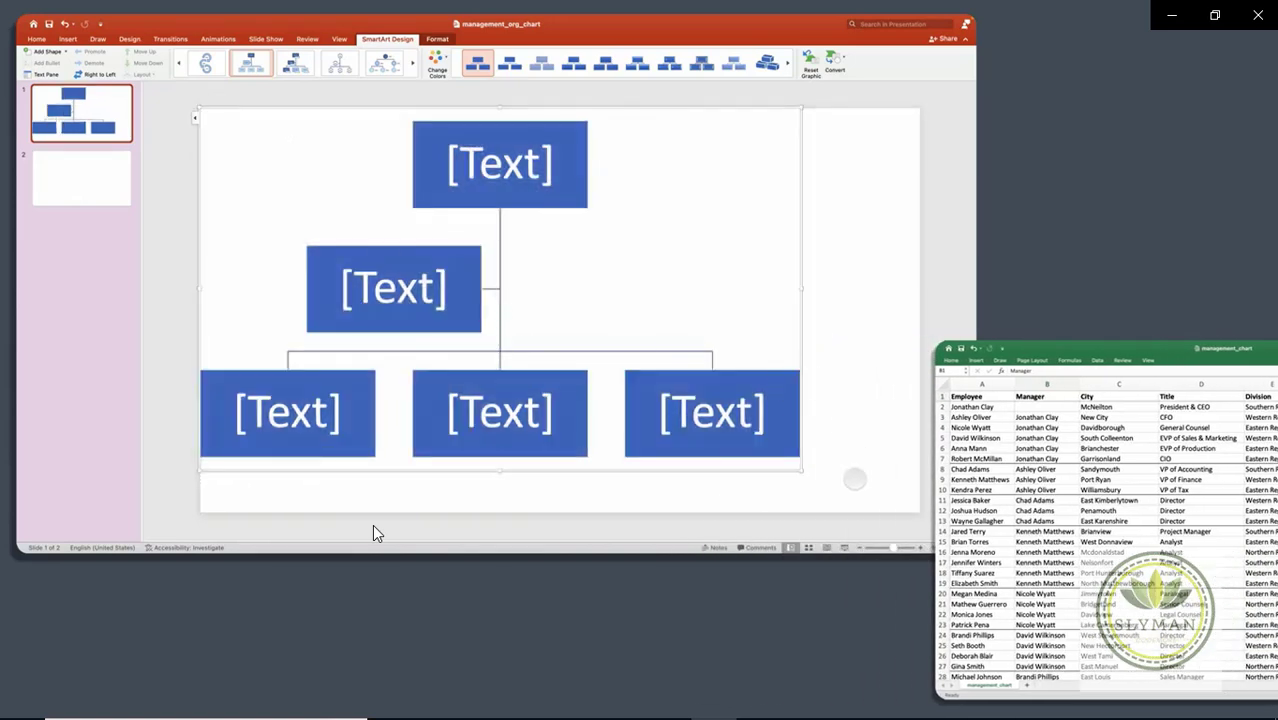
drag(800, 469, 928, 526)
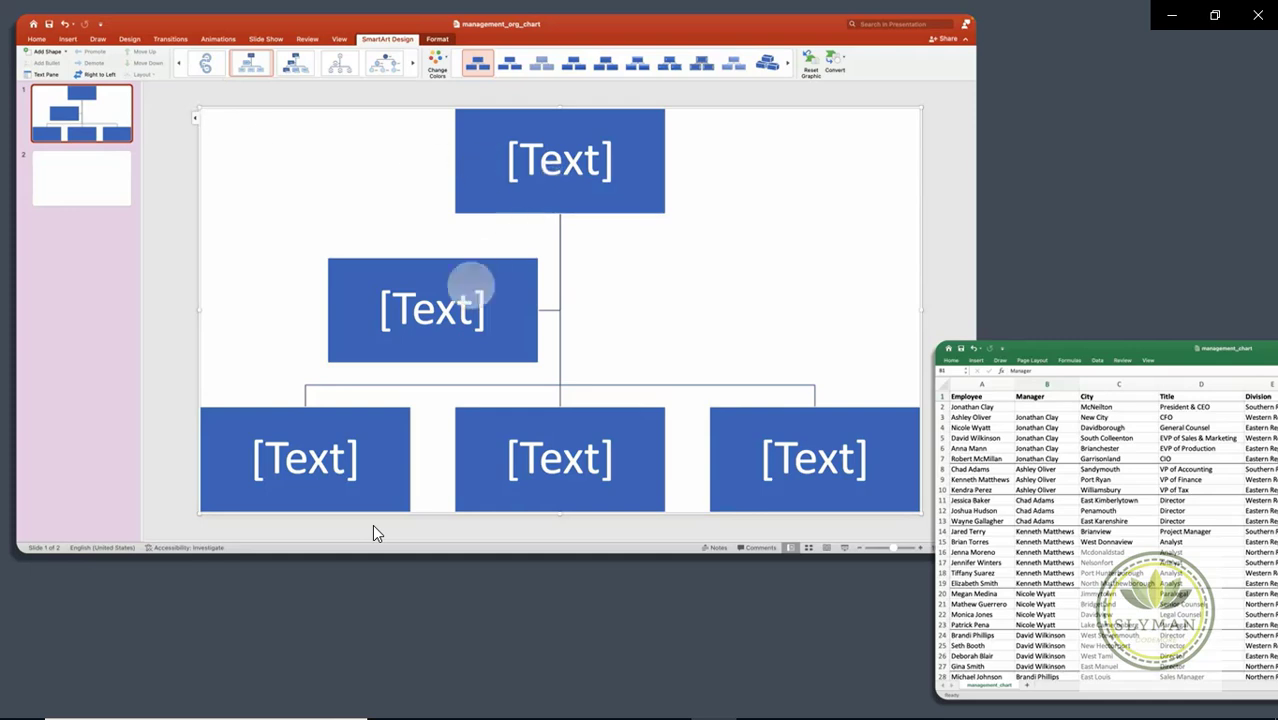
Step: Delete the assistant entry in the Text Pane, leaving one top box over three boxes
click(194, 117)
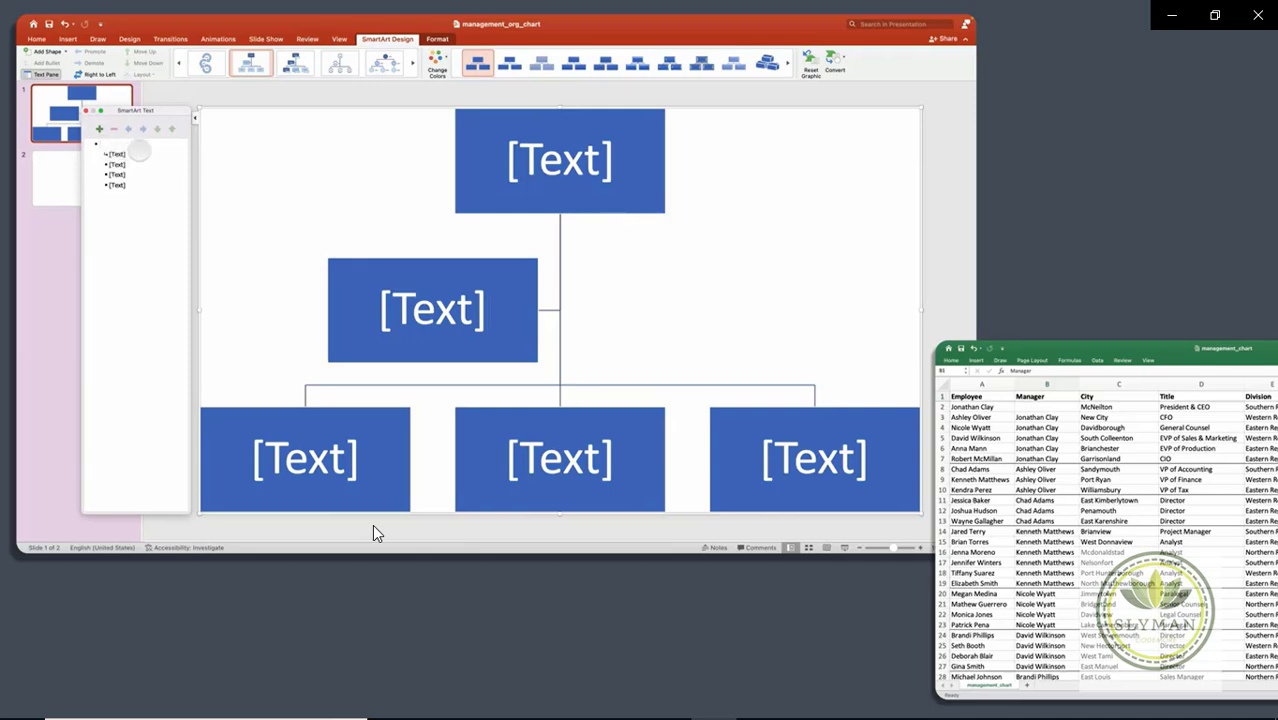
click(124, 153)
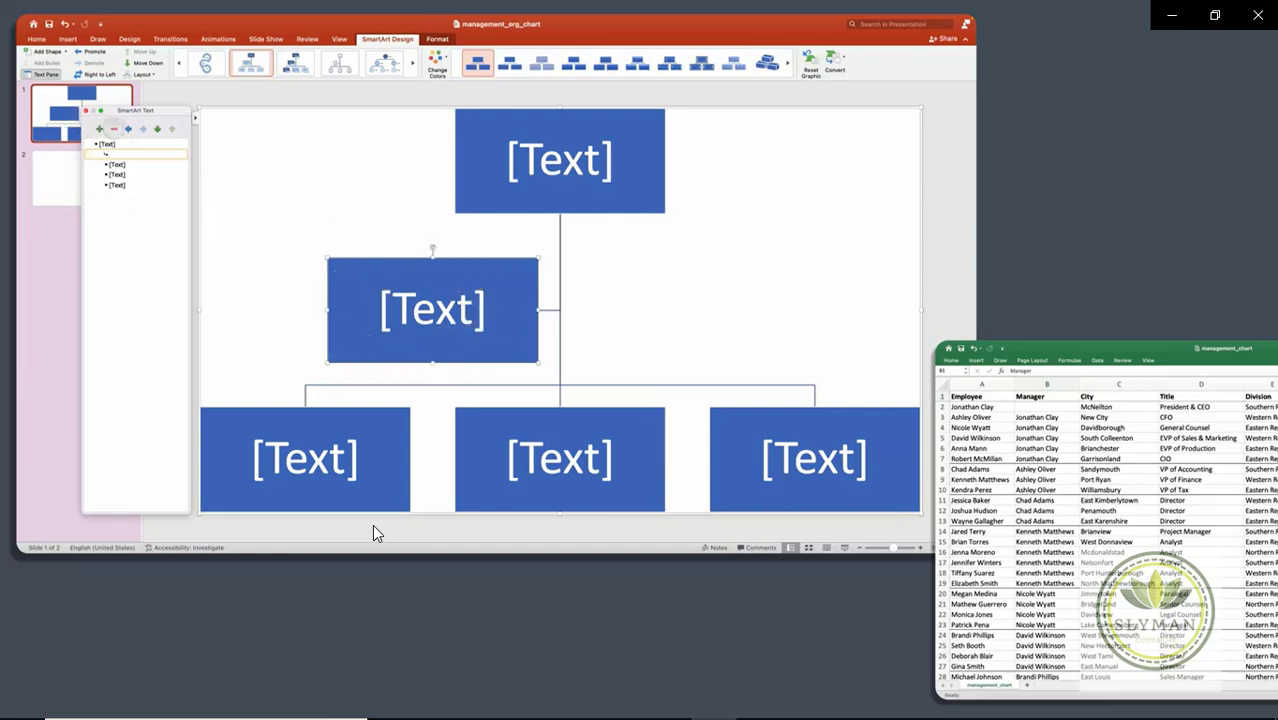
click(114, 128)
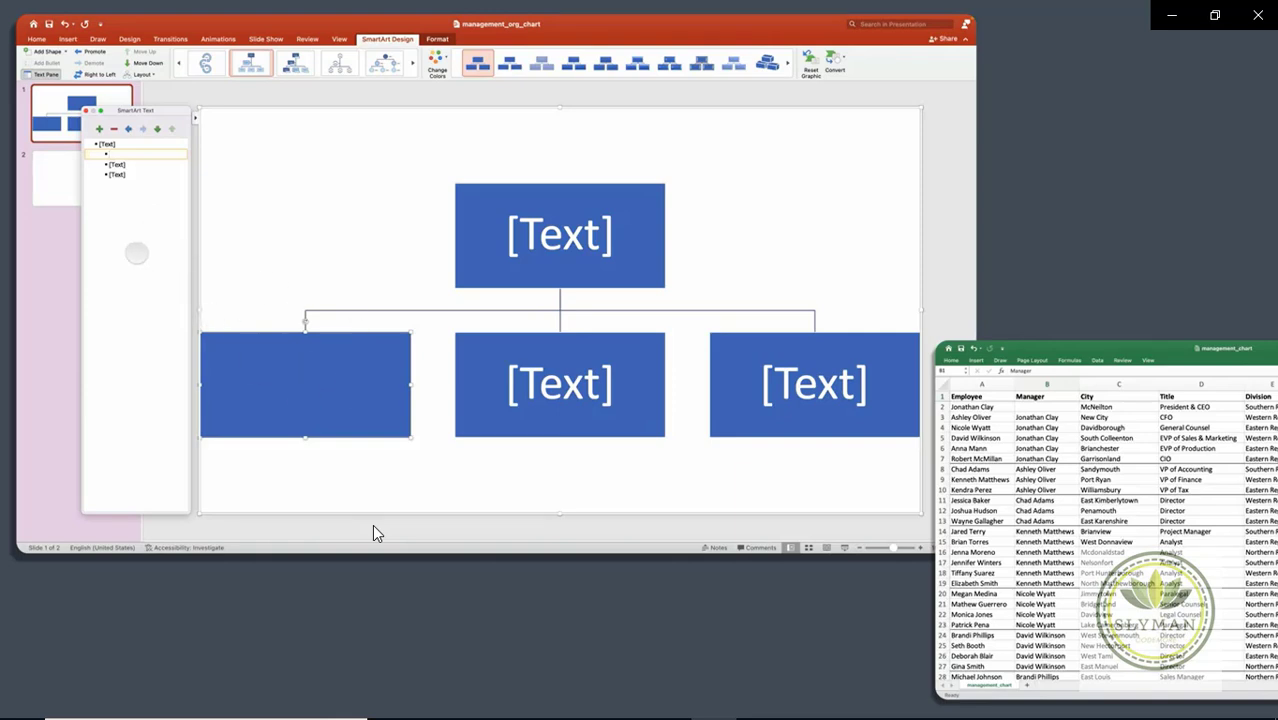
click(138, 143)
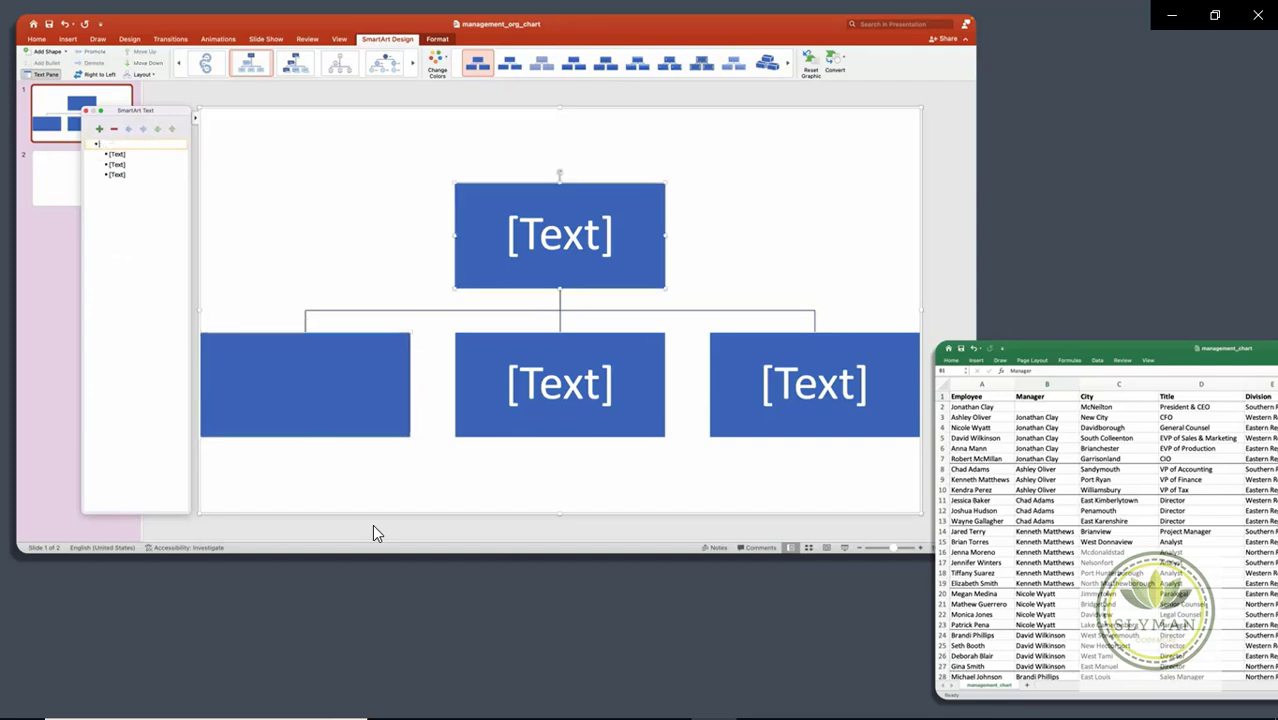
Step: Copy the CEO's name from Excel cell A2 into the chart's top box
click(1005, 404)
click(1000, 407)
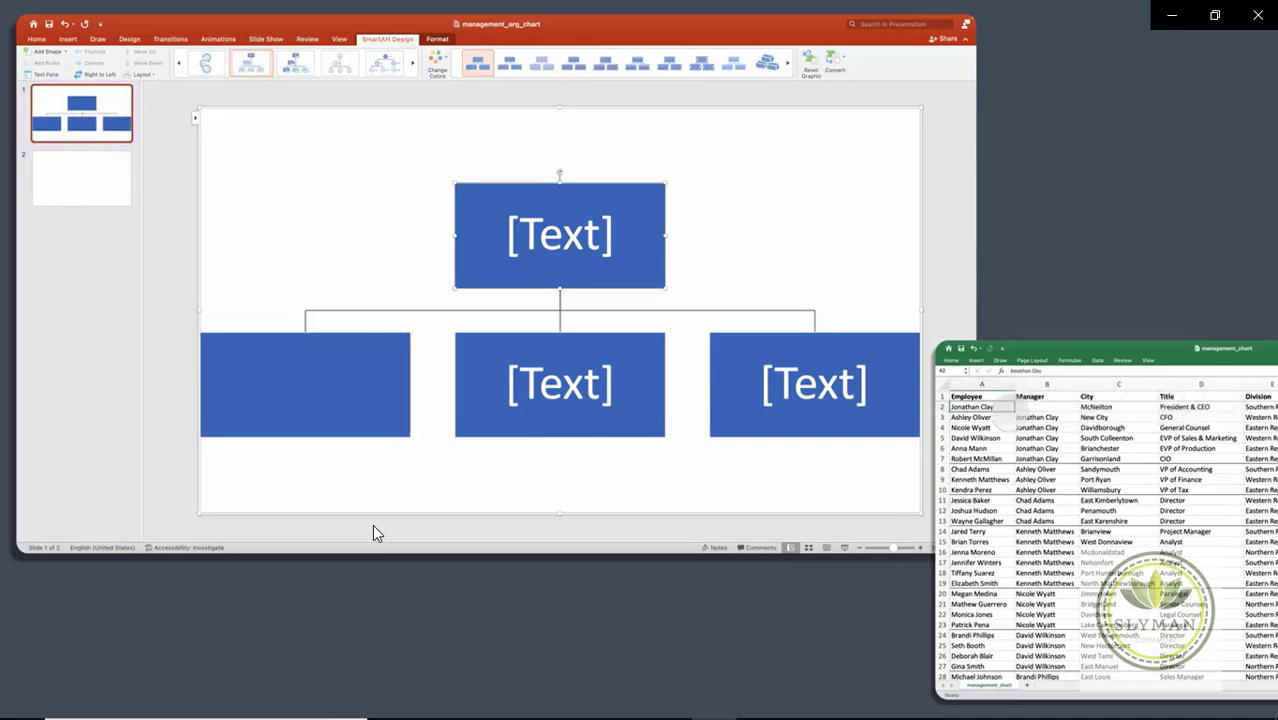
key(ctrl+c)
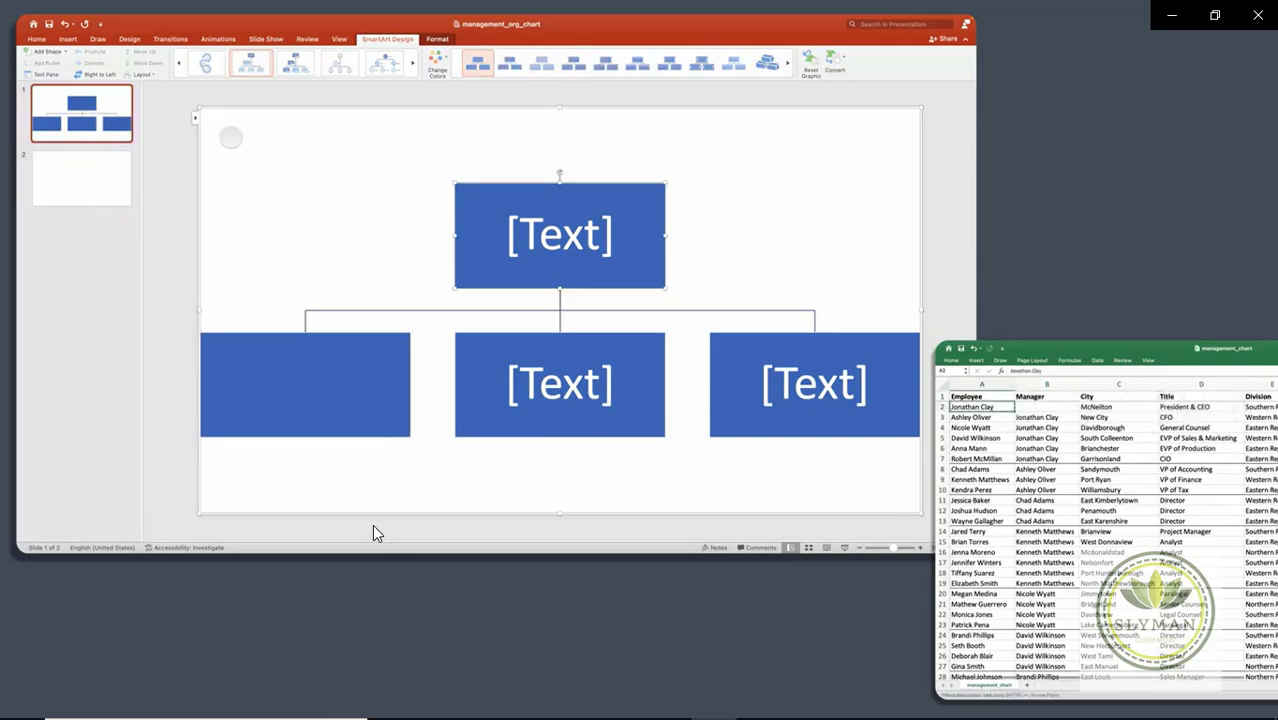
click(195, 117)
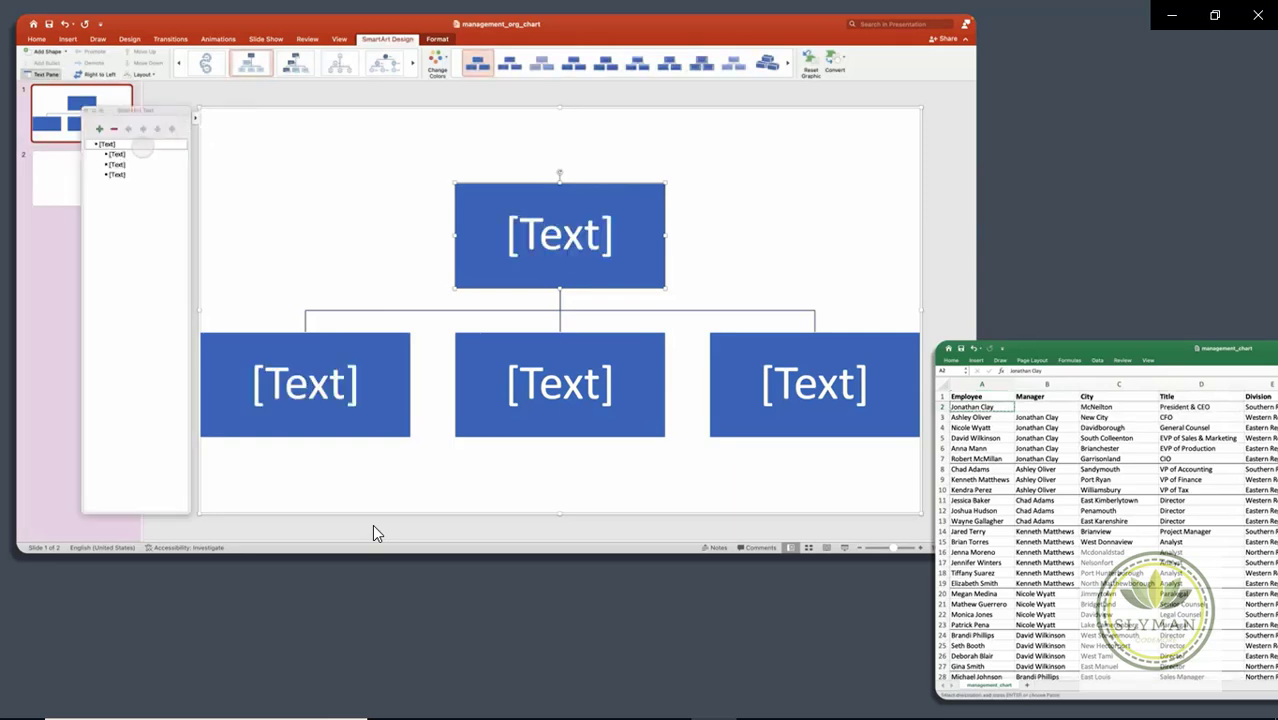
key(ctrl+v)
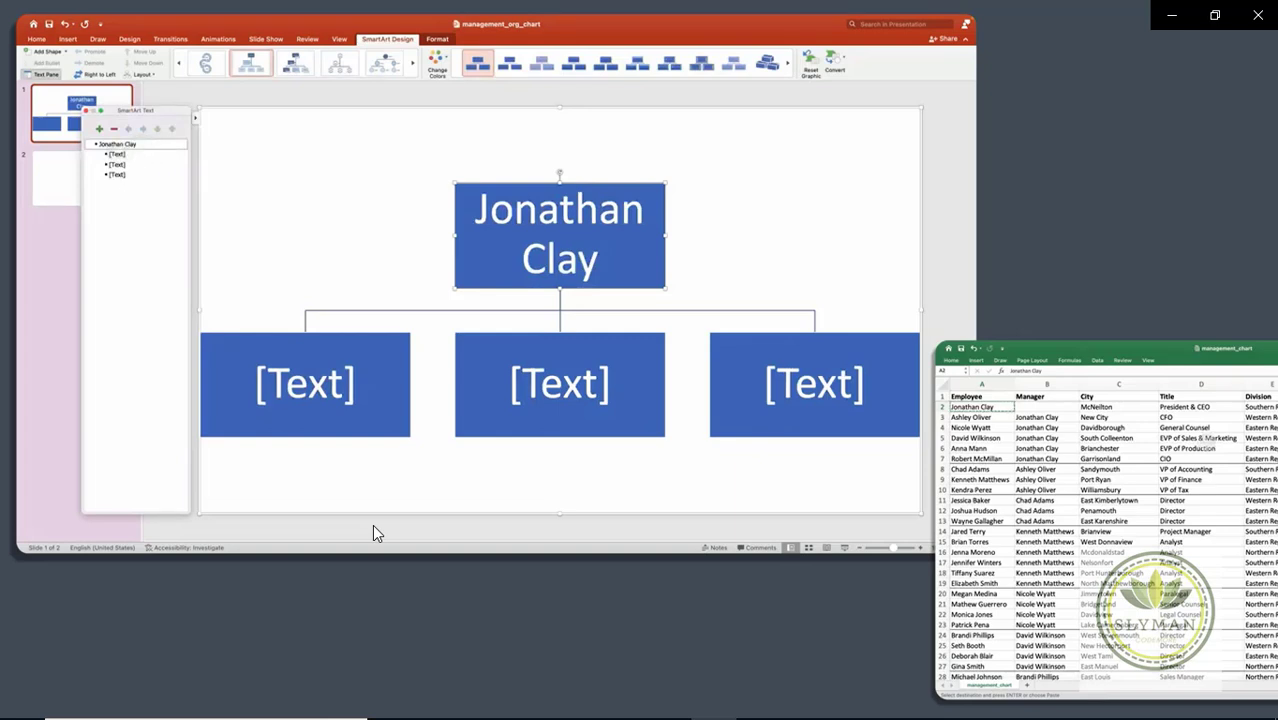
Step: Copy the five direct reports' names from A3:A7 and paste them into the boxes under the top box
click(1050, 416)
mouse_move(1051, 417)
mouse_down()
mouse_move(1055, 475)
mouse_move(1052, 459)
mouse_up()
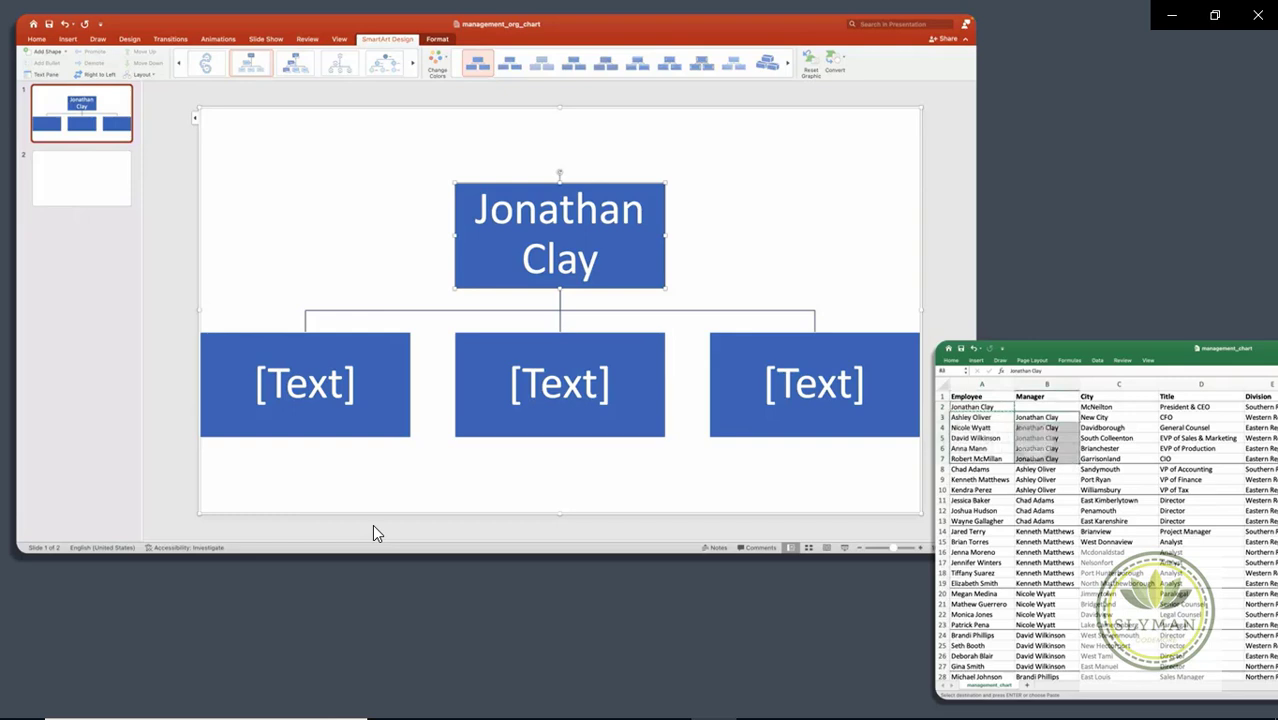
drag(970, 417, 975, 459)
key(super+c)
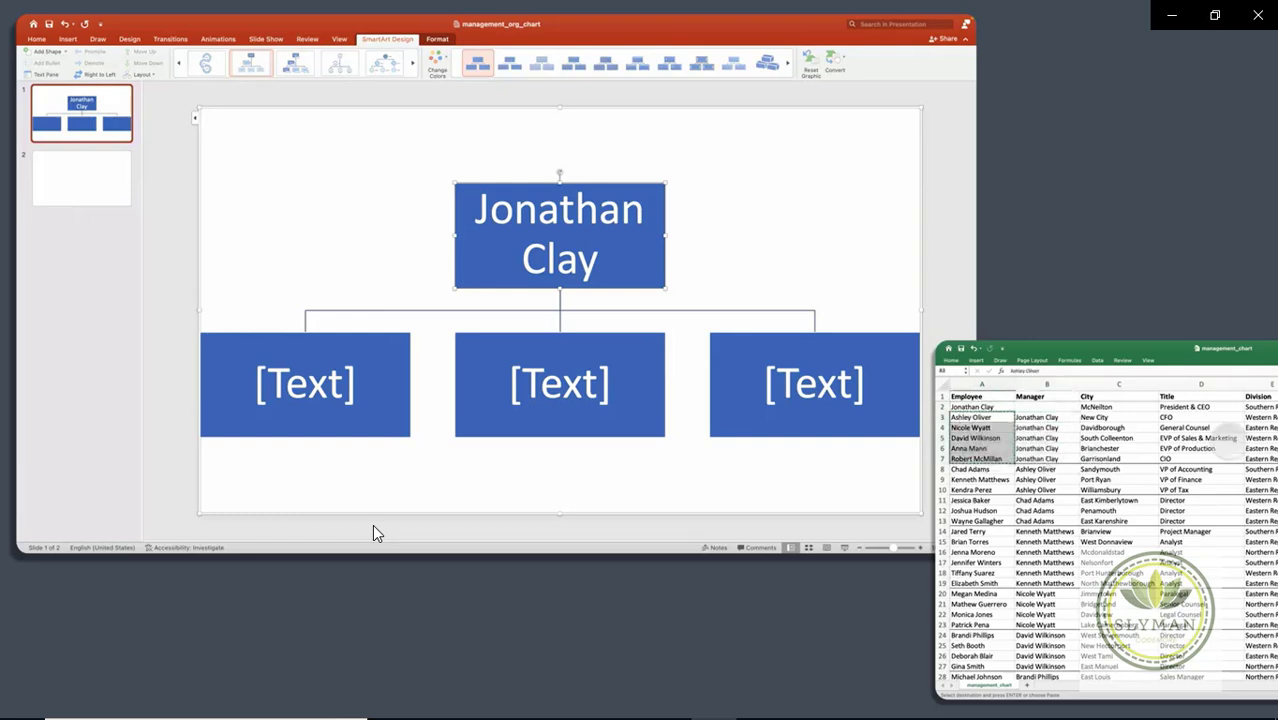
click(190, 120)
click(195, 117)
click(133, 155)
key(super+v)
Step: Delete the two leftover empty [Text] entries from the chart
key(Down)
key(Down)
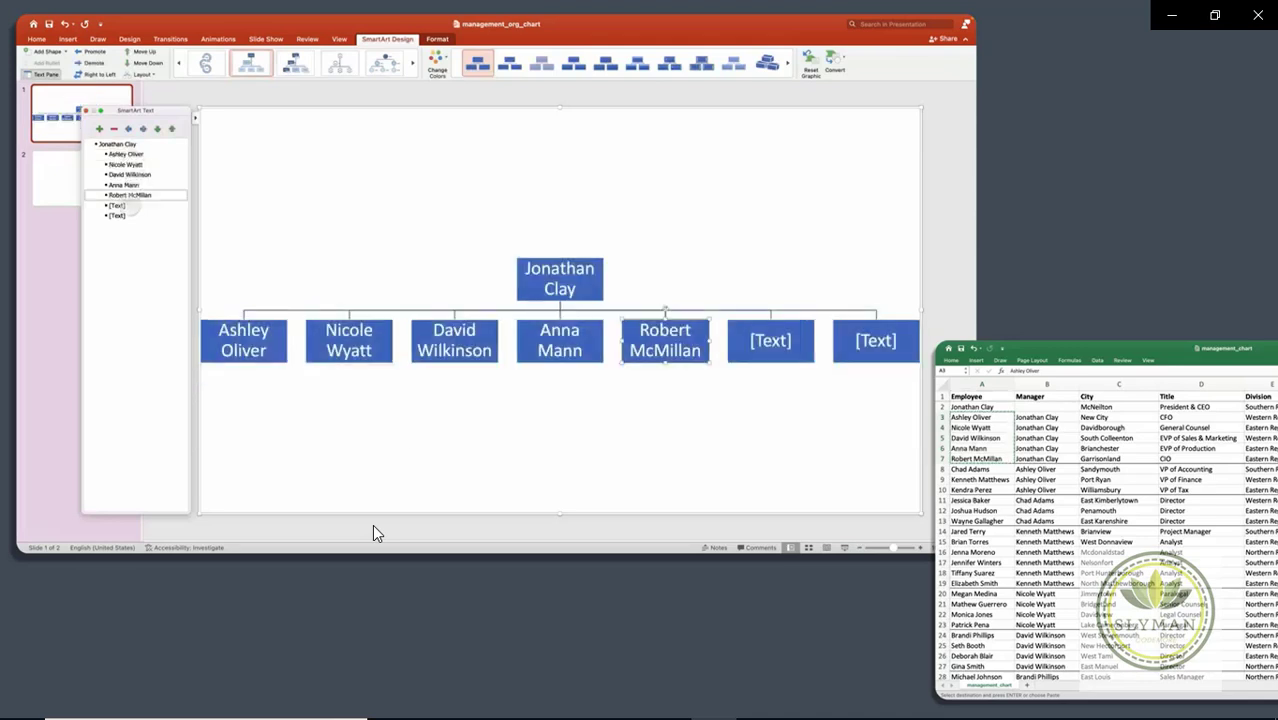
key(Up)
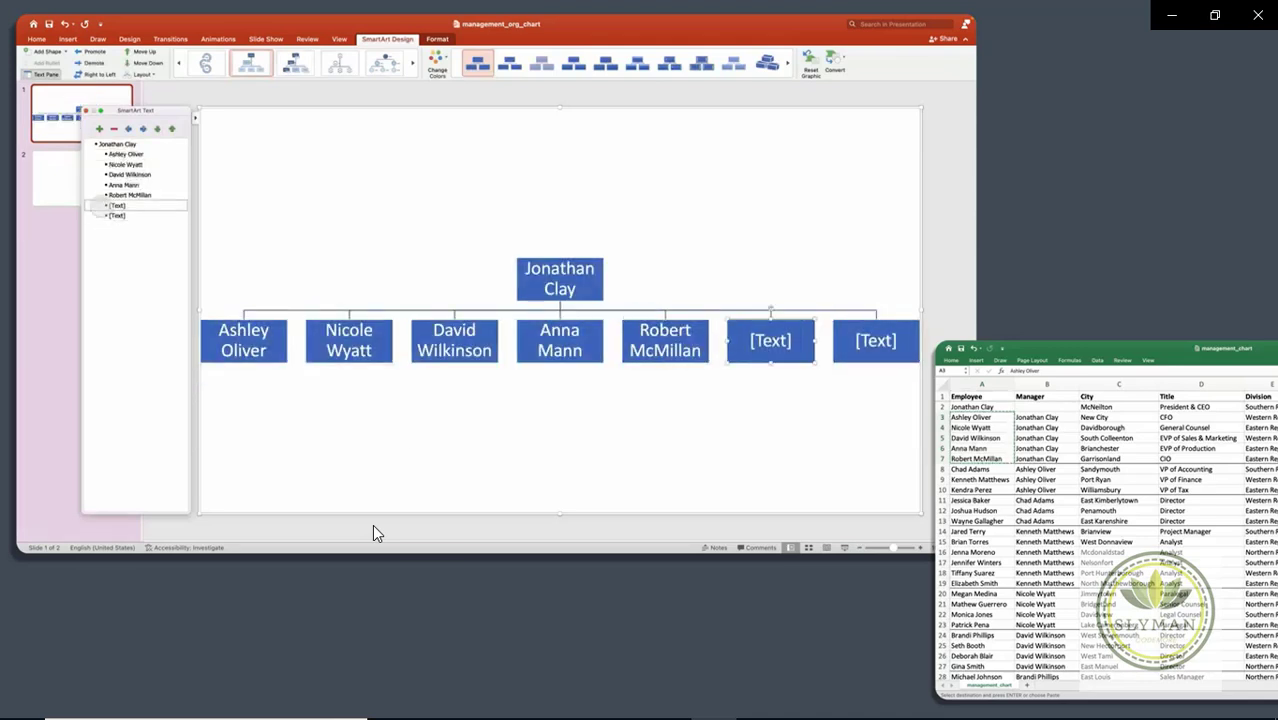
key(Down)
key(BackSpace)
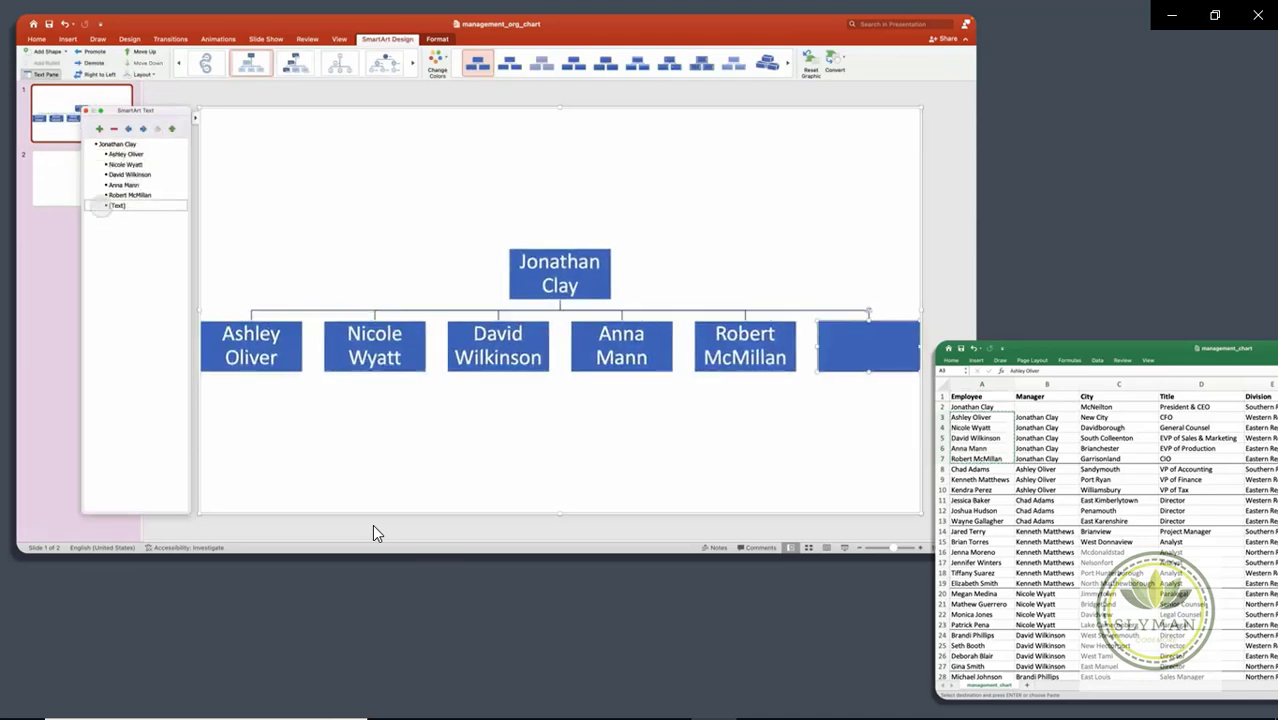
key(BackSpace)
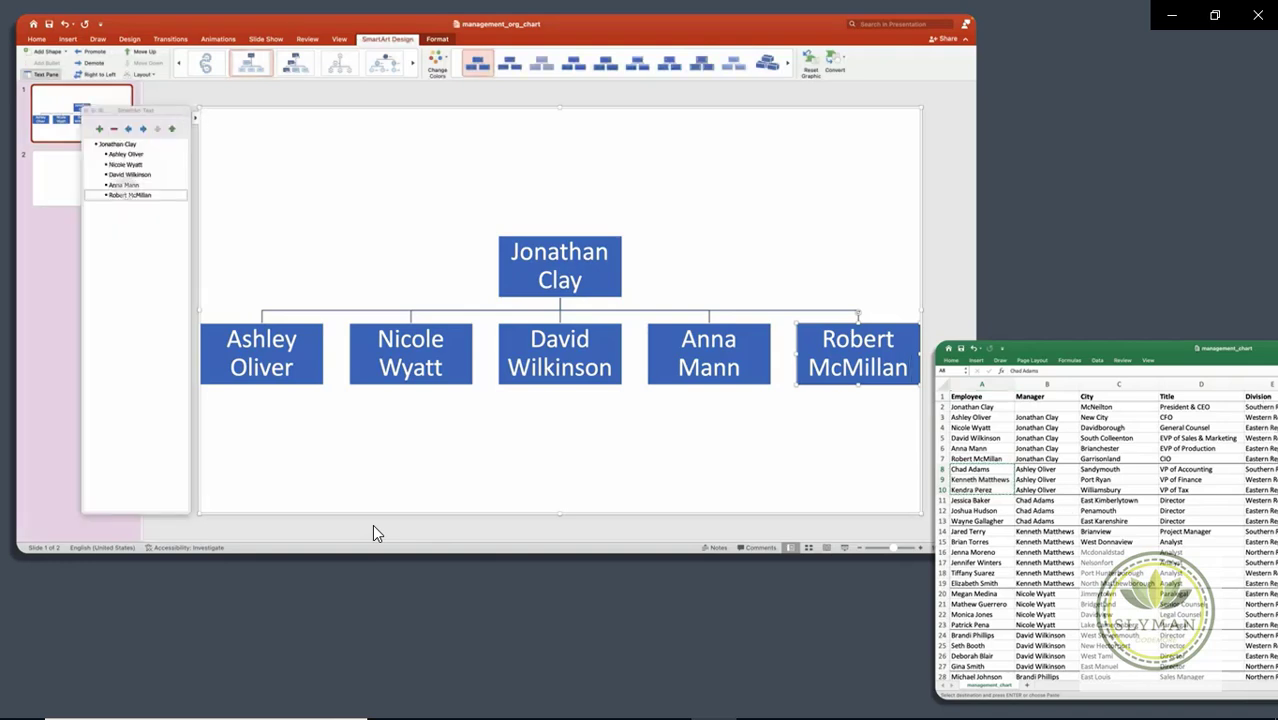
Step: Paste the CFO's three reports from A8:A10 as a new level beneath the CFO
key(Up)
key(Up)
key(Up)
key(Up)
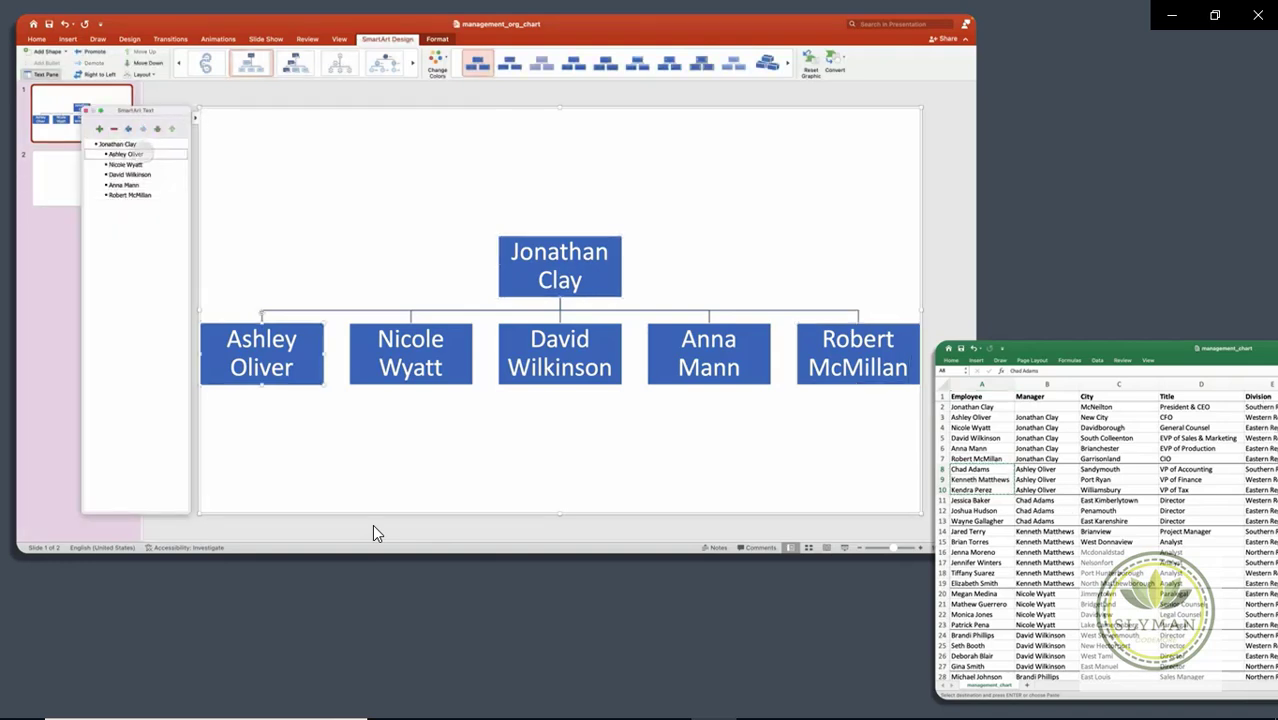
key(Return)
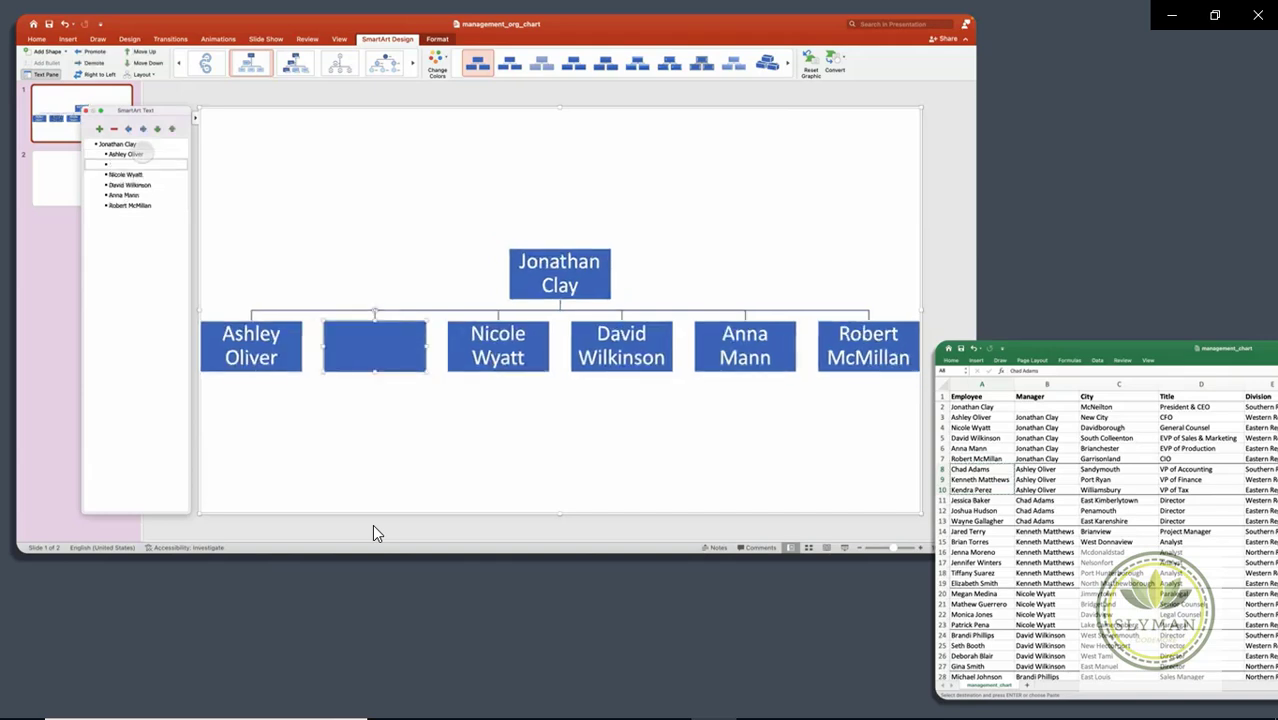
key(Tab)
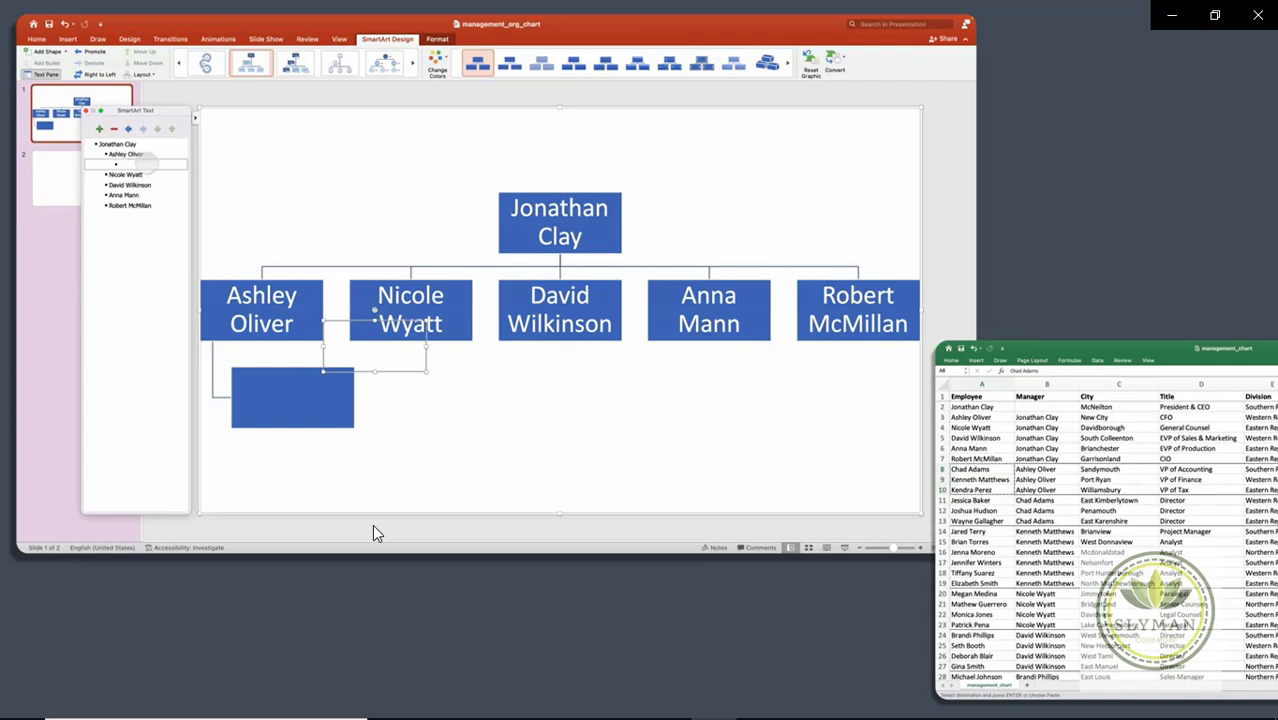
key(super+v)
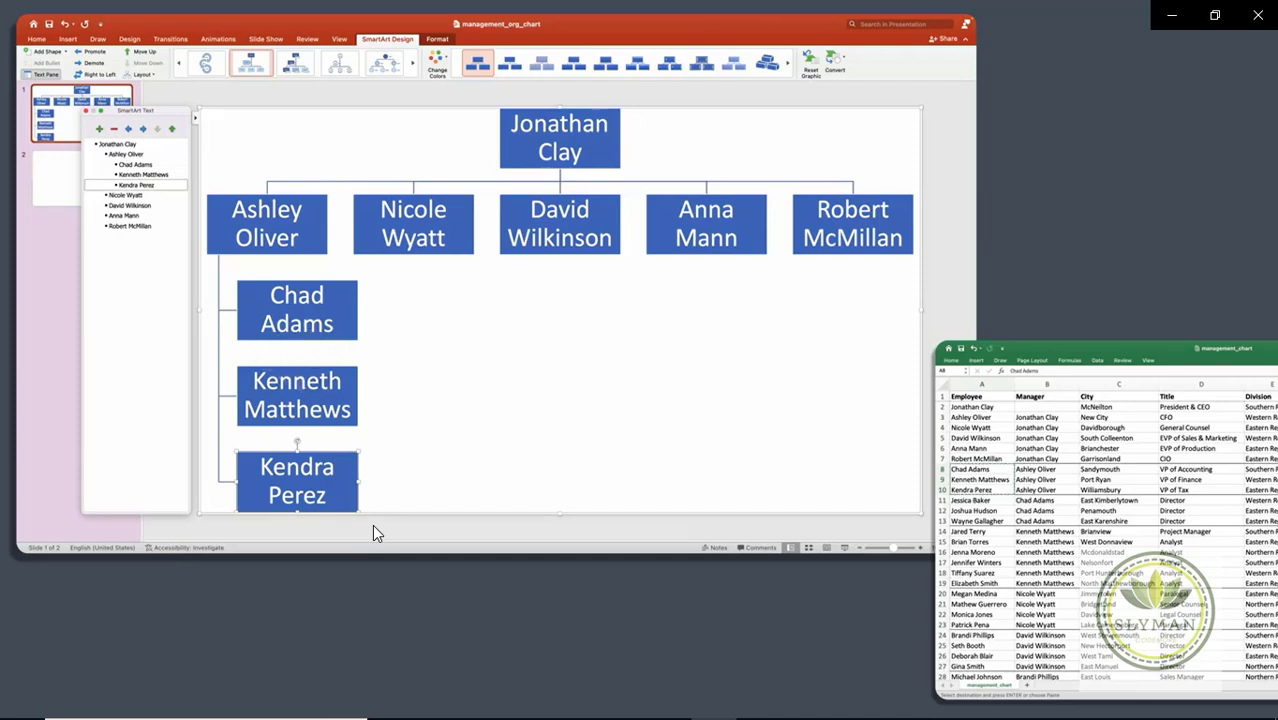
click(970, 500)
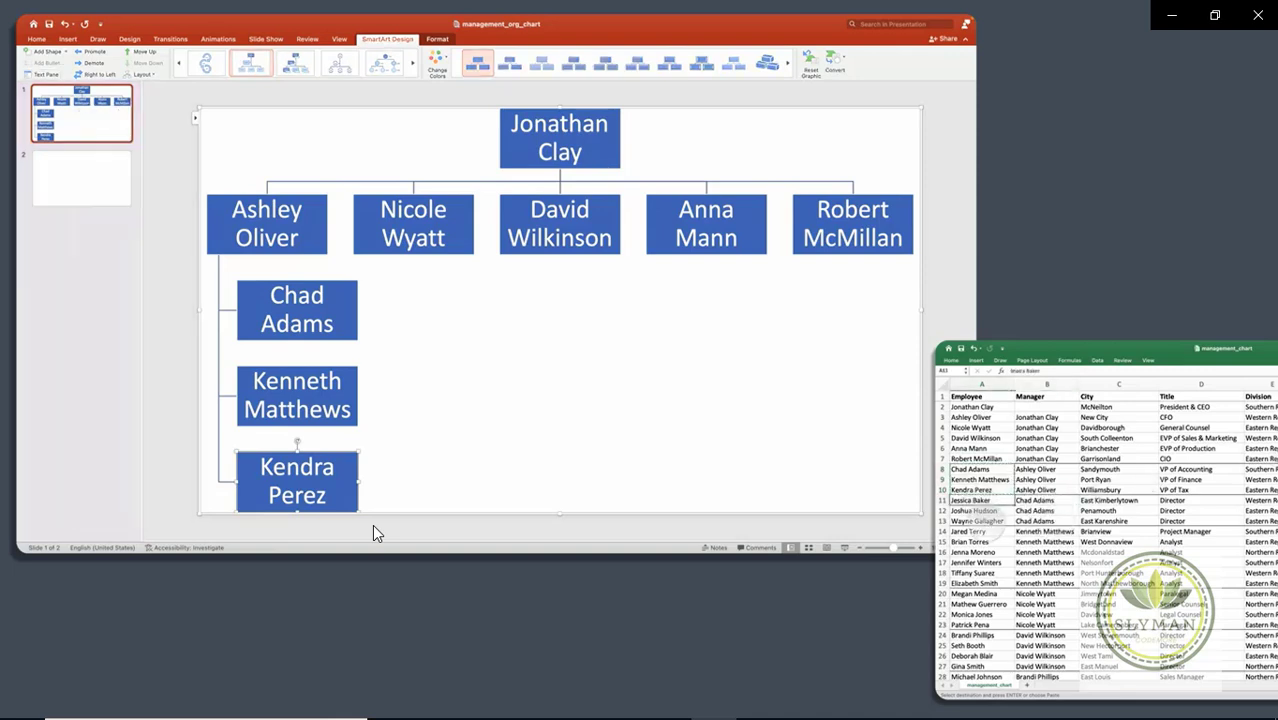
drag(970, 500, 970, 521)
key(super+c)
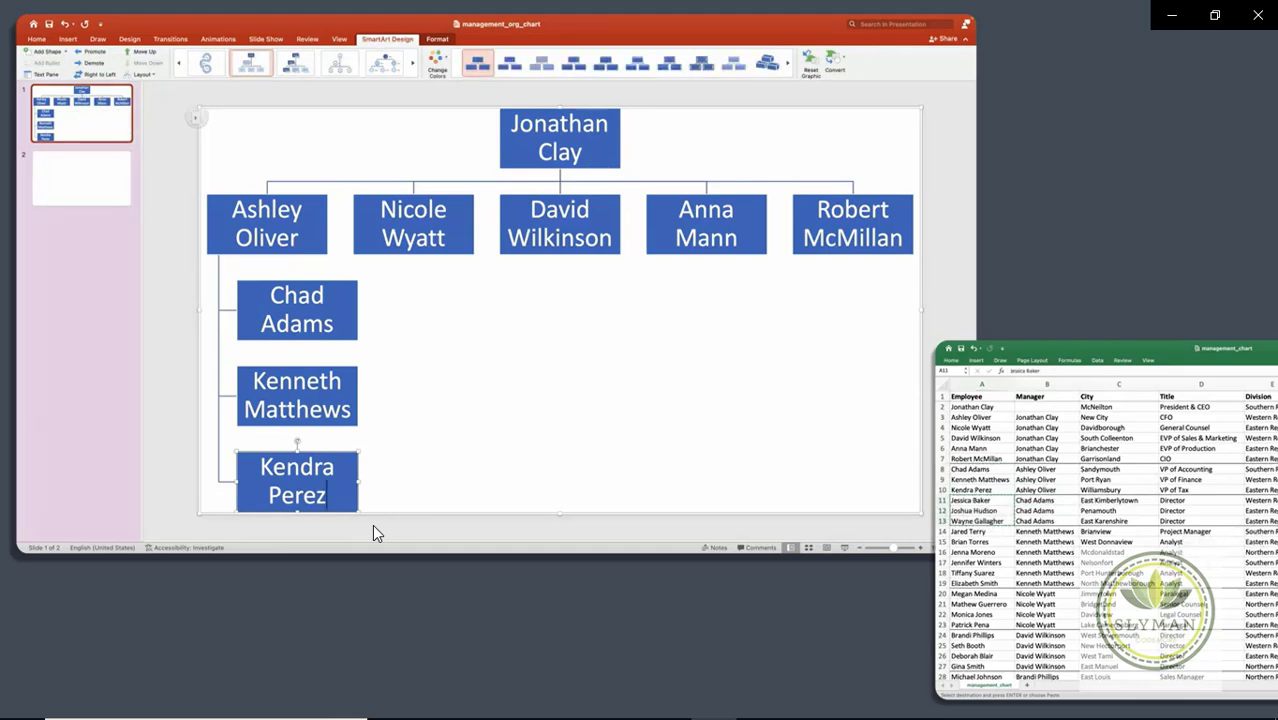
click(155, 164)
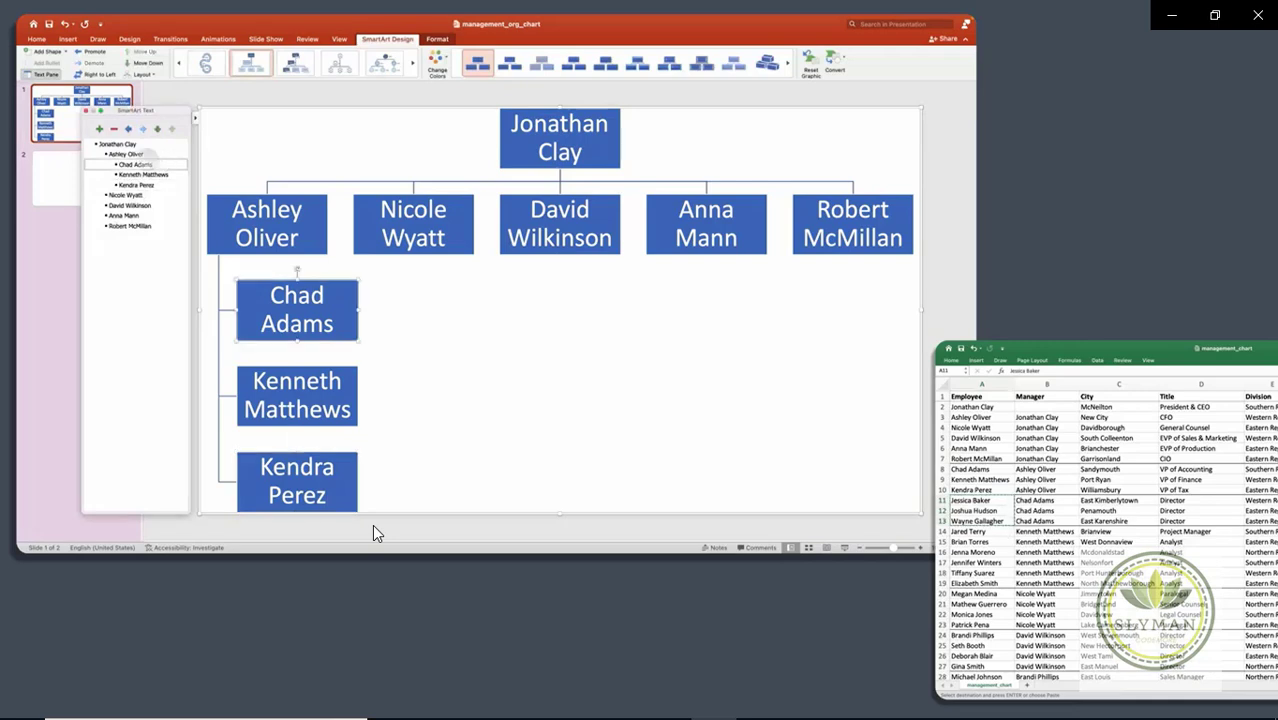
key(Return)
key(Tab)
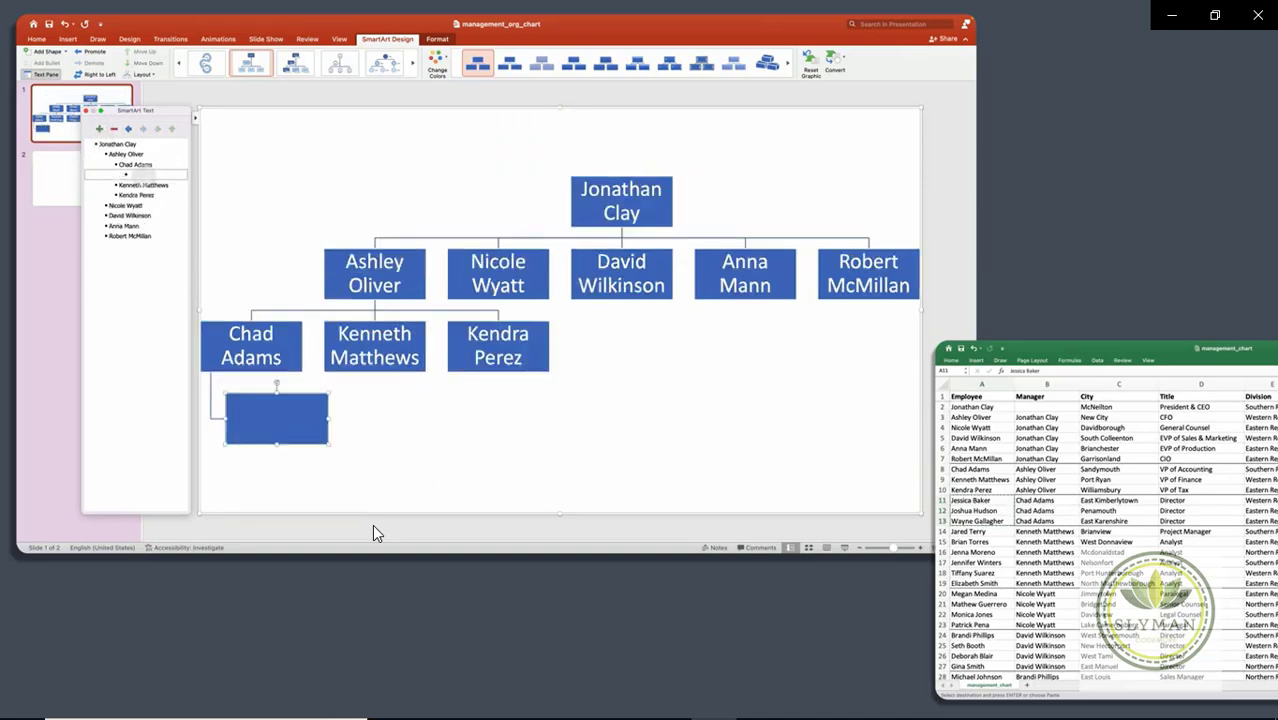
key(super+v)
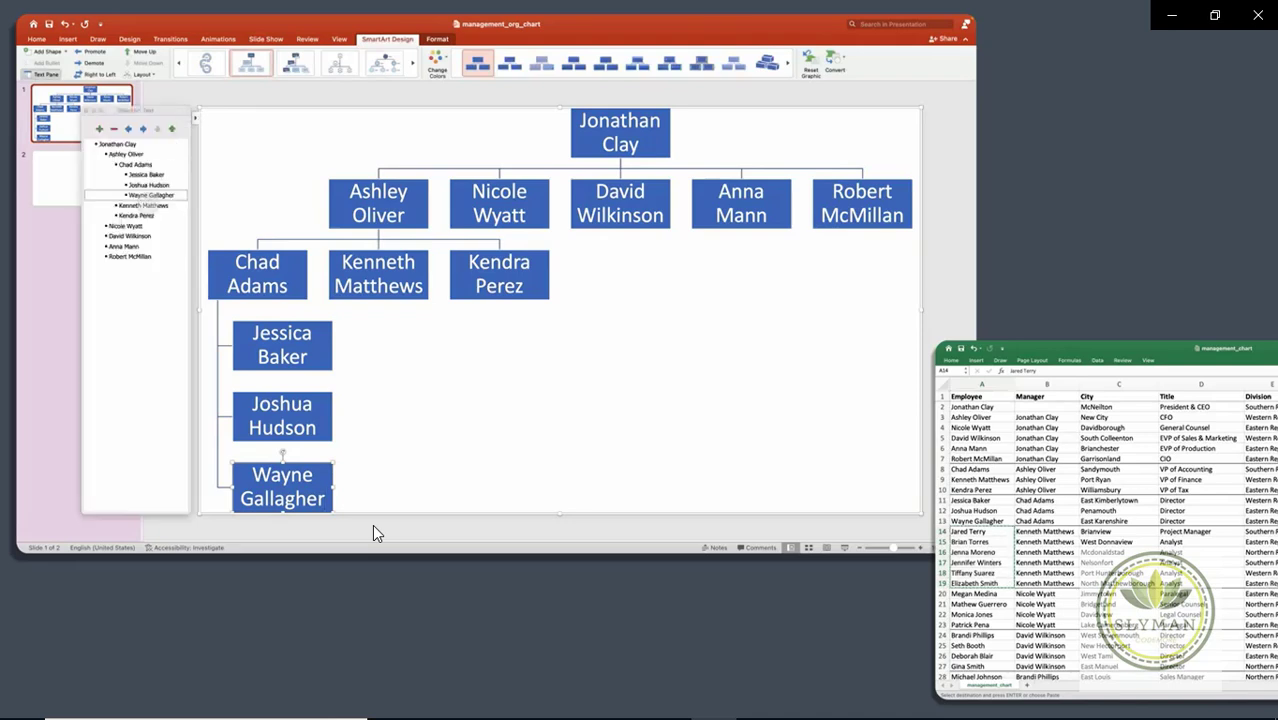
key(Down)
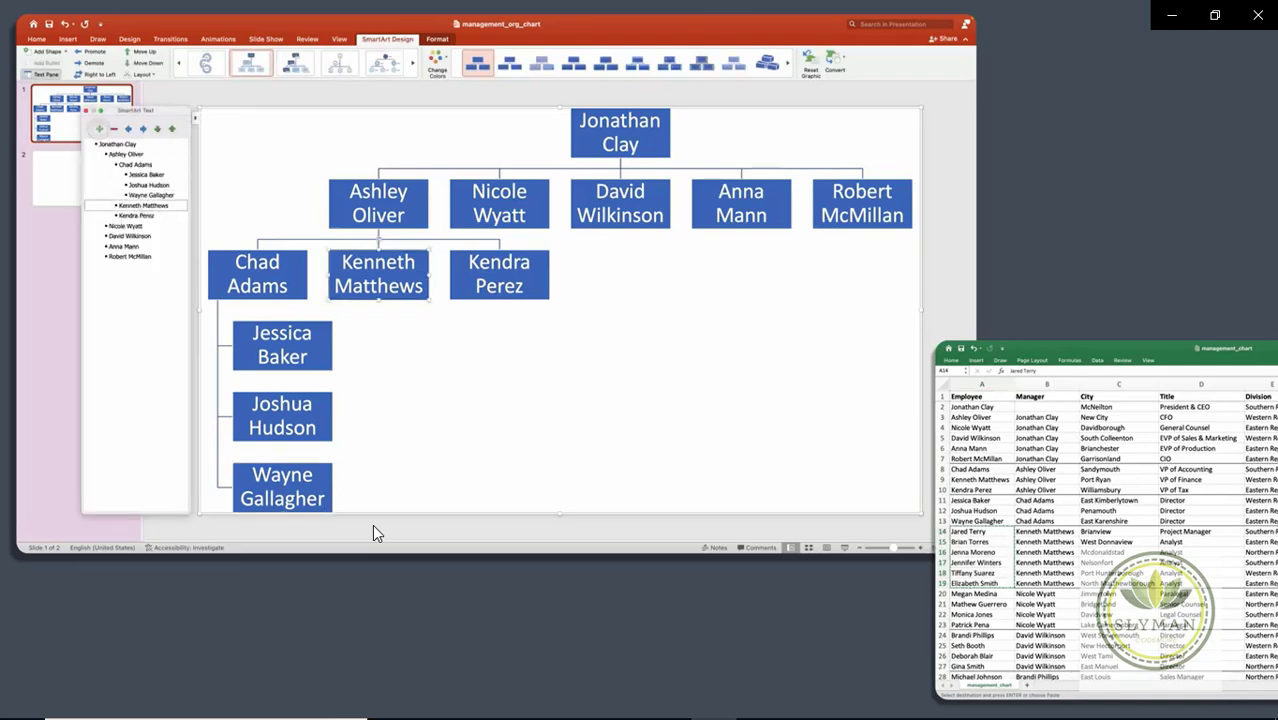
key(Return)
key(Tab)
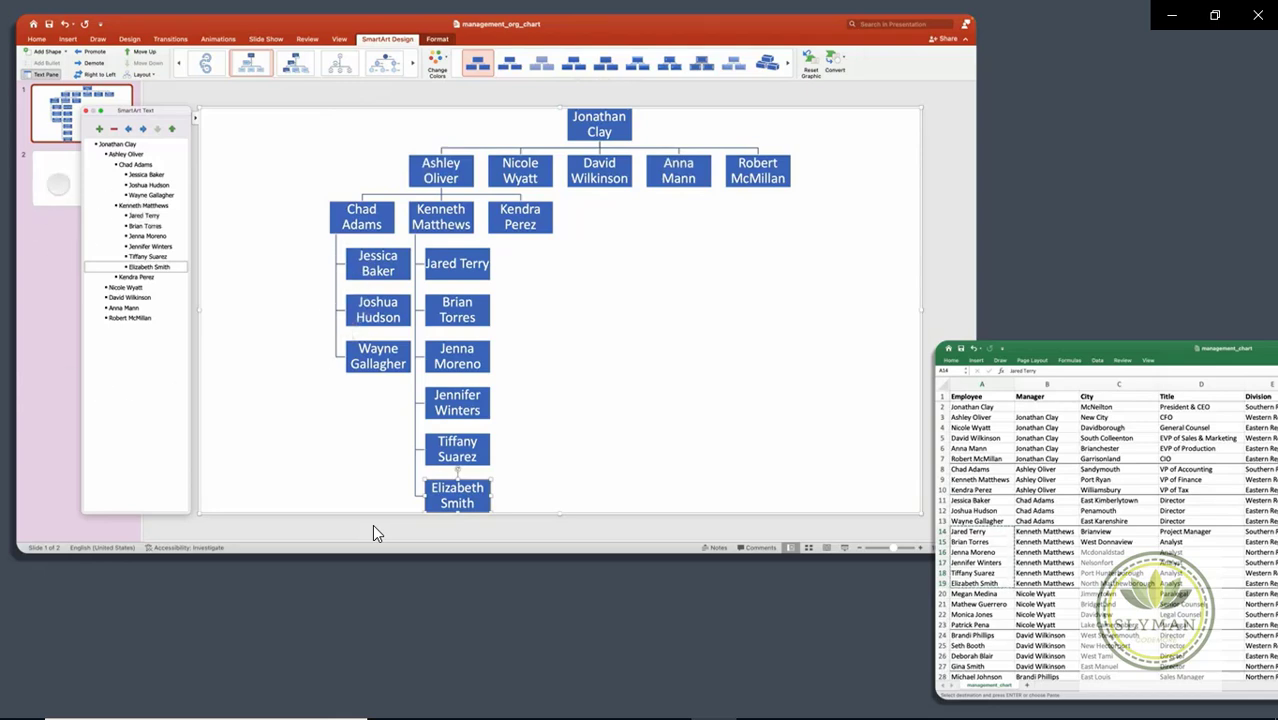
click(975, 593)
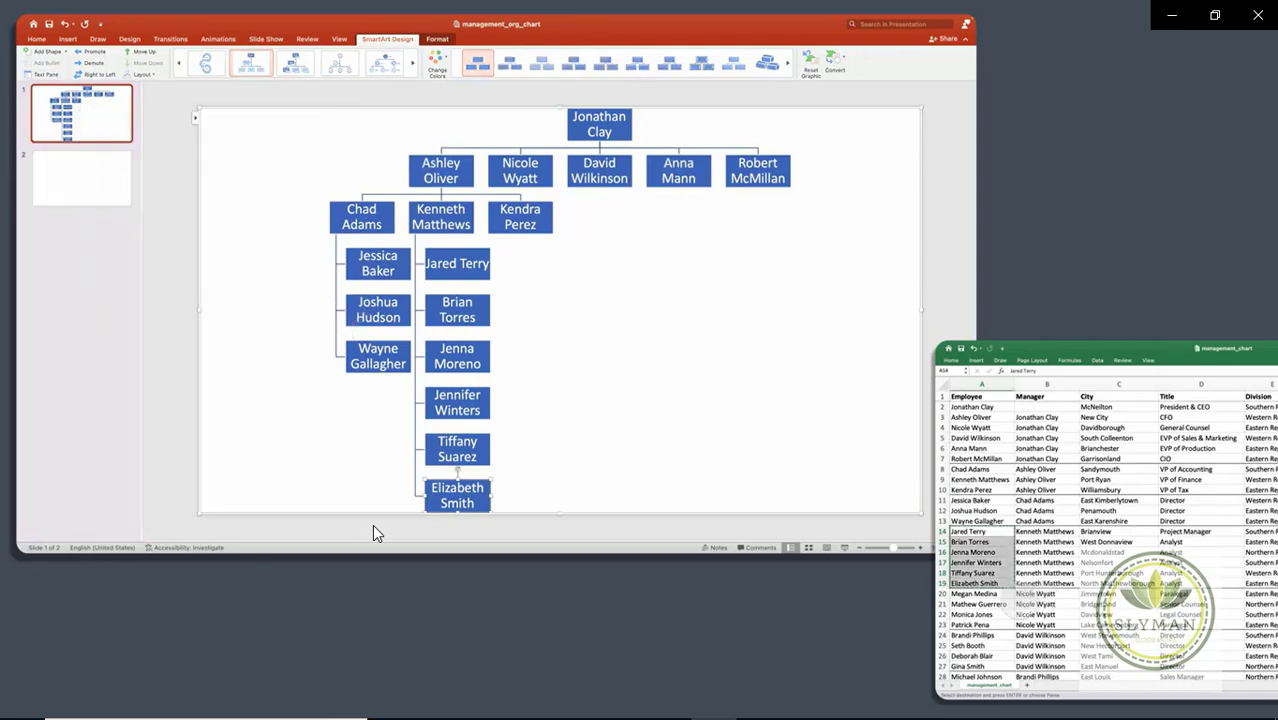
shift+click(985, 624)
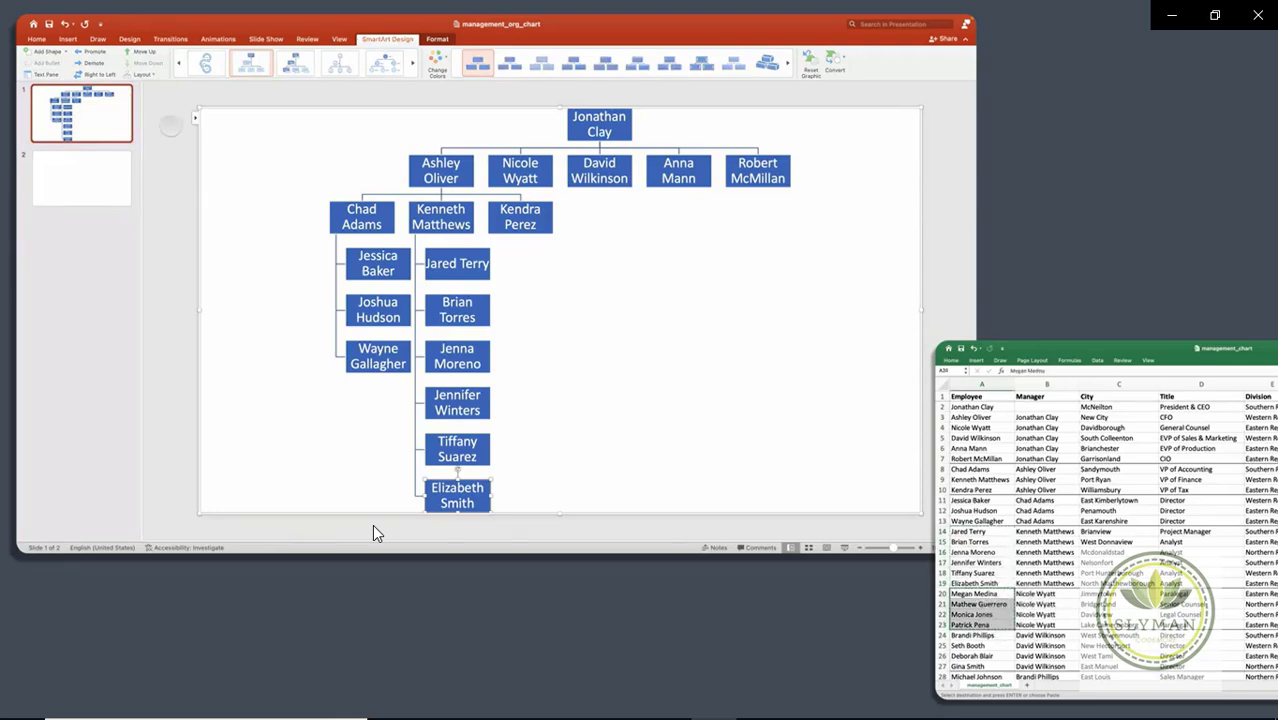
key(ctrl+c)
click(373, 533)
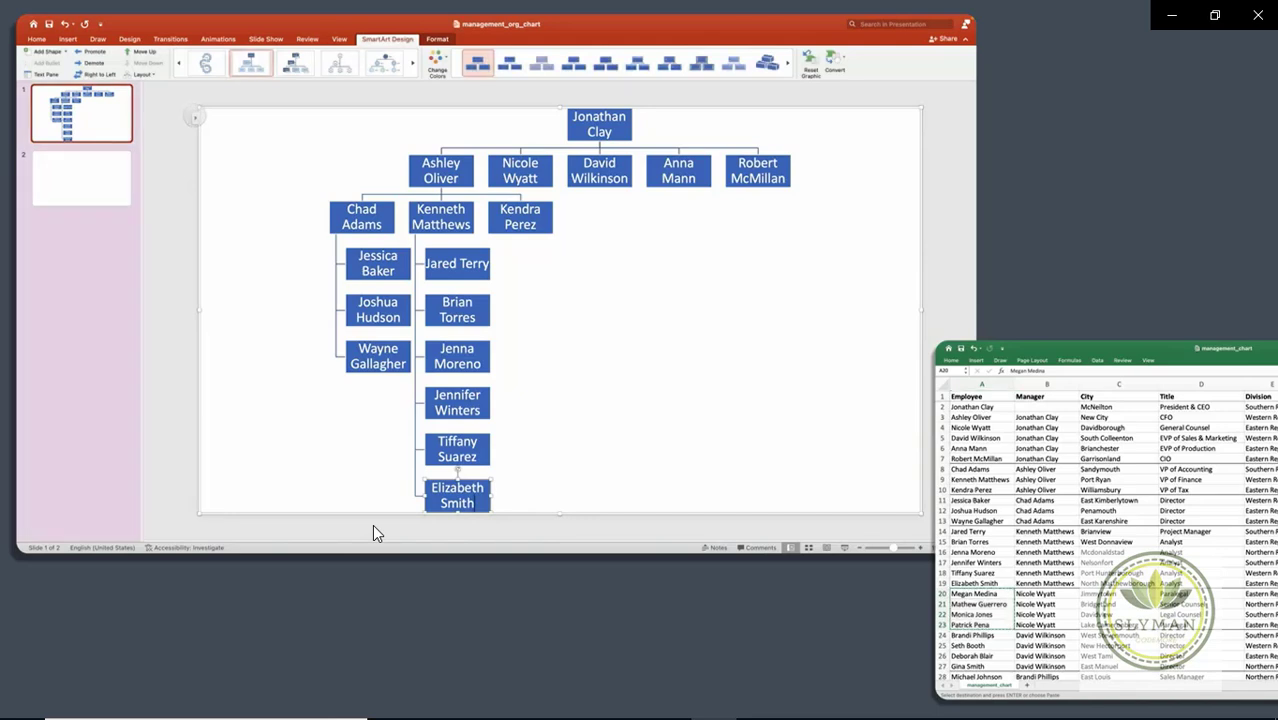
click(195, 117)
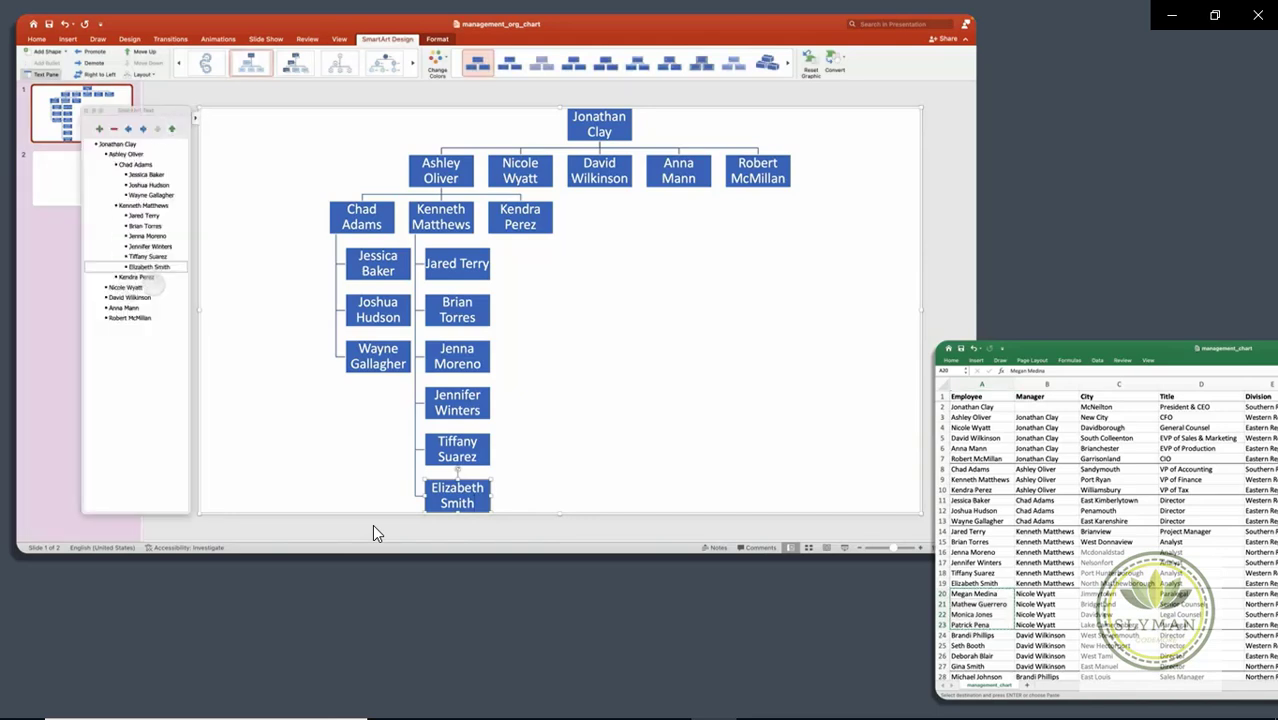
click(160, 287)
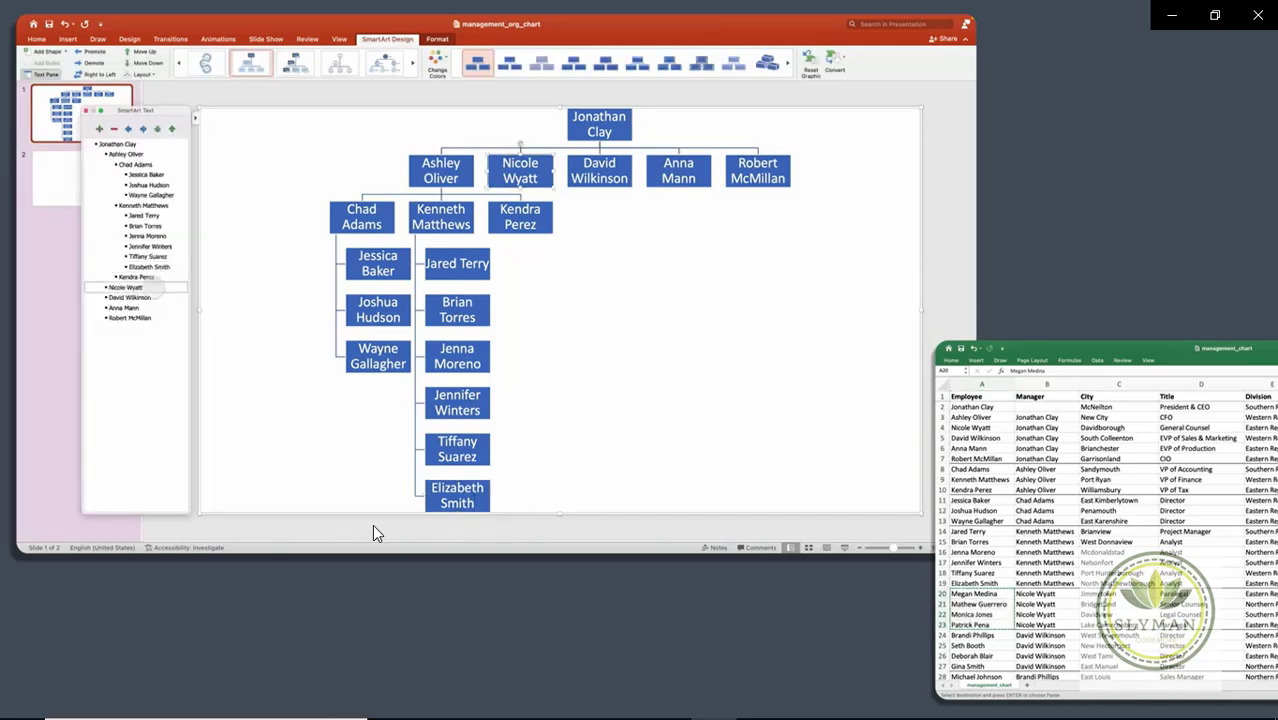
key(Return)
key(Tab)
key(ctrl+v)
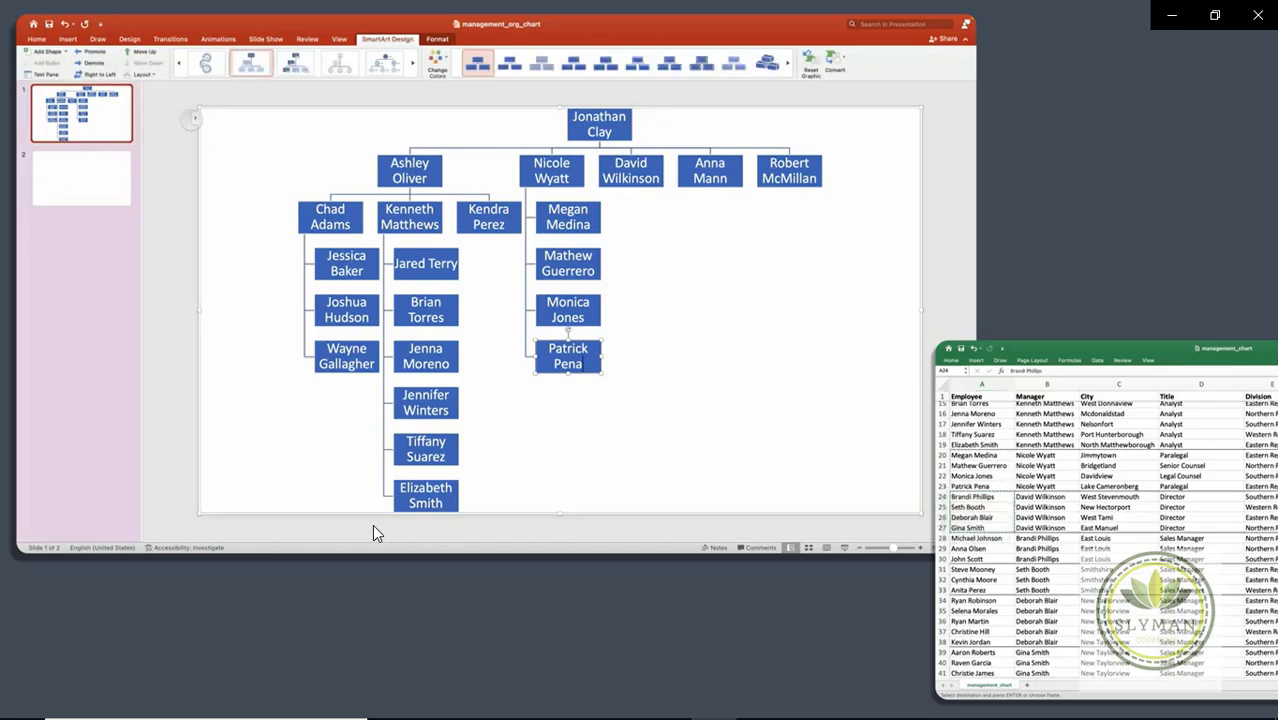
click(46, 74)
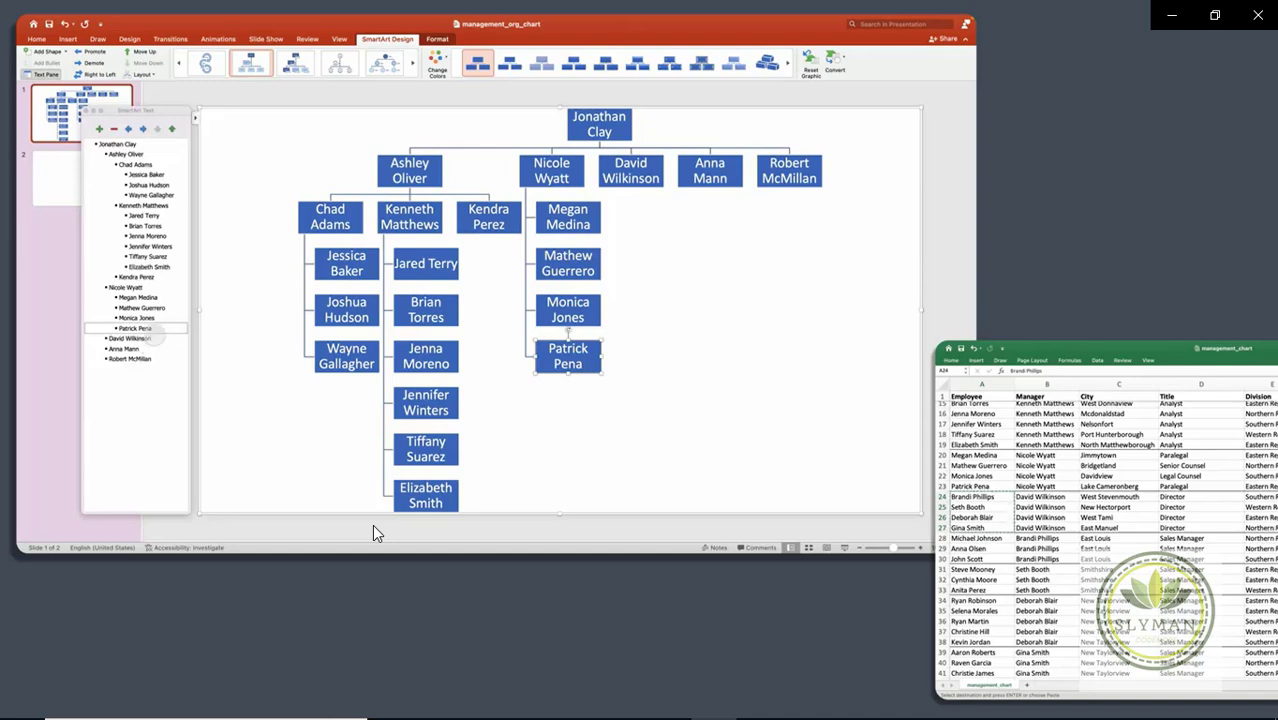
click(140, 338)
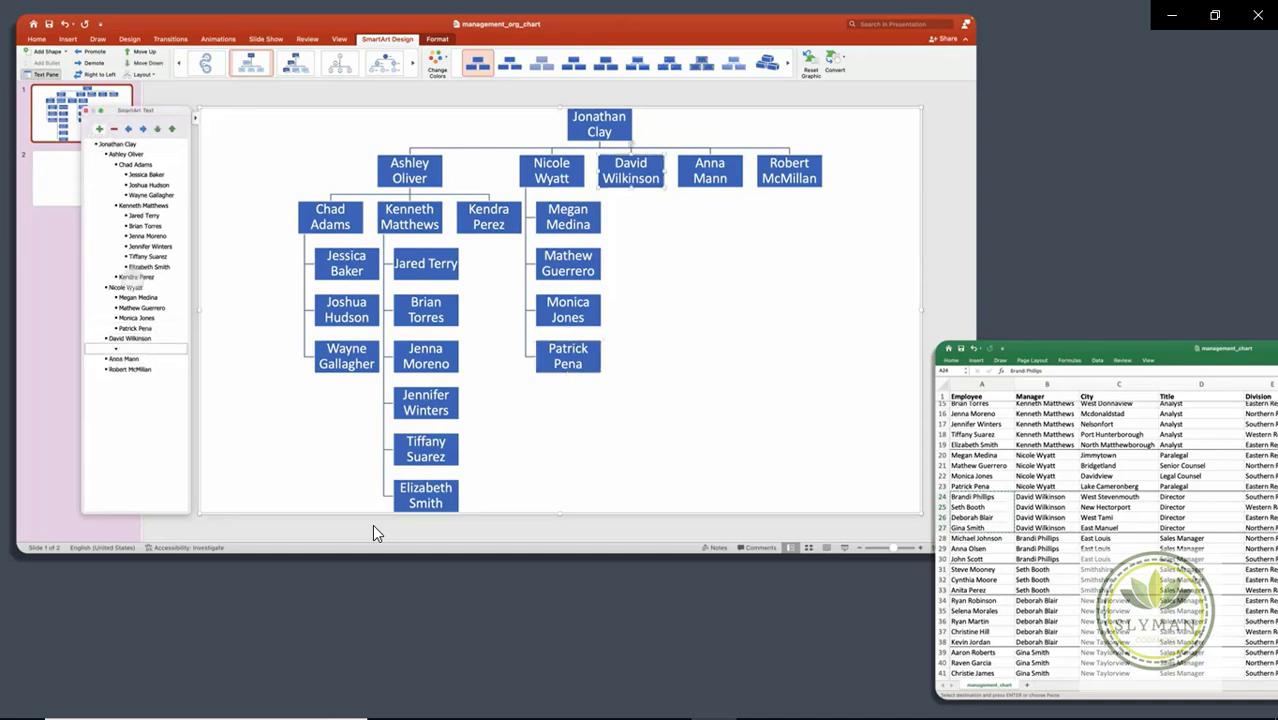
key(Return)
key(Tab)
key(super+v)
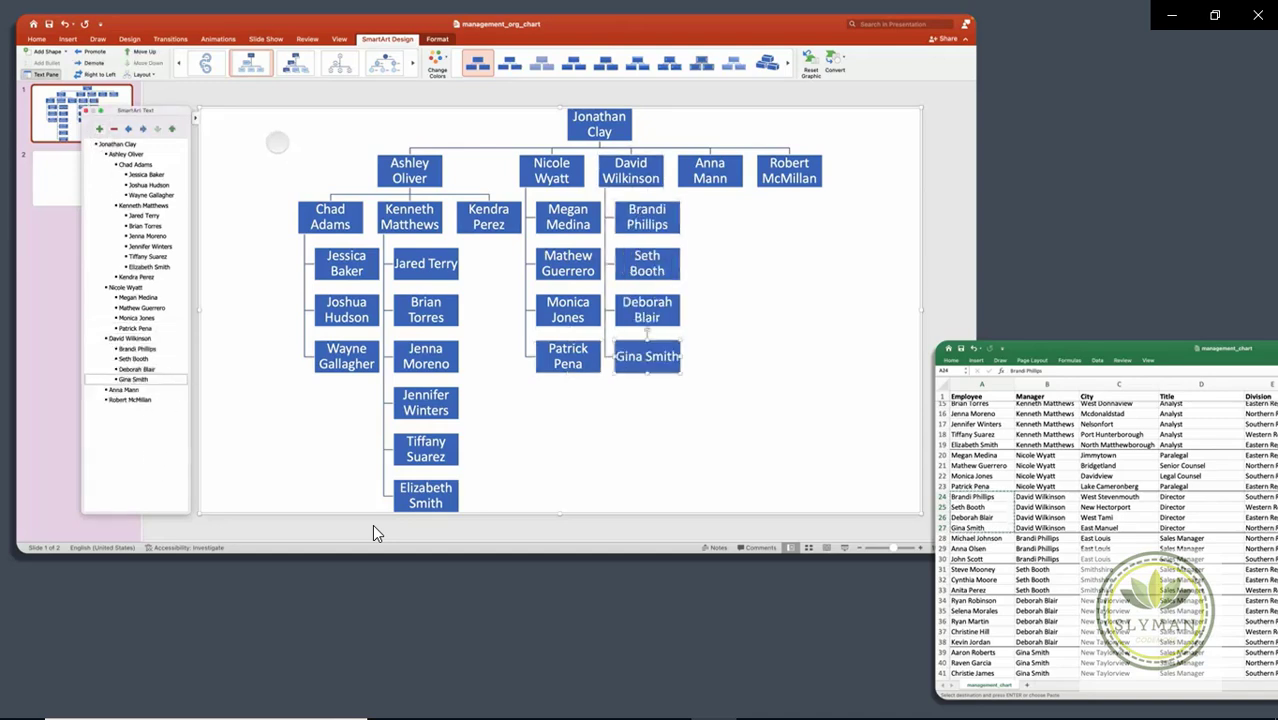
key(Down)
drag(975, 538, 972, 559)
key(ctrl+c)
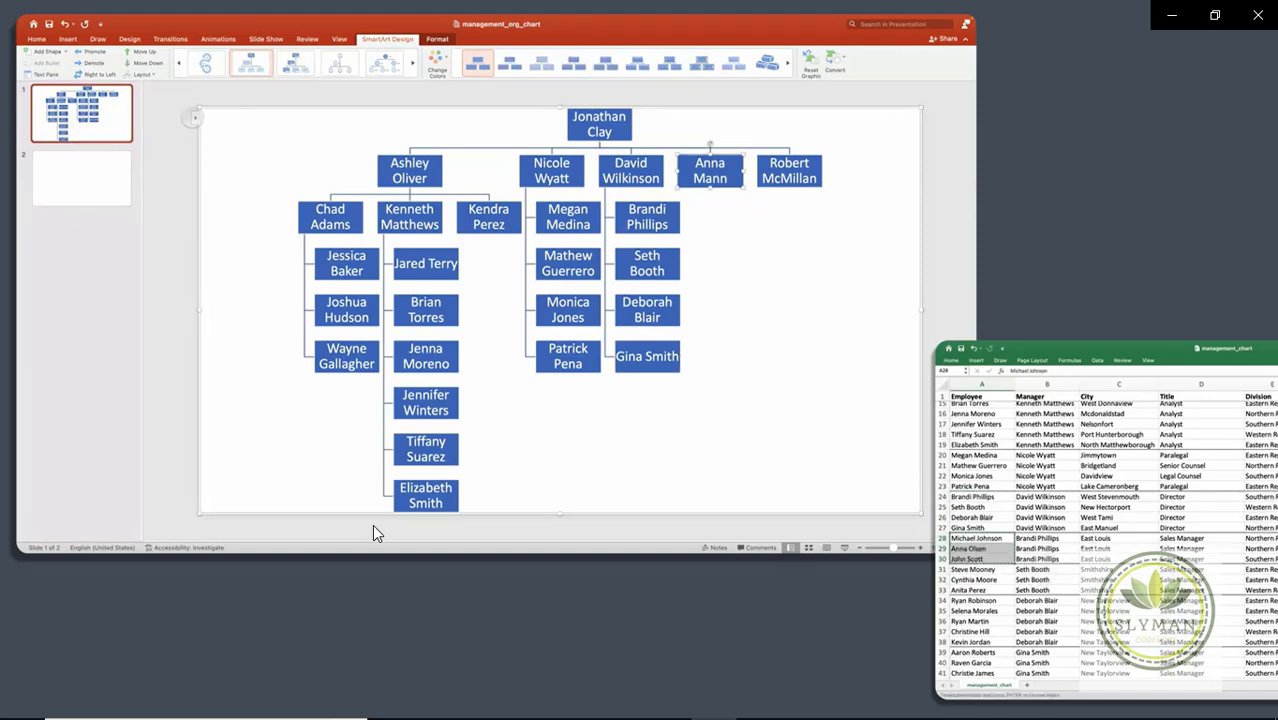
click(373, 533)
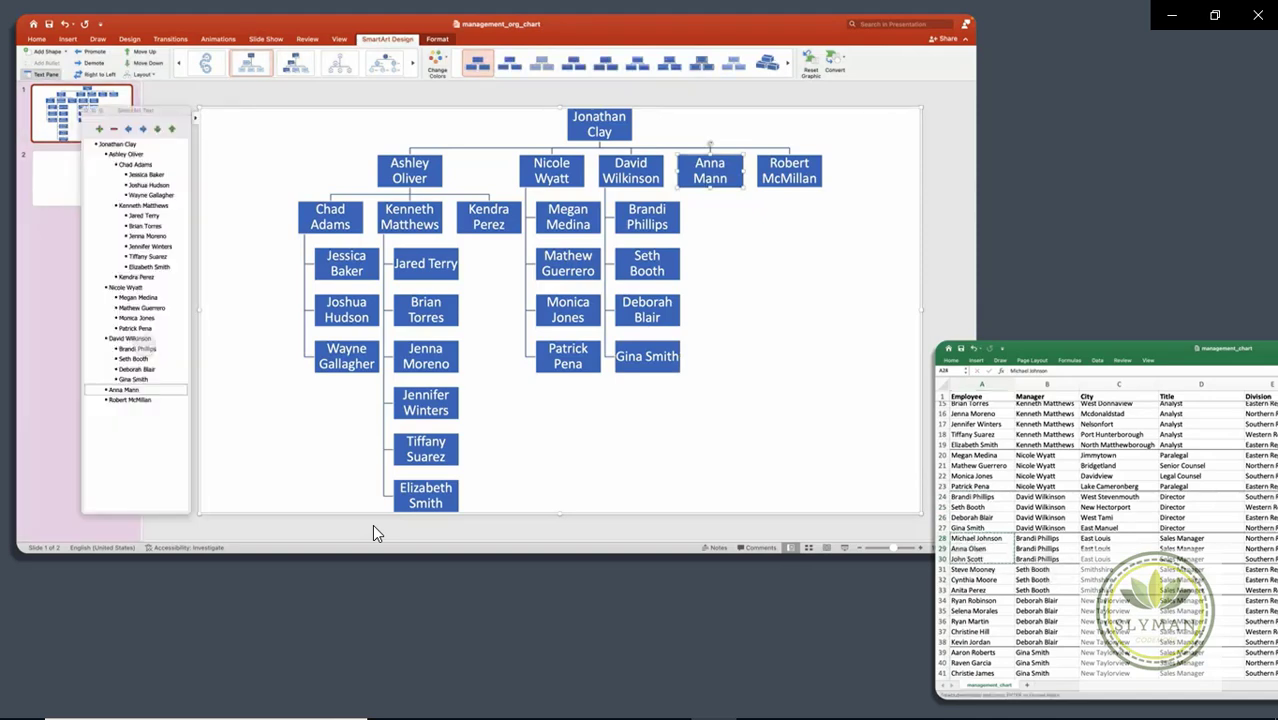
click(150, 349)
key(Return)
key(Tab)
key(super+v)
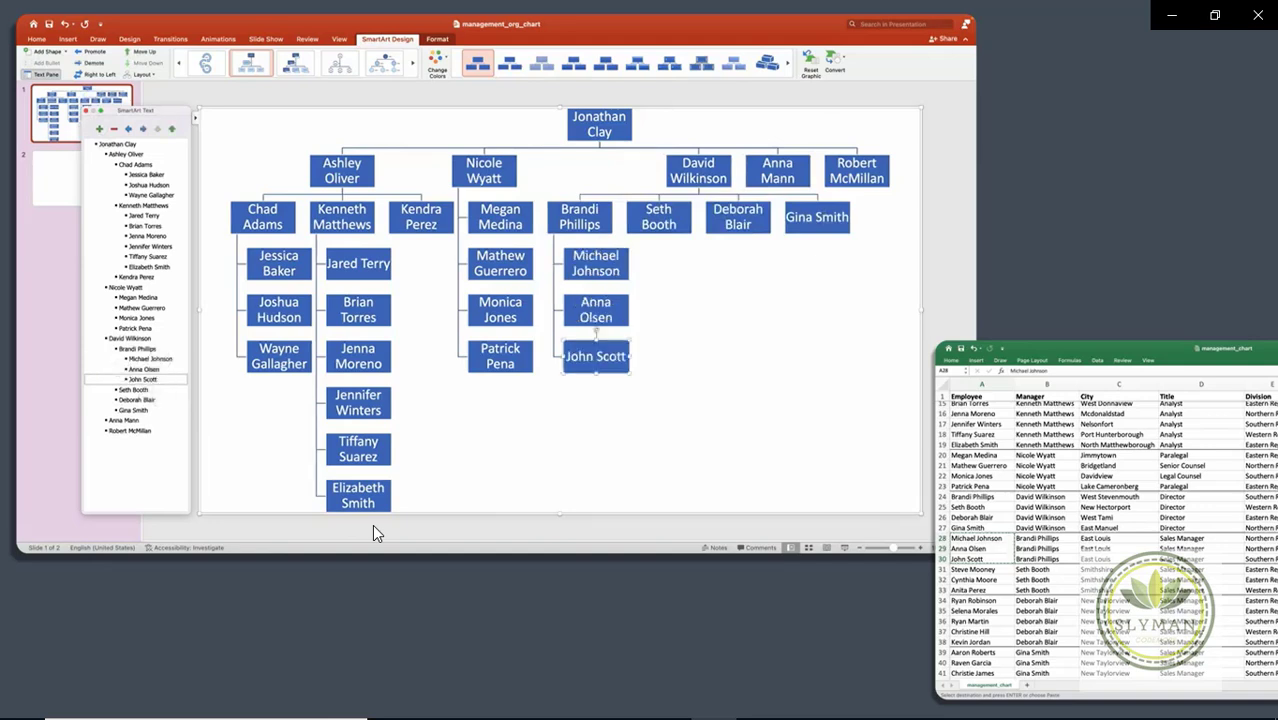
key(super+Tab)
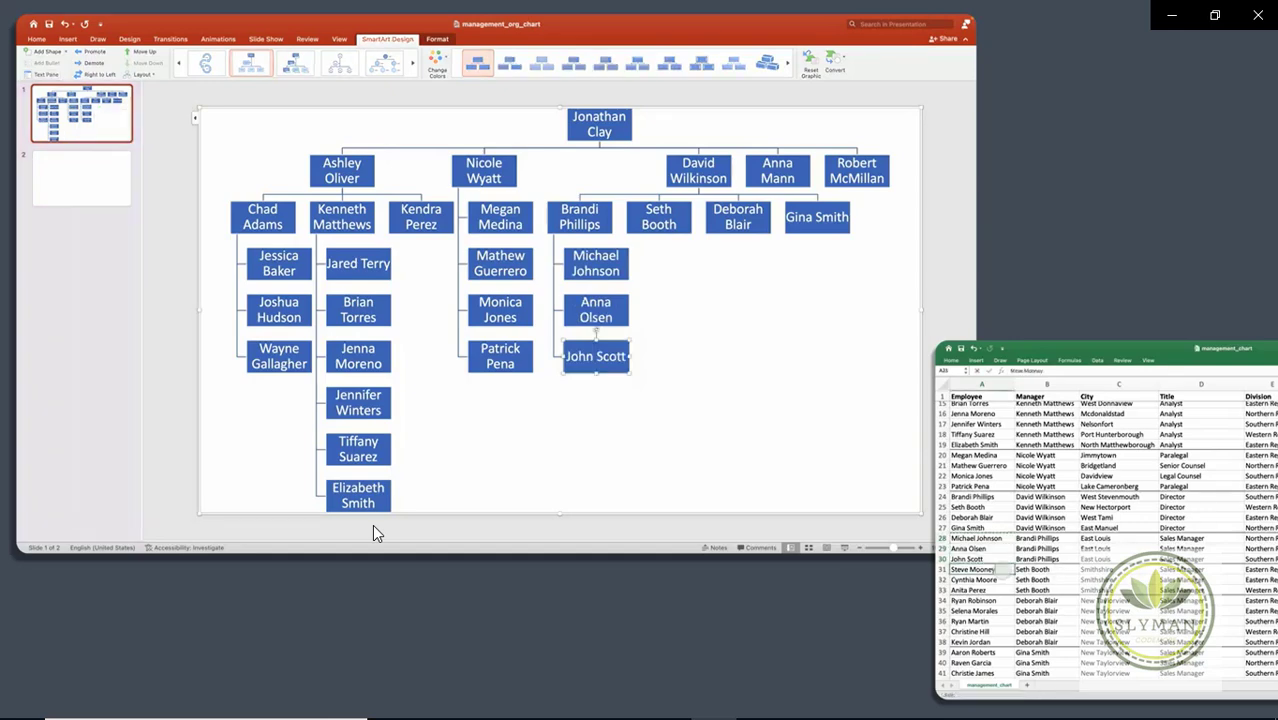
key(shift+Down)
key(shift+Down)
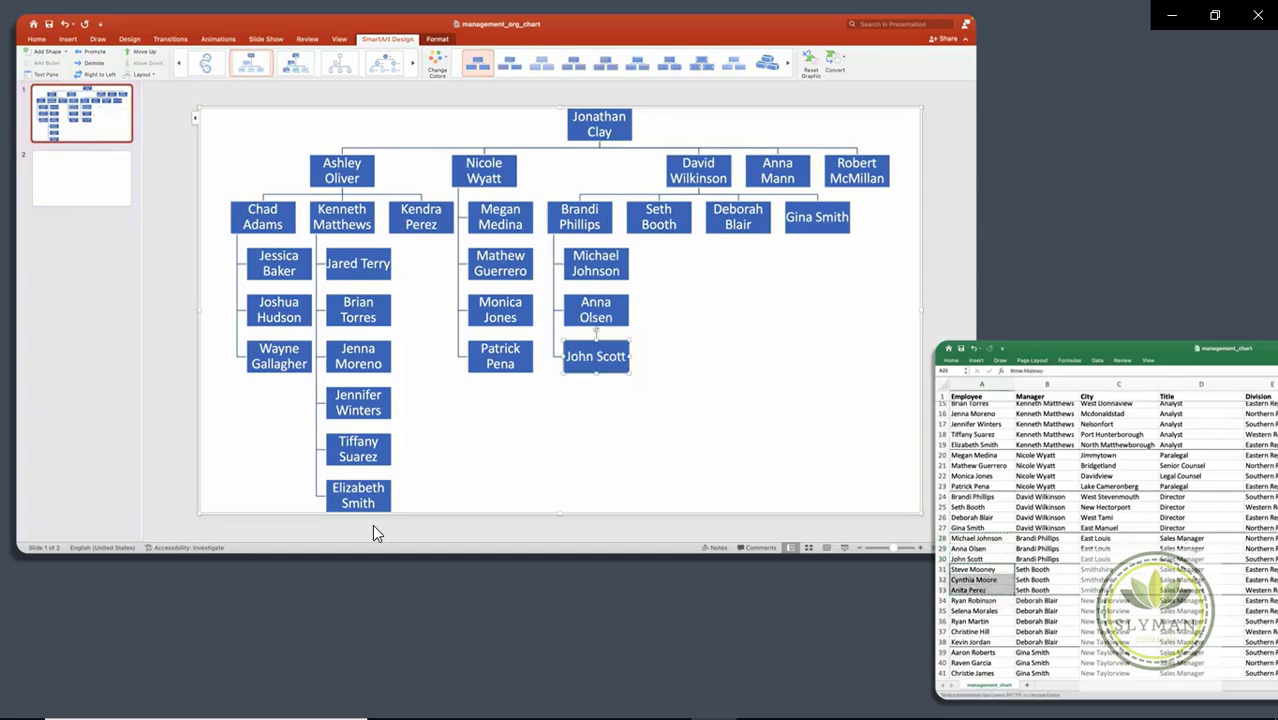
key(super+Tab)
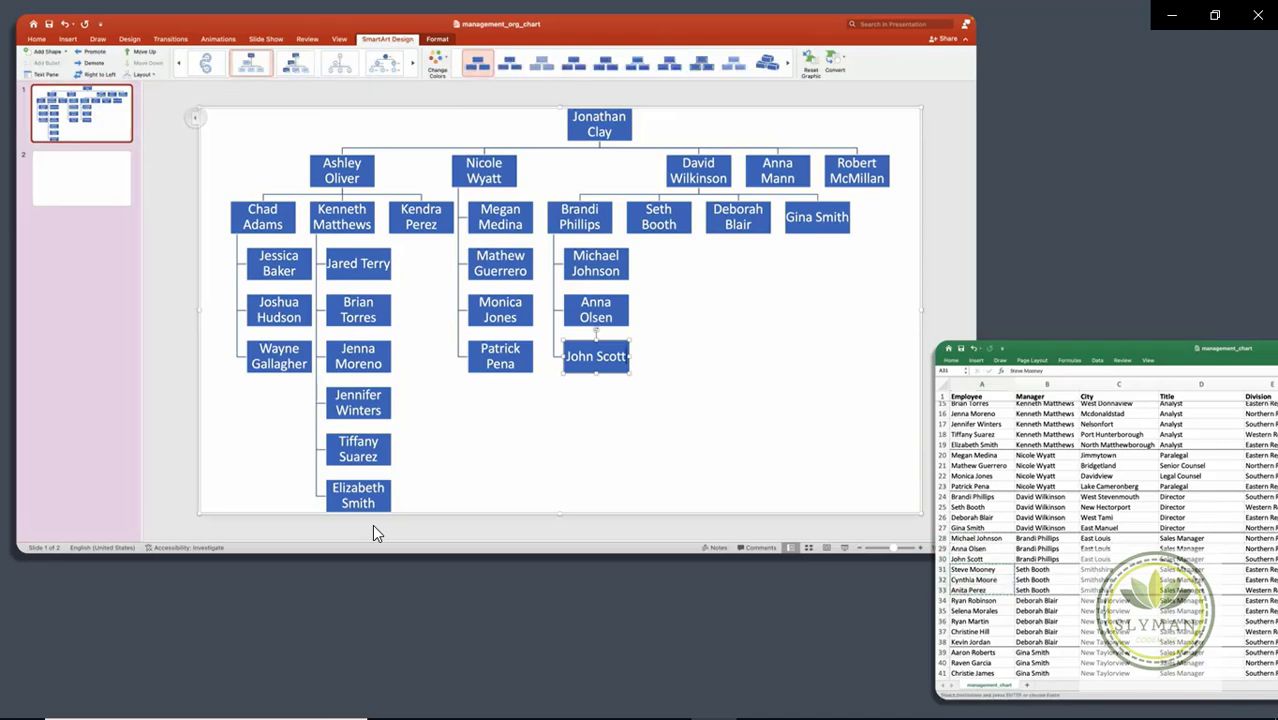
key(ctrl+shift+F2)
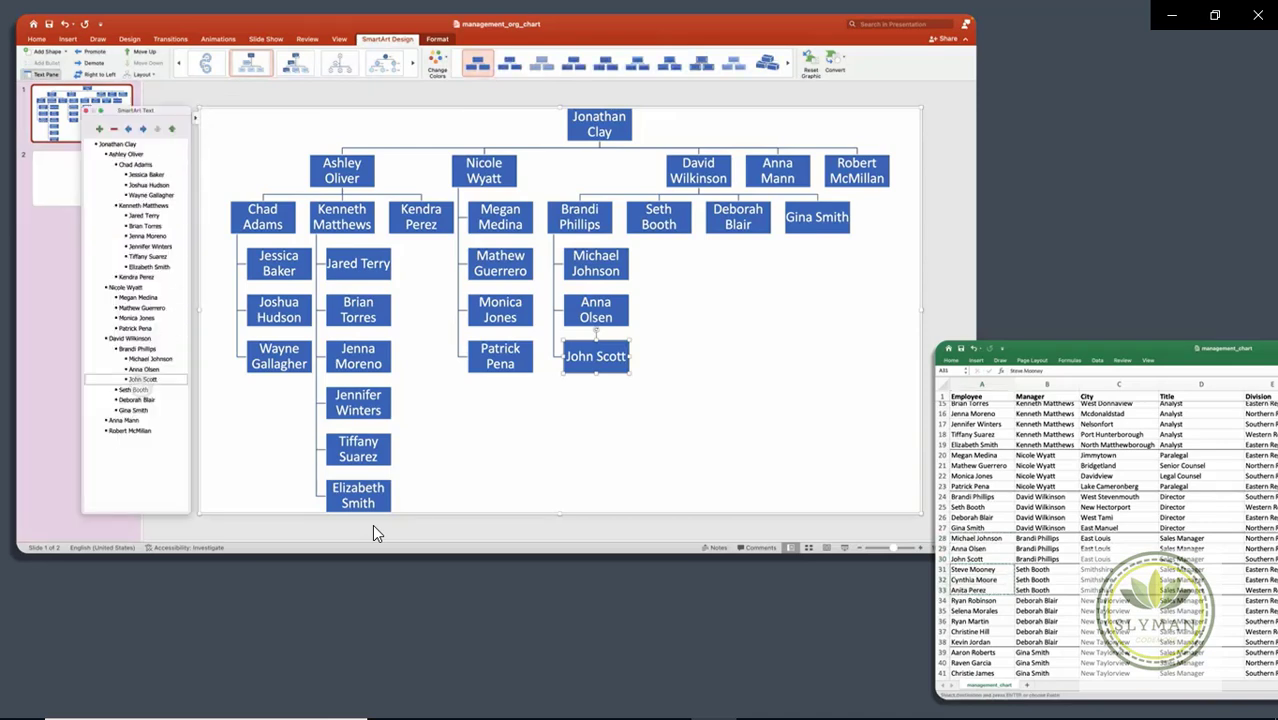
key(Down)
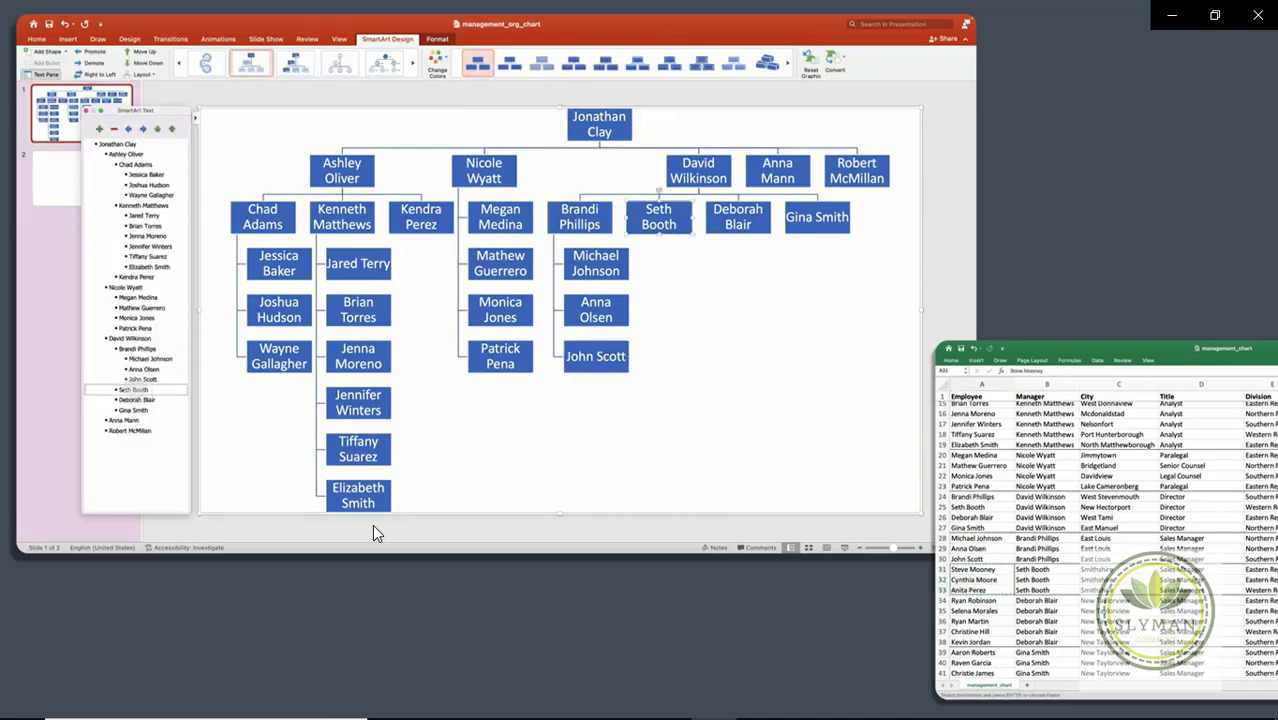
key(Return)
key(Tab)
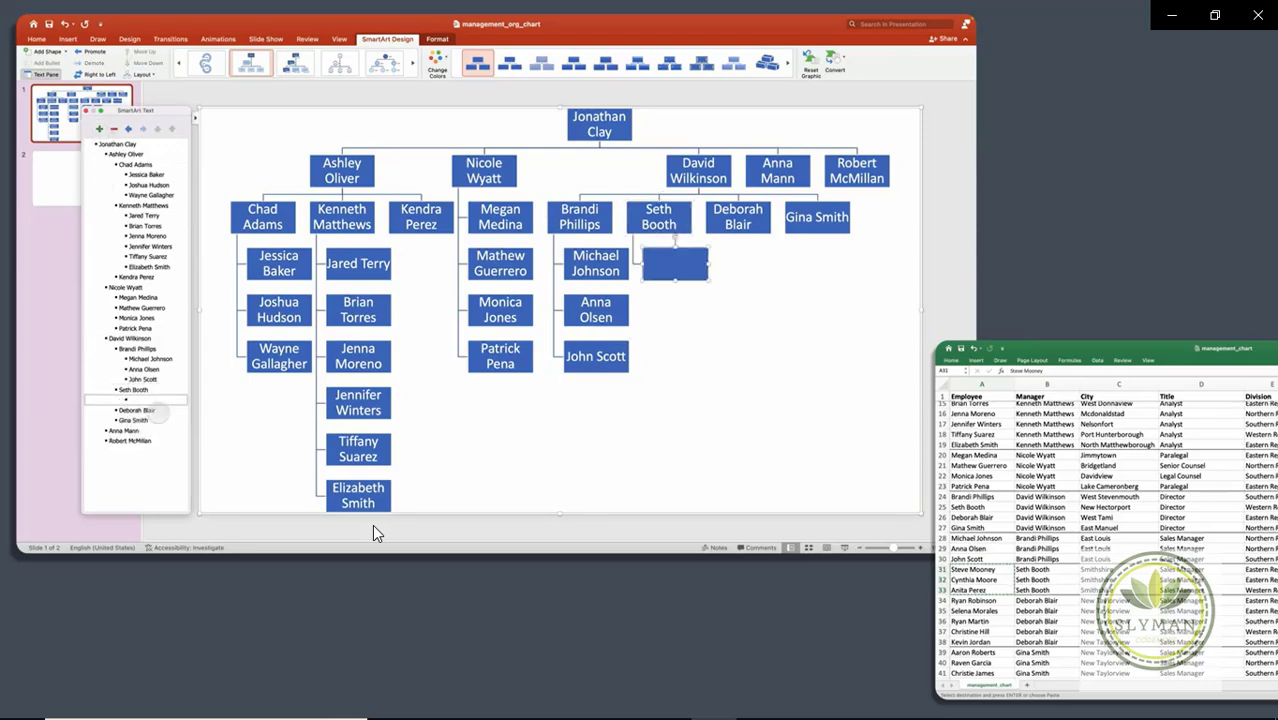
key(super+v)
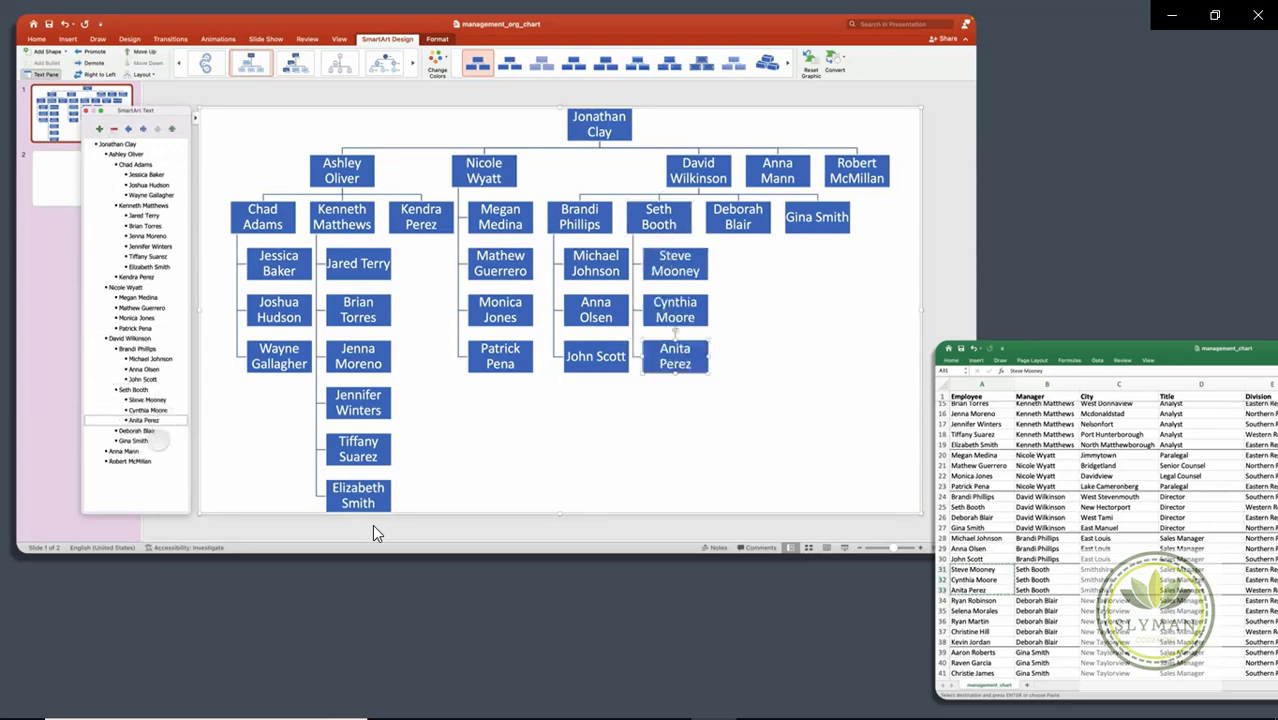
key(Down)
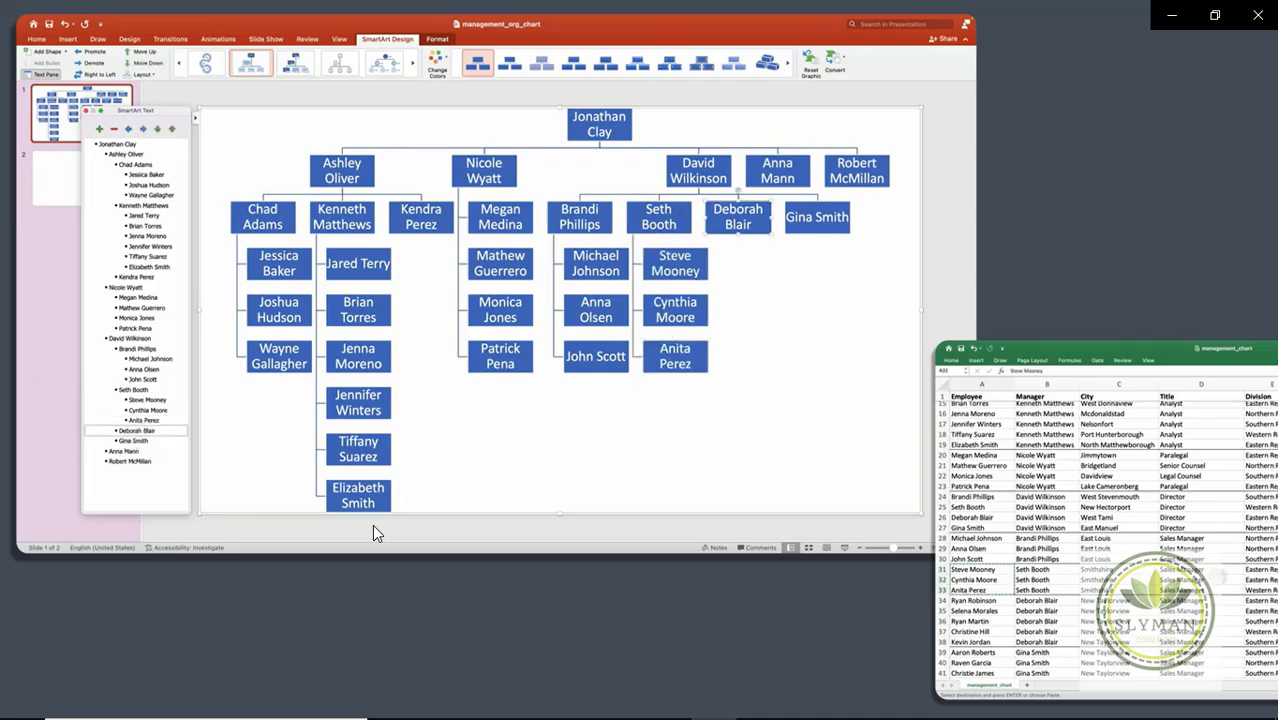
key(super+Tab)
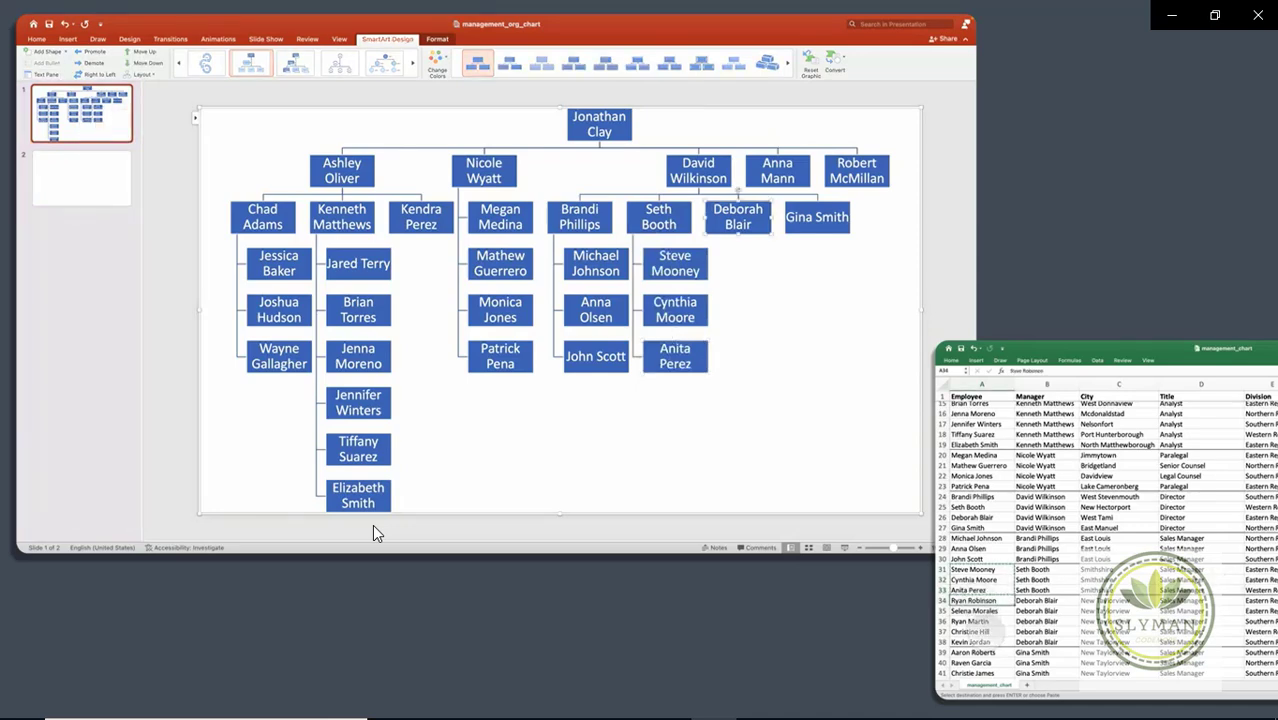
key(shift+Down)
key(super+c)
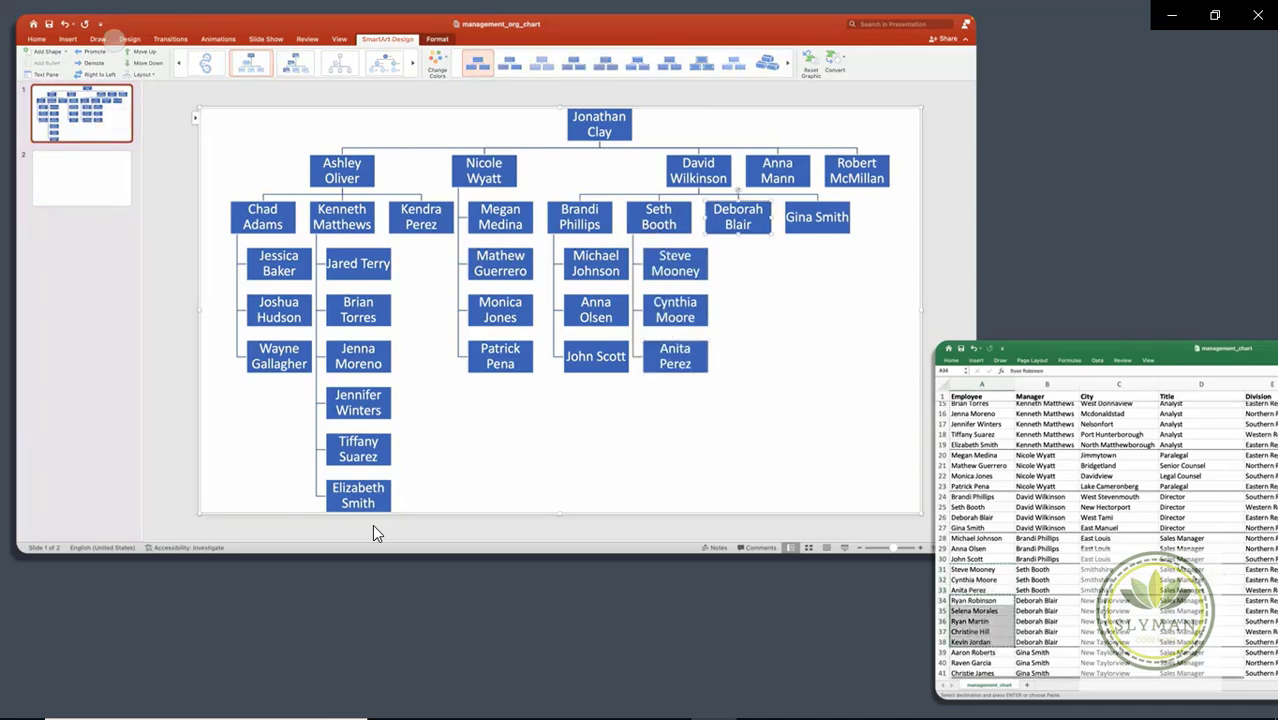
key(super+Tab)
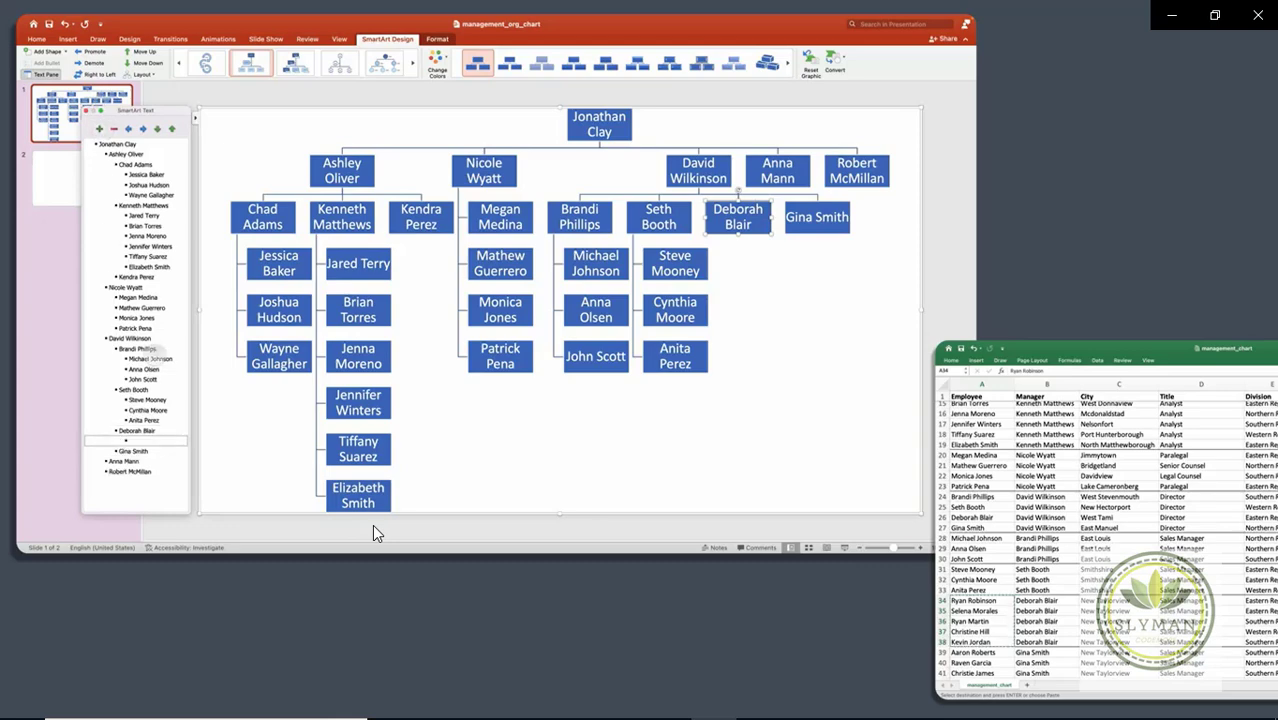
key(Return)
key(Tab)
key(super+v)
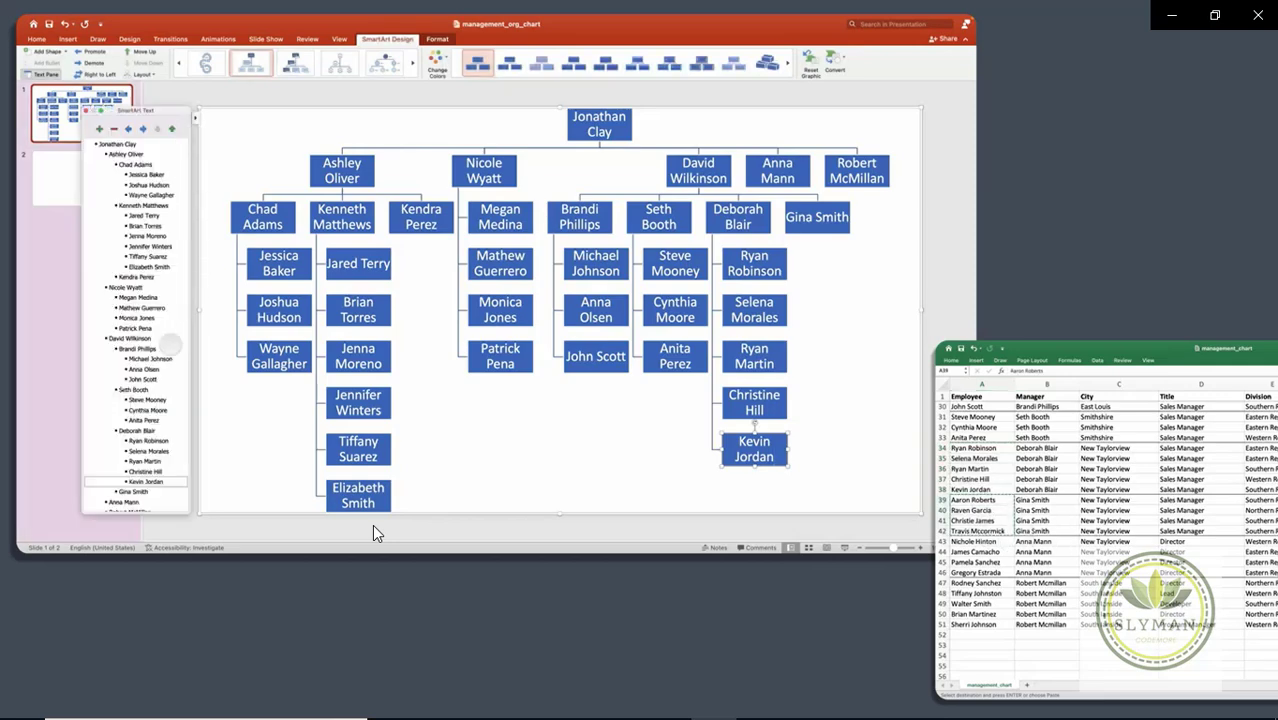
key(Down)
key(Return)
key(Tab)
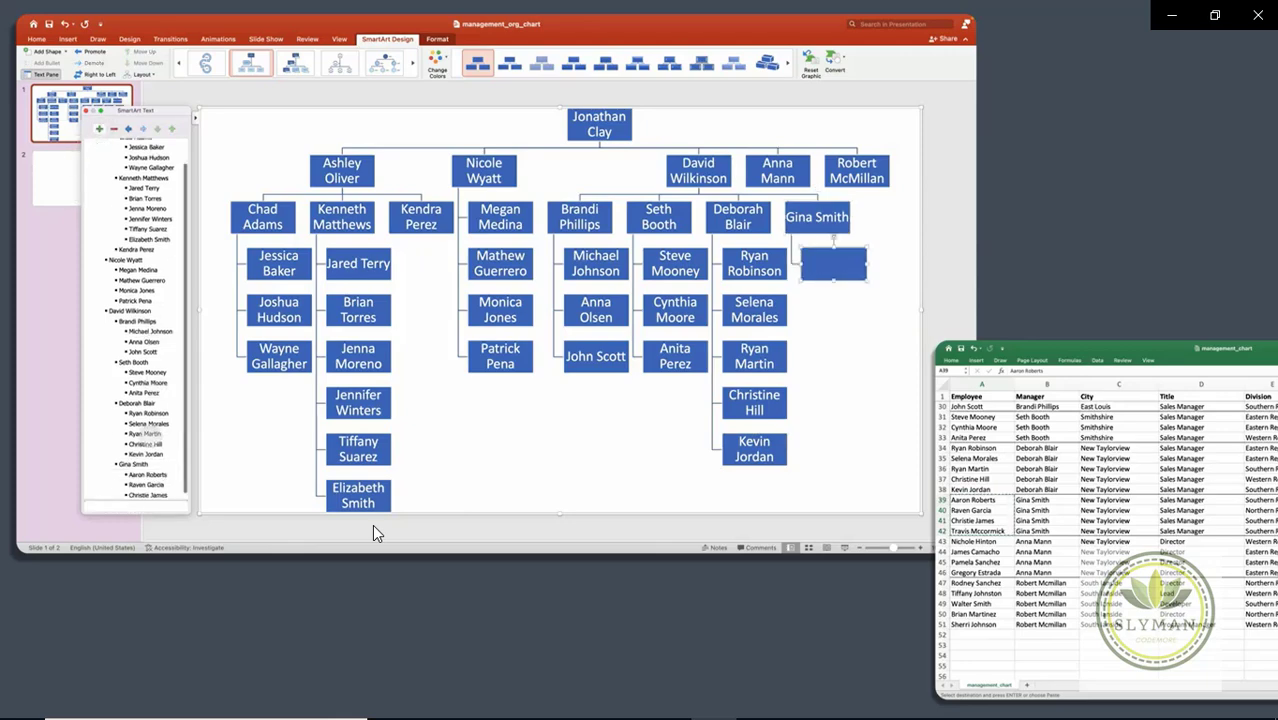
key(super+v)
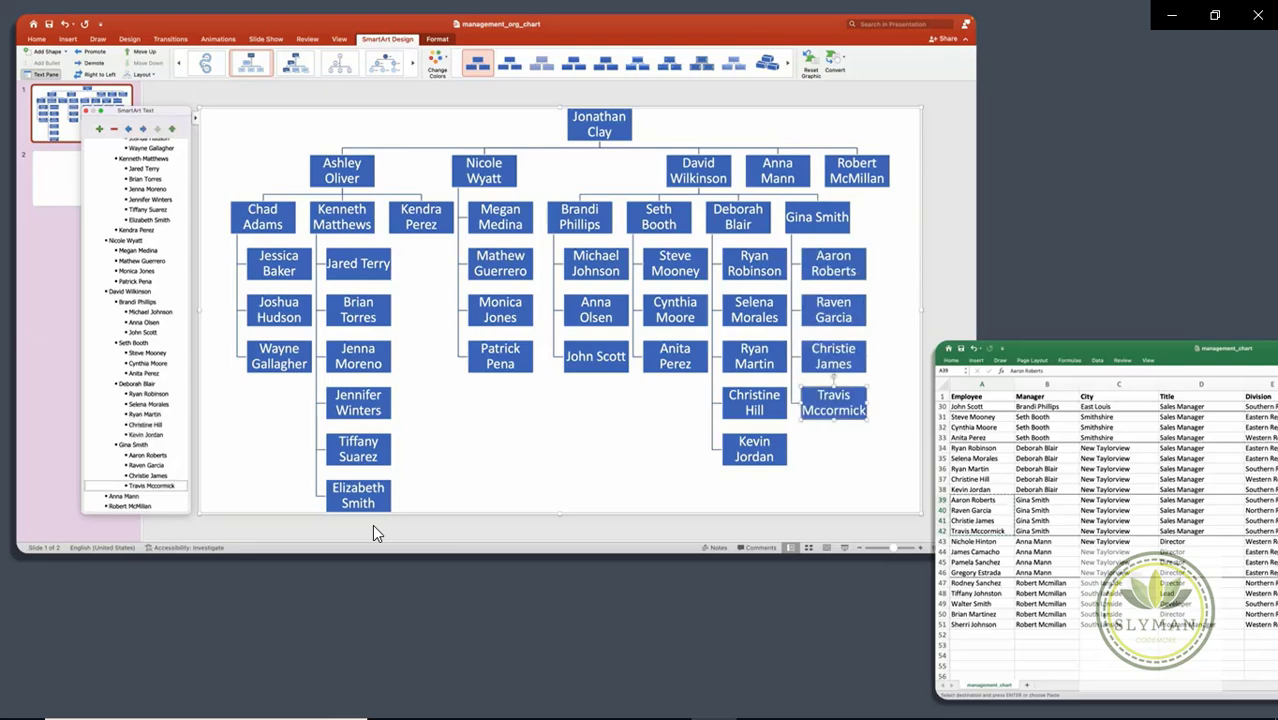
drag(975, 541, 975, 572)
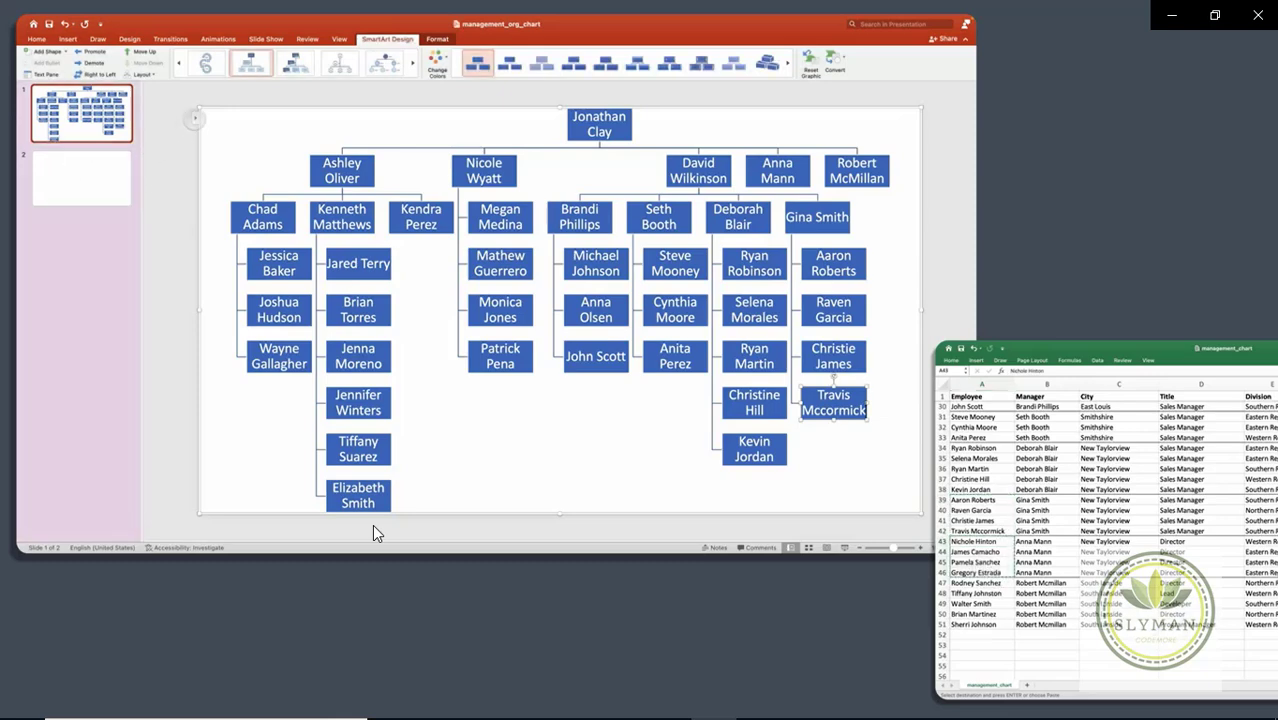
Step: In the Text Pane, paste the four copied staff names as indented reports under the first manager
click(374, 533)
key(Down)
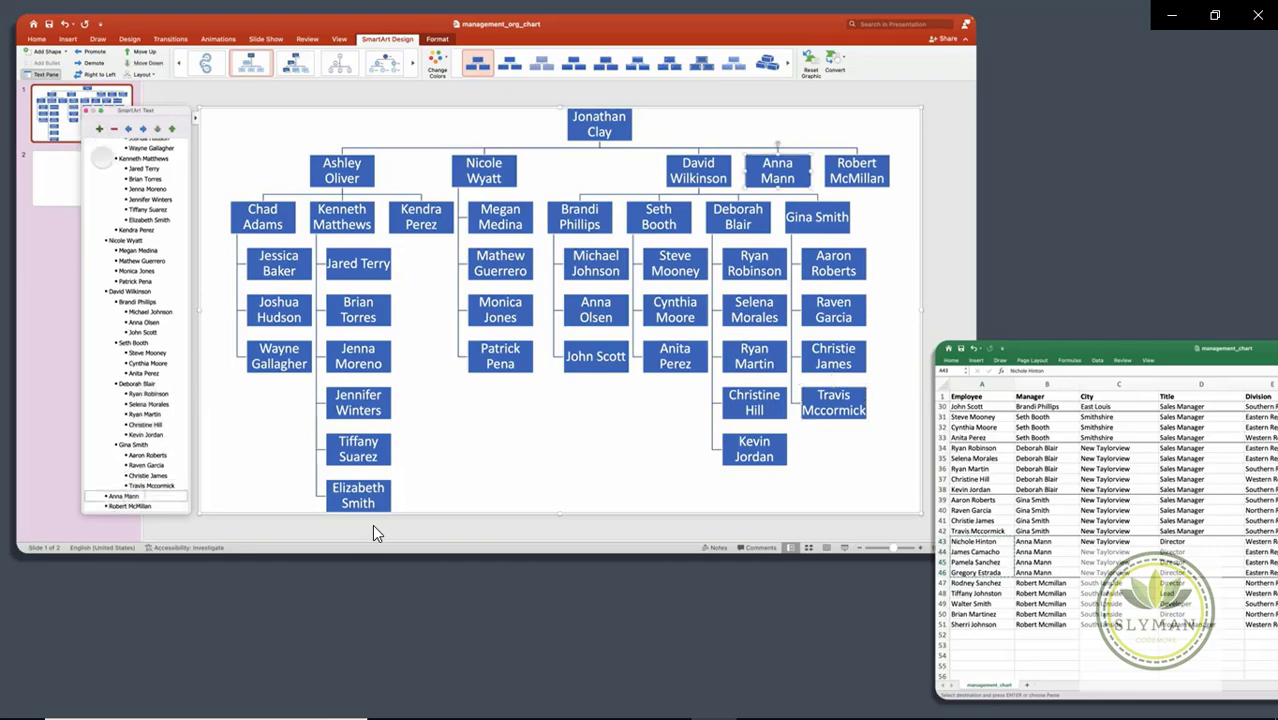
key(Return)
key(Tab)
key(super+v)
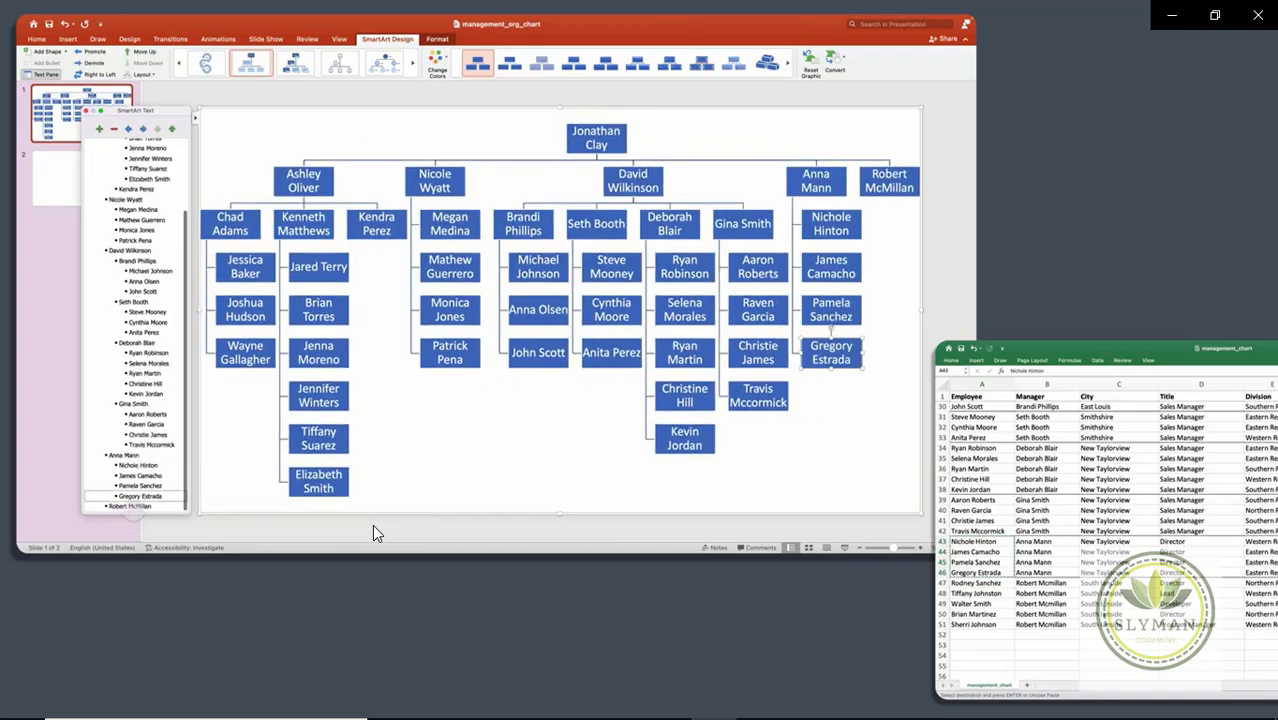
Step: Add the second manager's five reports from the spreadsheet, then close the Text Pane
key(Down)
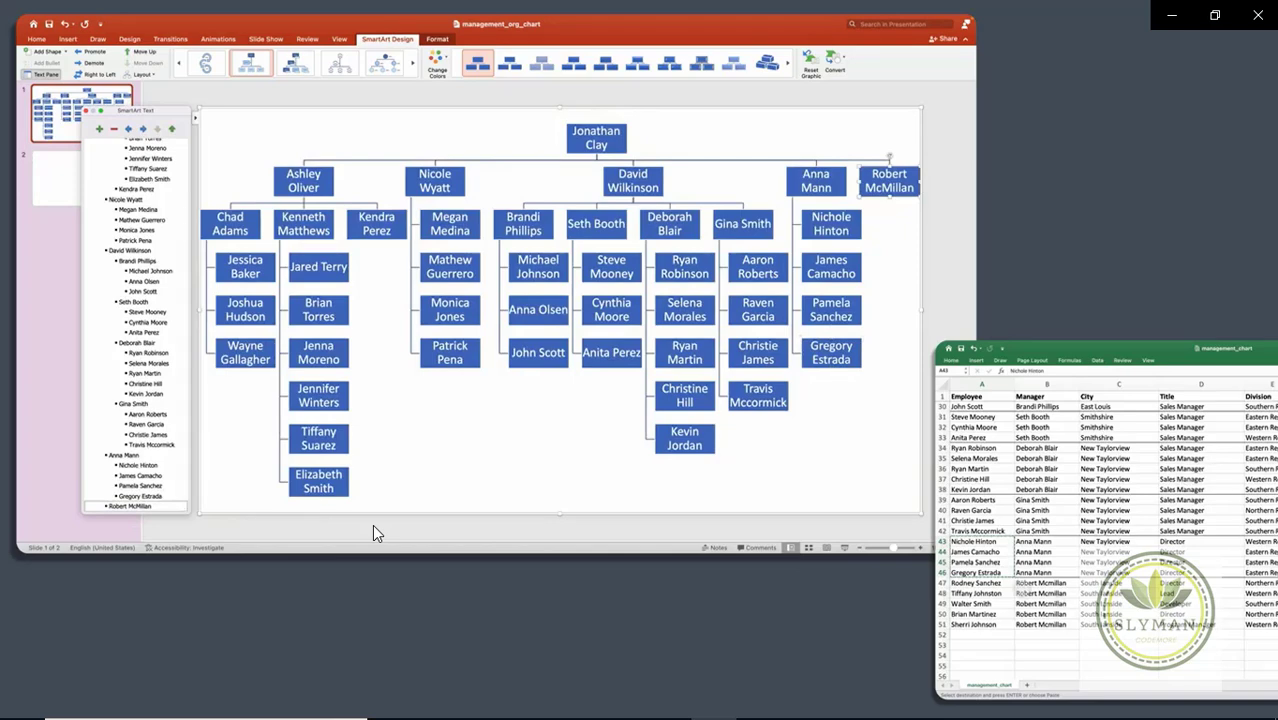
key(Escape)
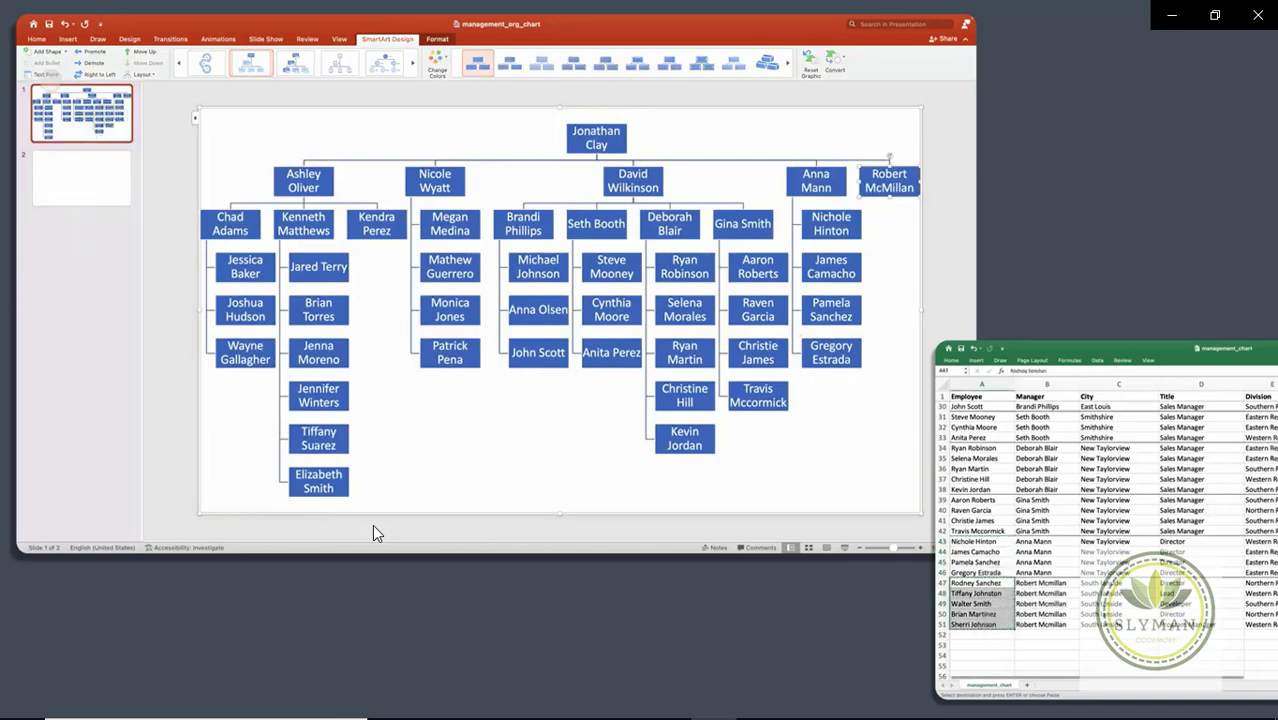
click(195, 119)
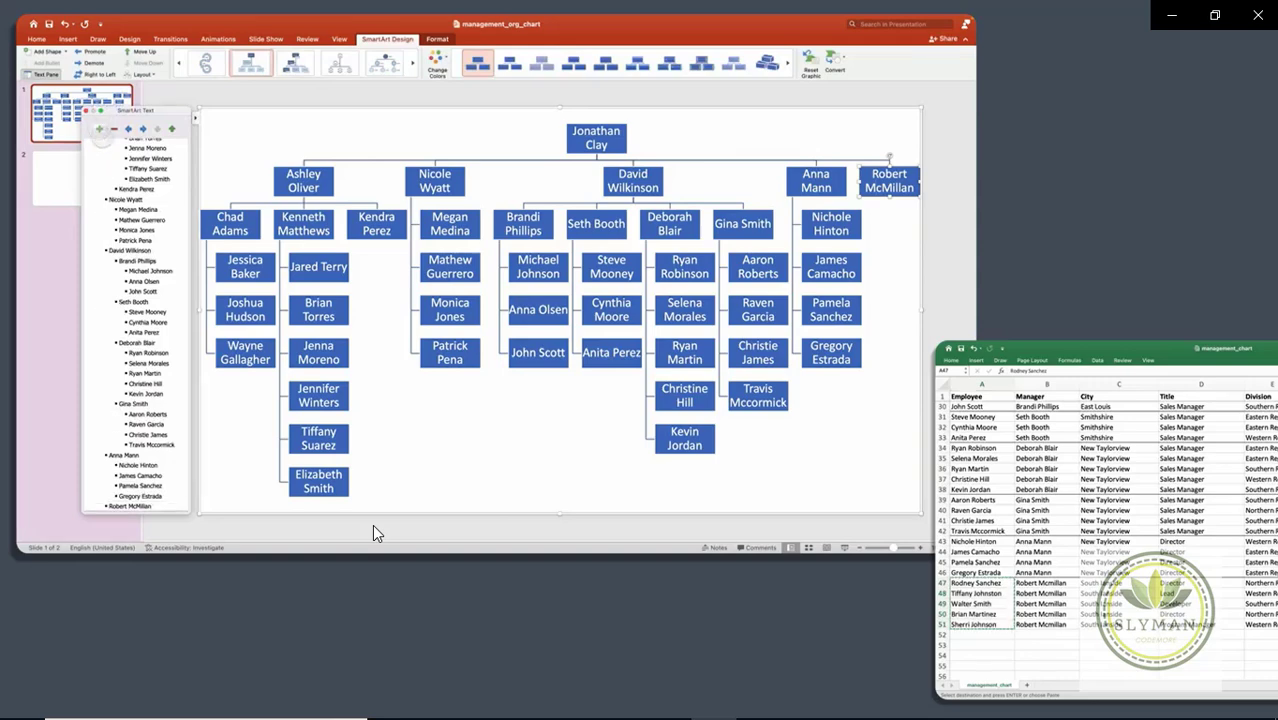
scroll(150, 330, down, 2)
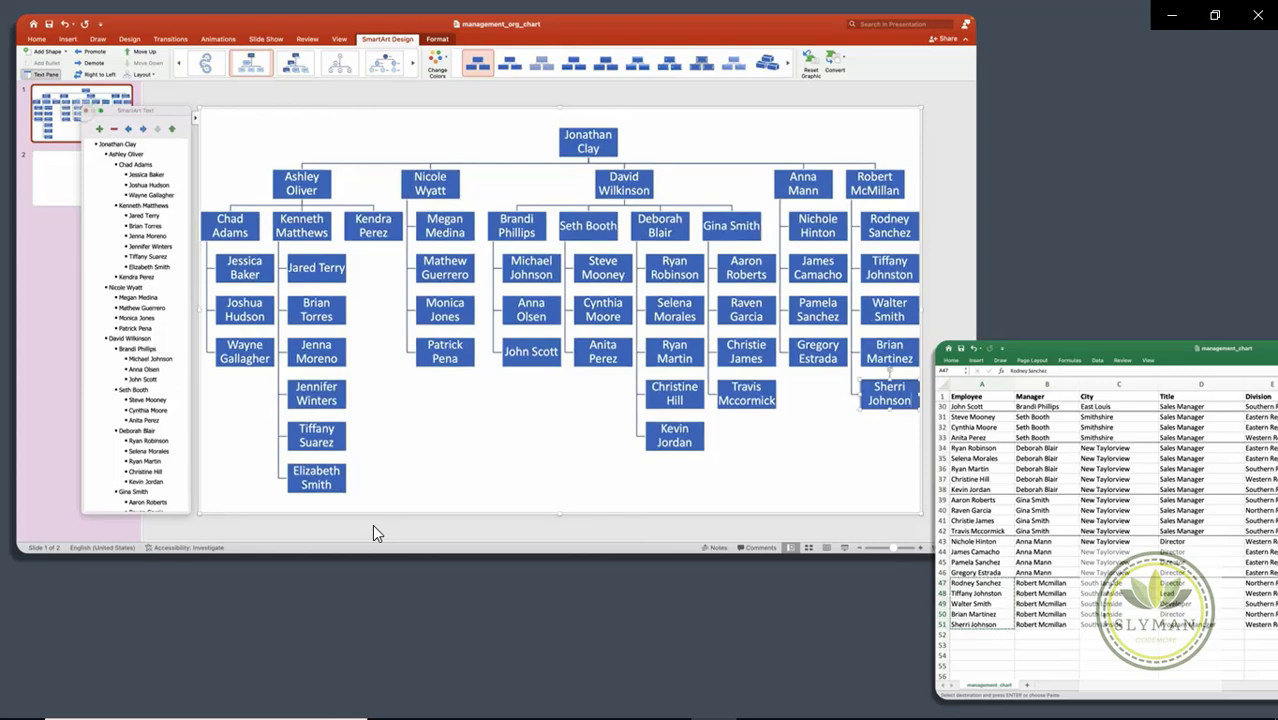
click(45, 74)
click(258, 207)
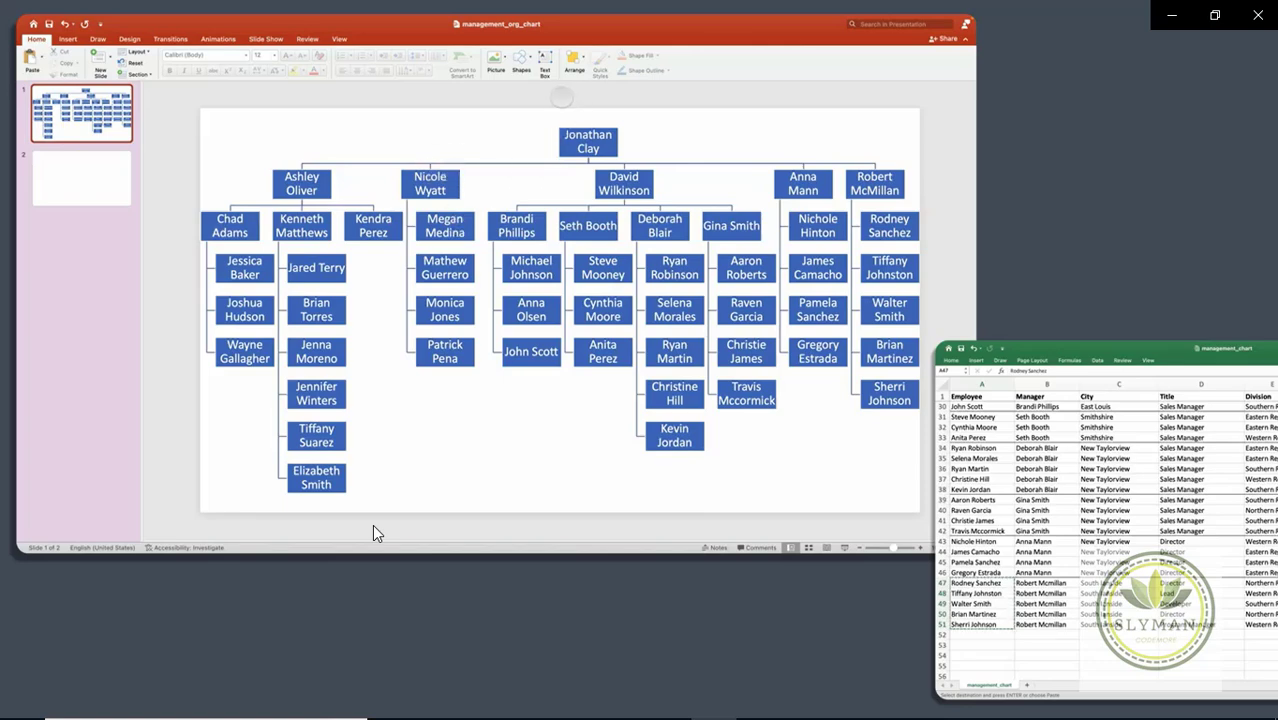
Step: Set all the org chart's text to 14 pt from the Home font size list
click(325, 150)
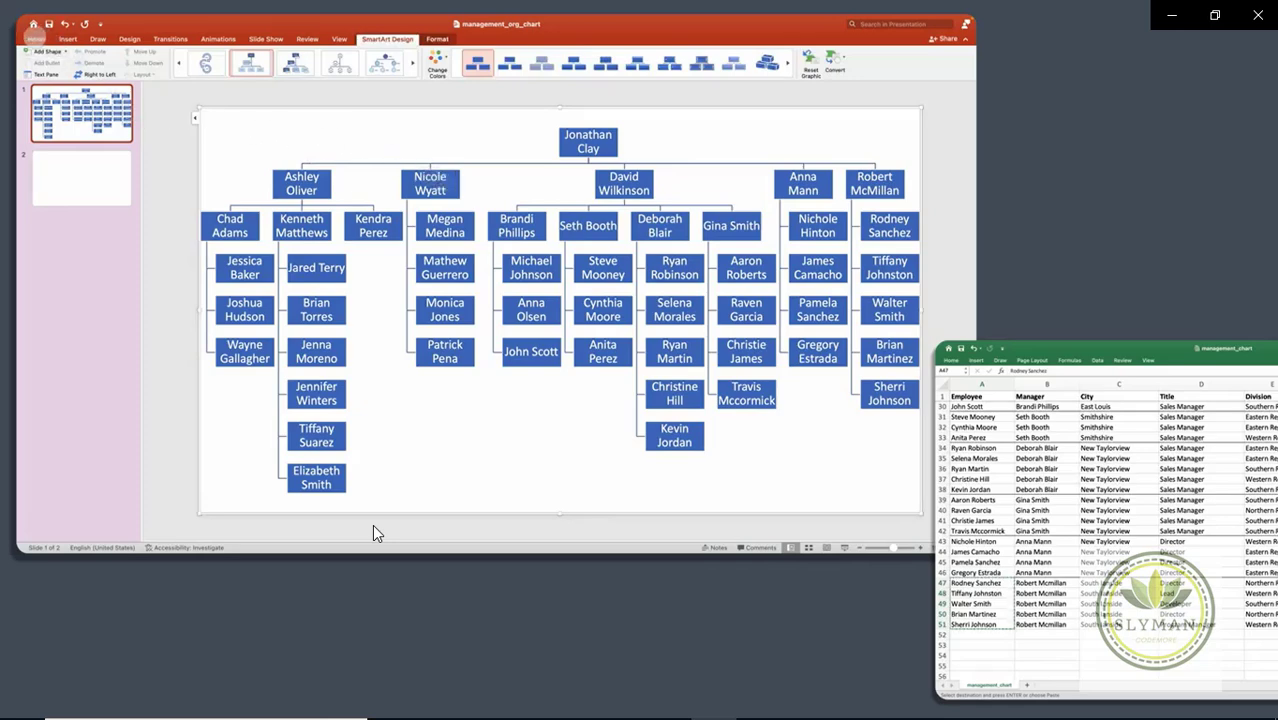
click(36, 39)
click(274, 55)
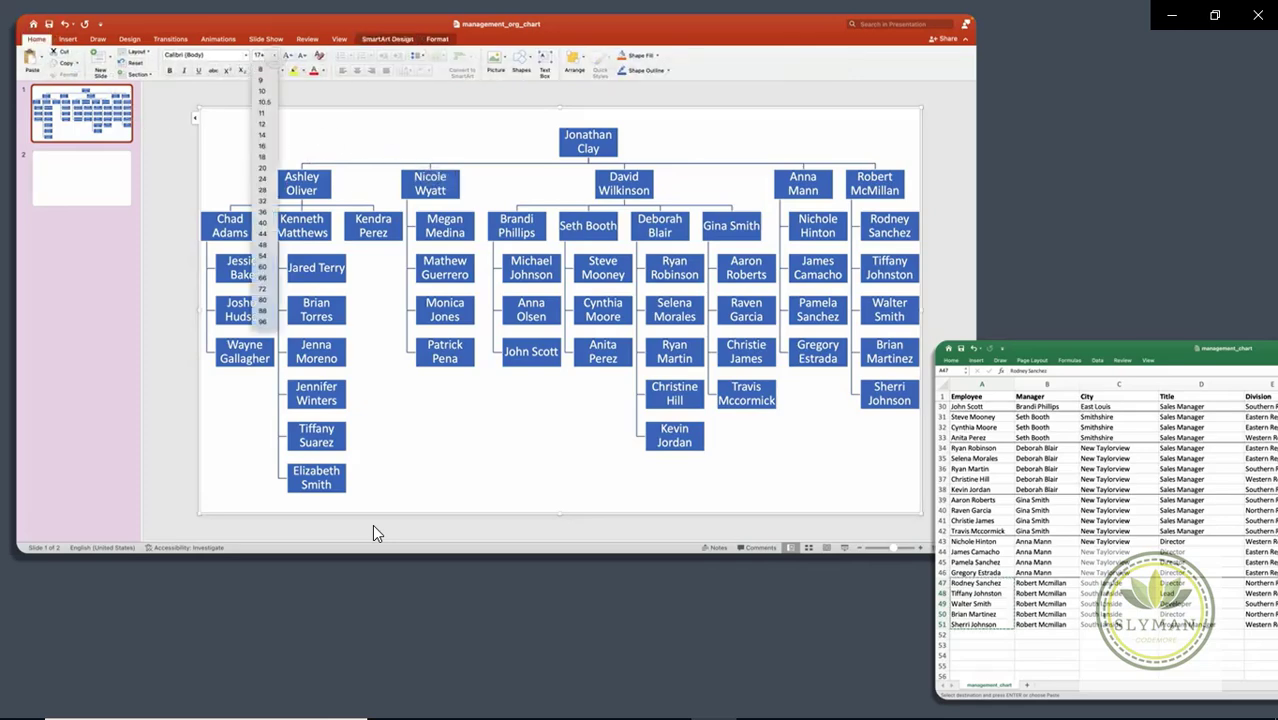
click(262, 135)
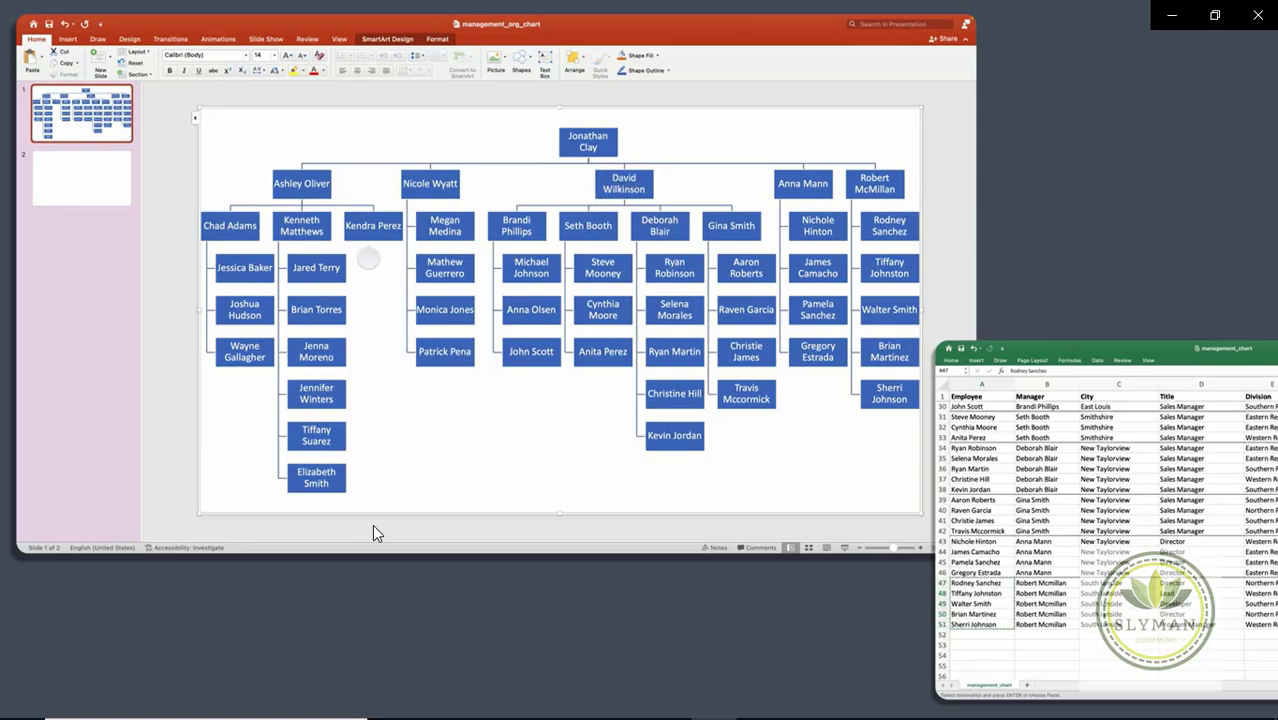
double_click(322, 188)
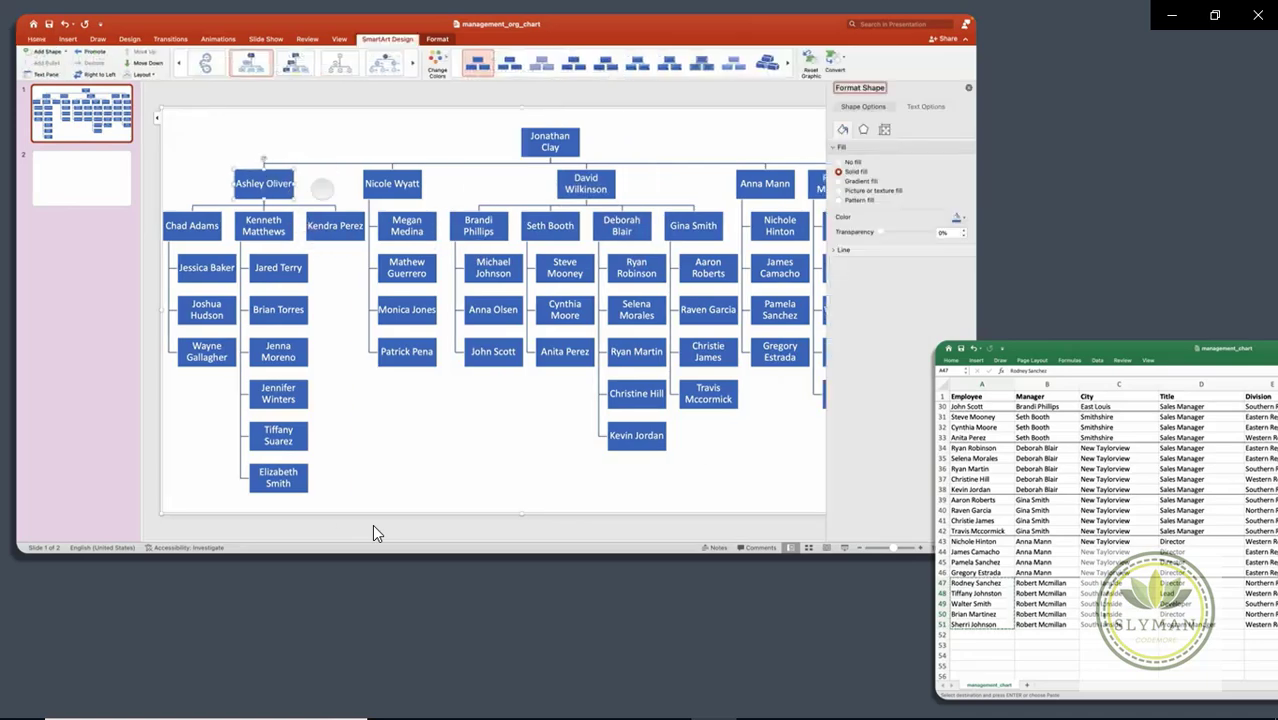
Step: Add 'CFO' on a second line below the name in the top box, then close Format Shape
click(278, 183)
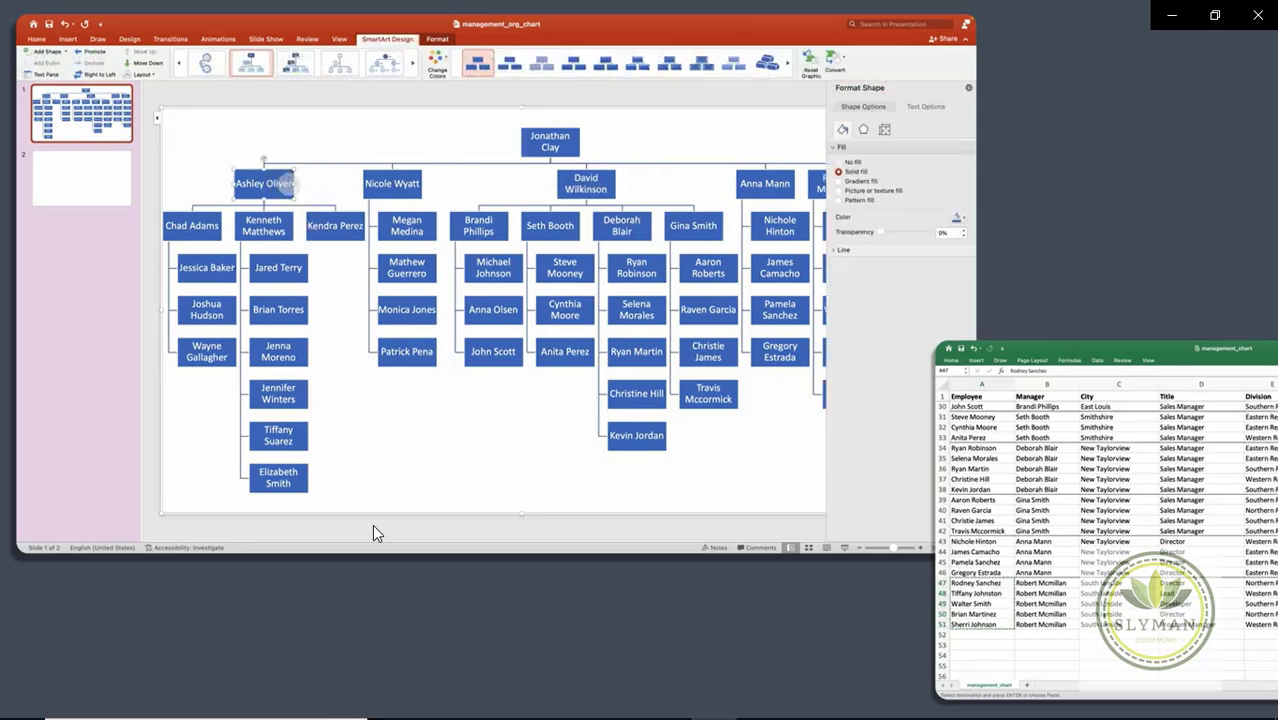
key(Return)
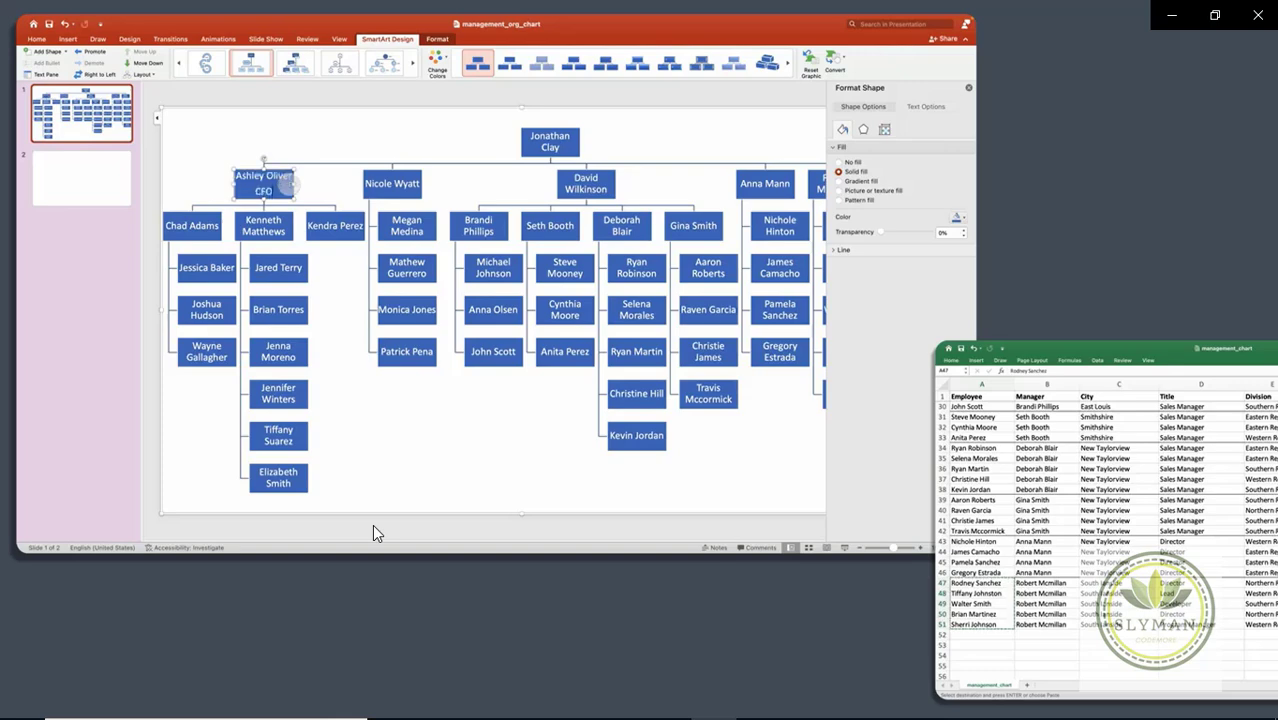
key(shift+Home)
click(308, 128)
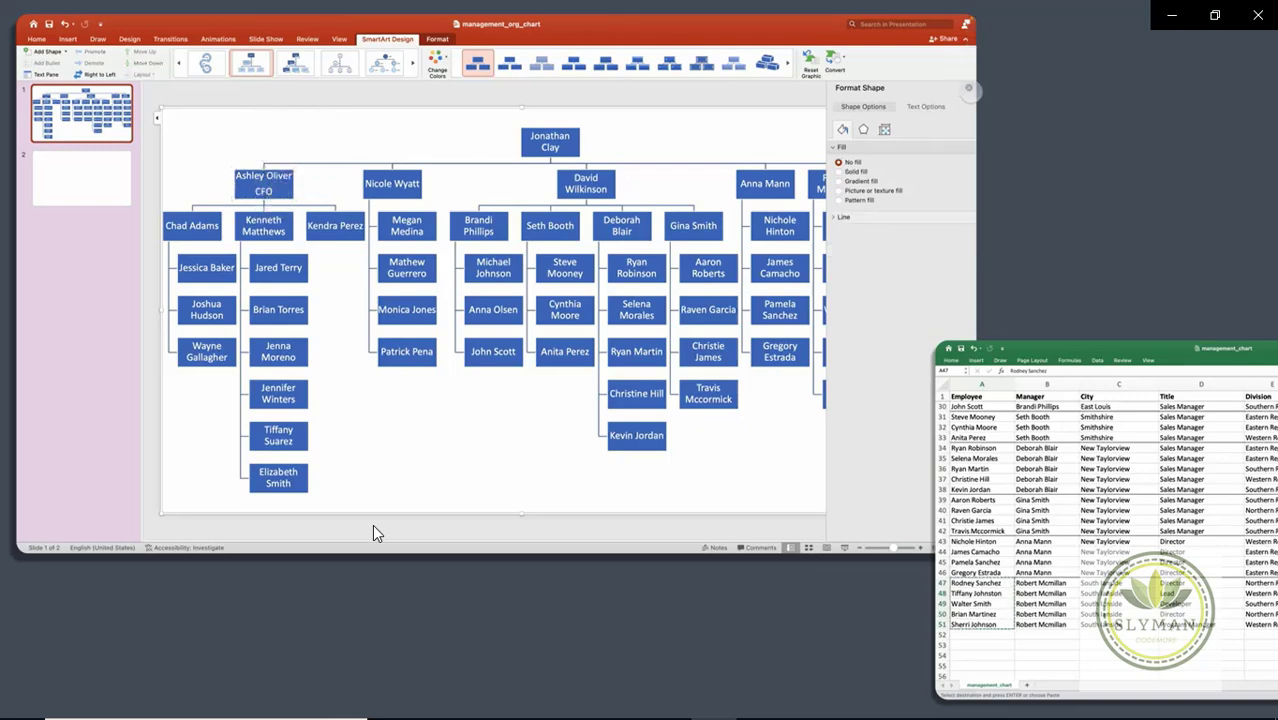
click(968, 88)
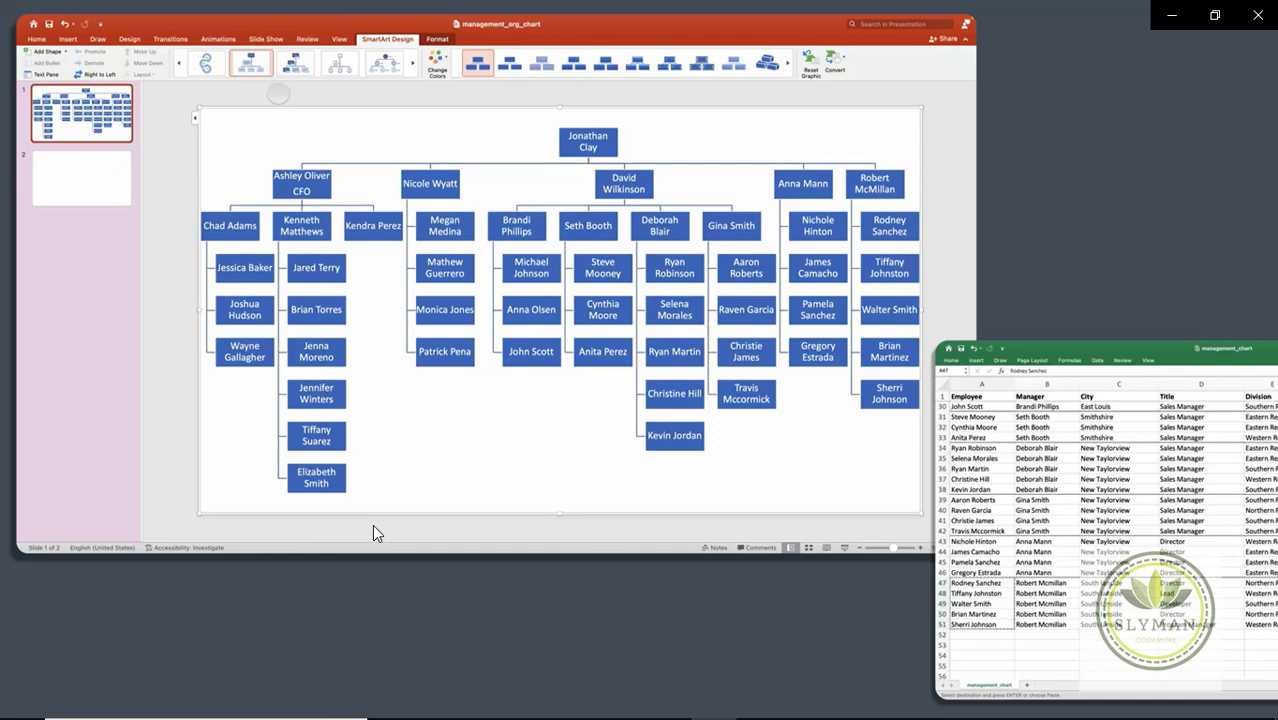
Step: Deselect the org chart and go to the blank slide 2
click(373, 533)
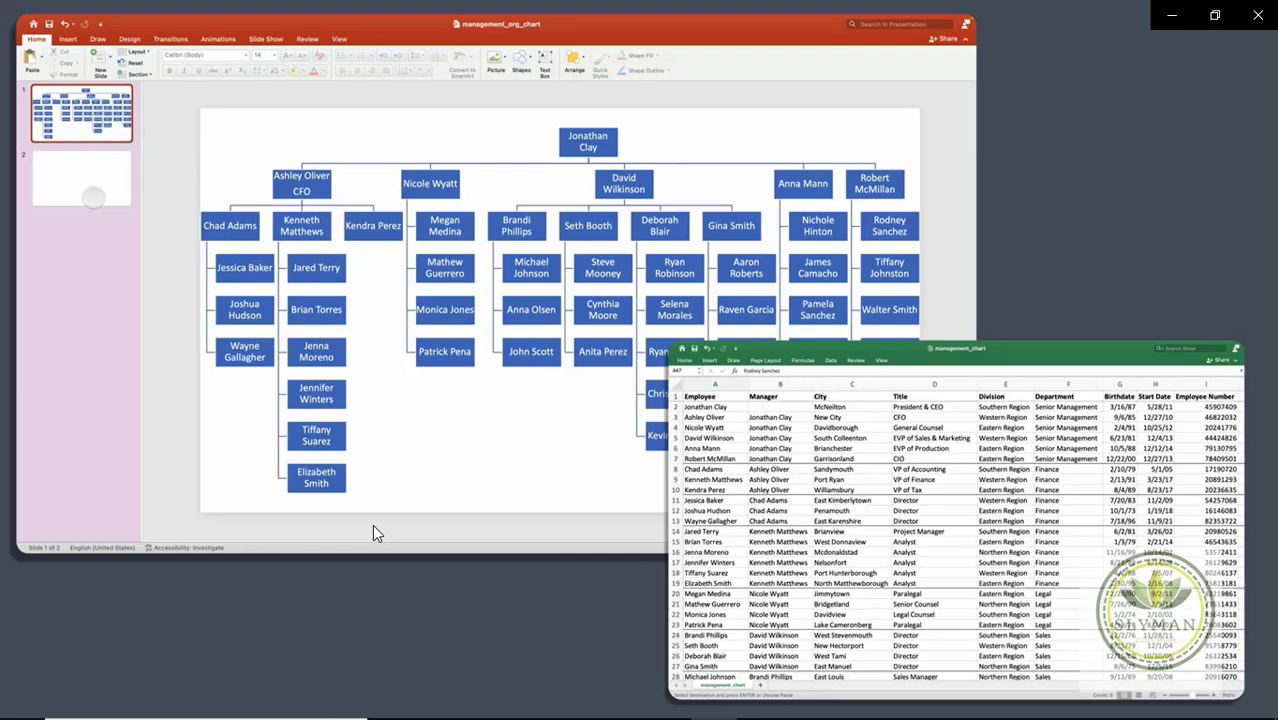
click(93, 197)
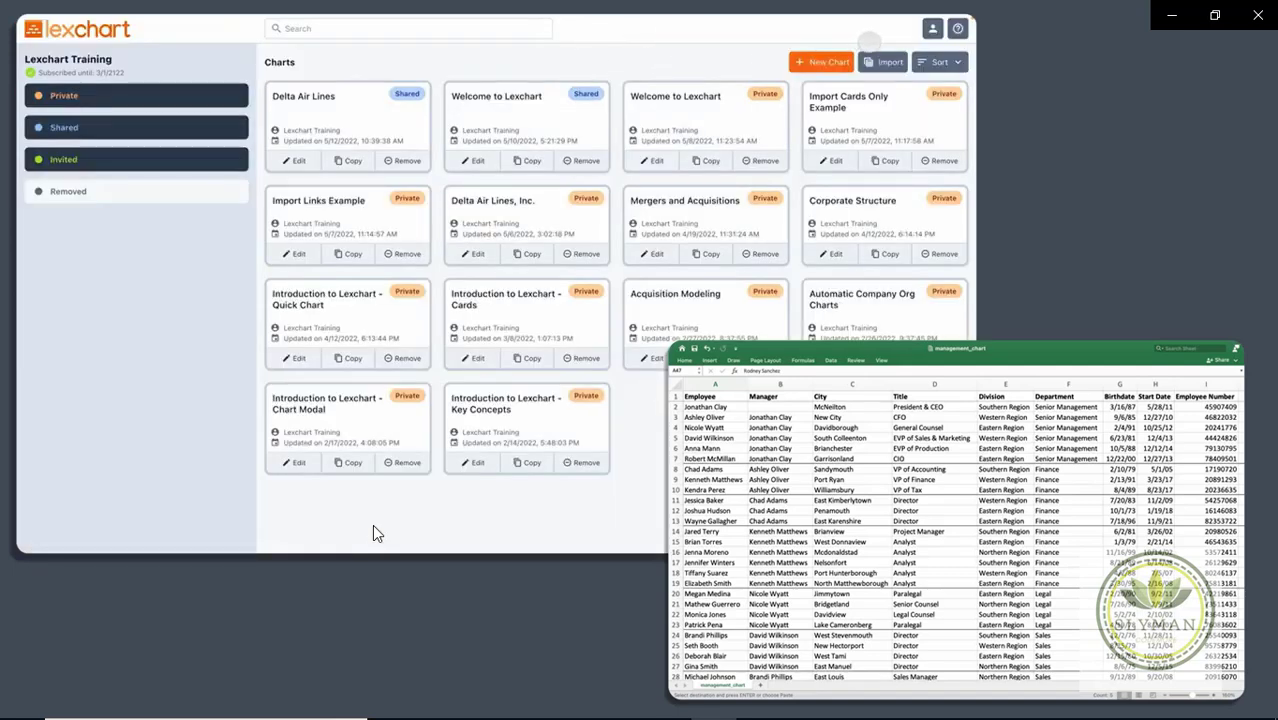
Step: Choose management_chart.csv in LexChart's Import and upload it for review
click(886, 62)
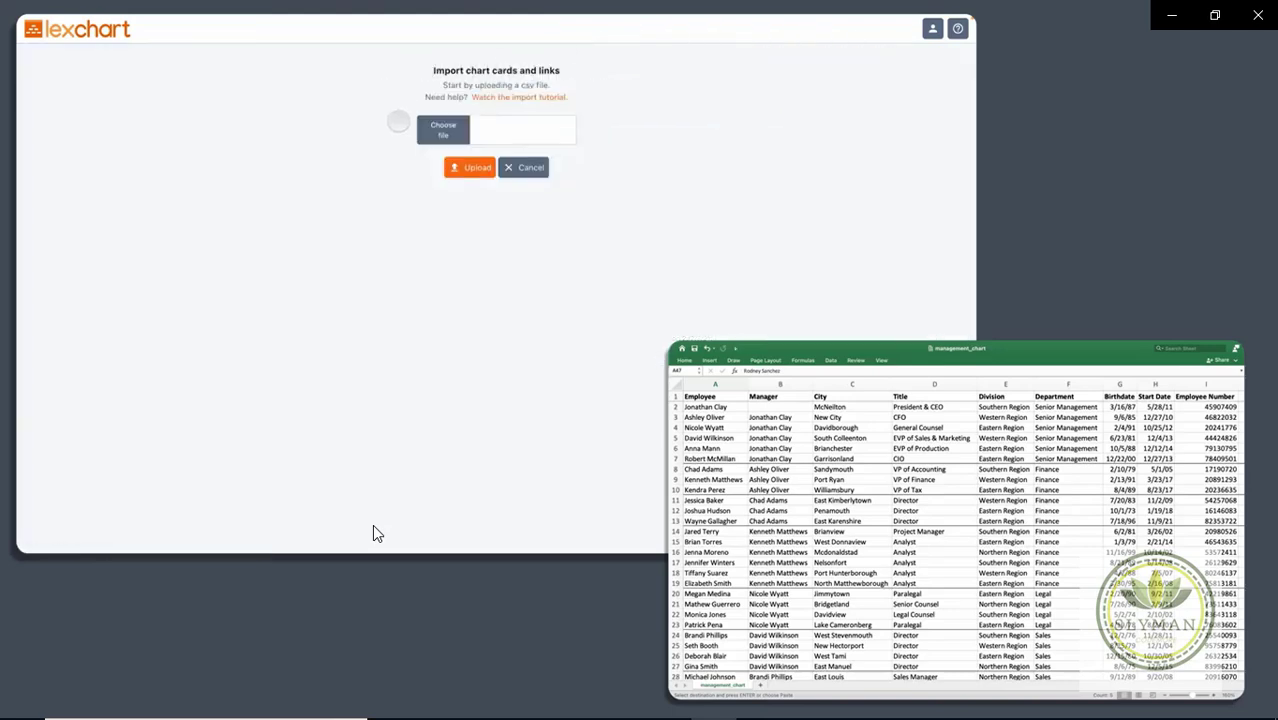
click(432, 127)
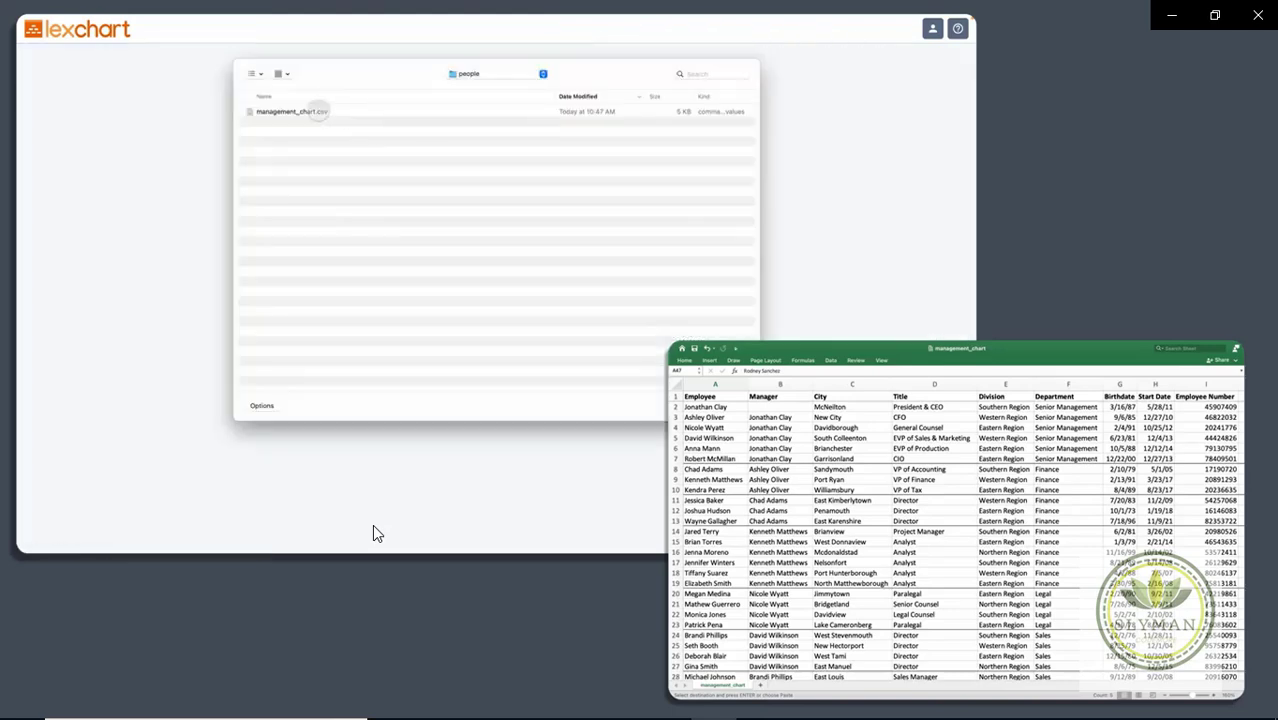
click(306, 111)
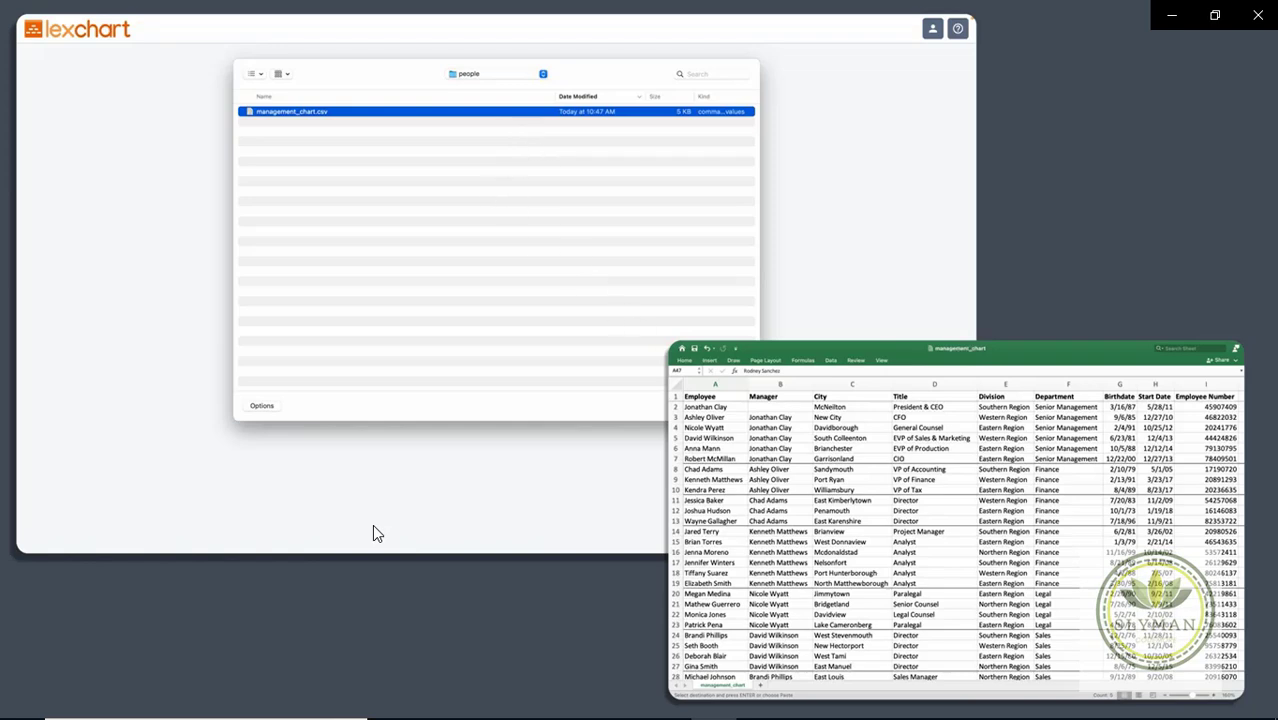
key(Return)
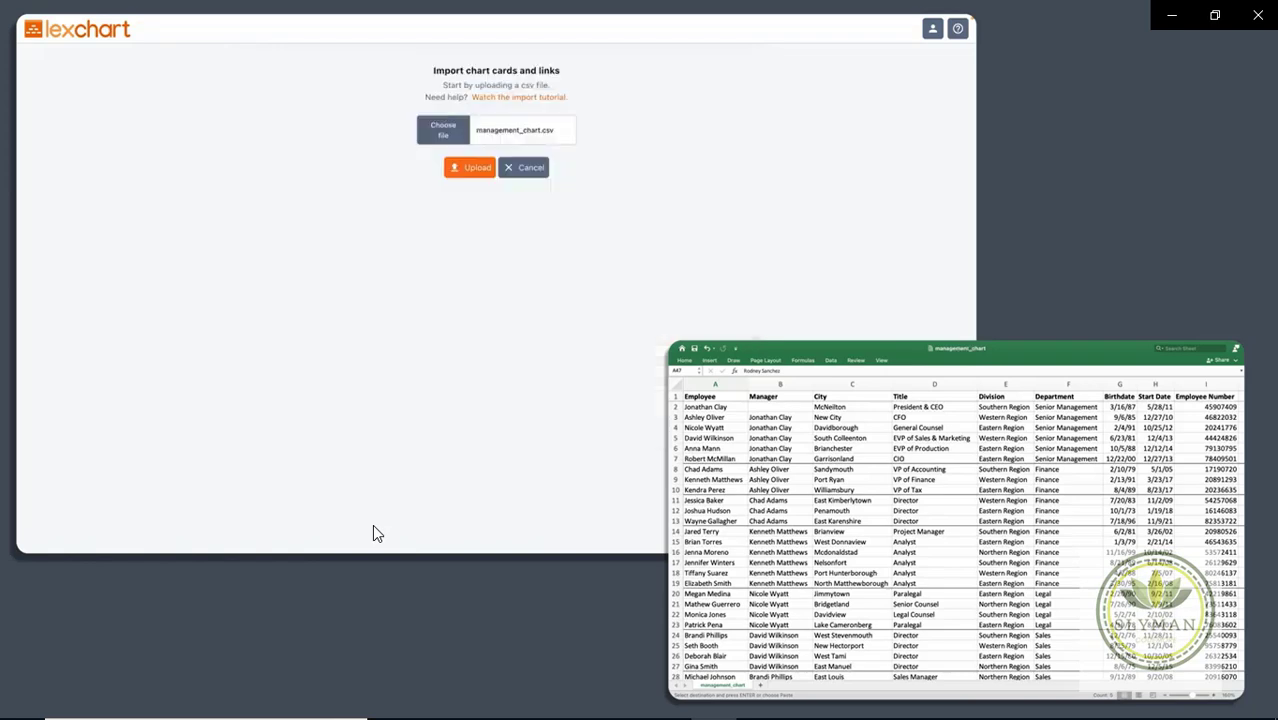
click(469, 167)
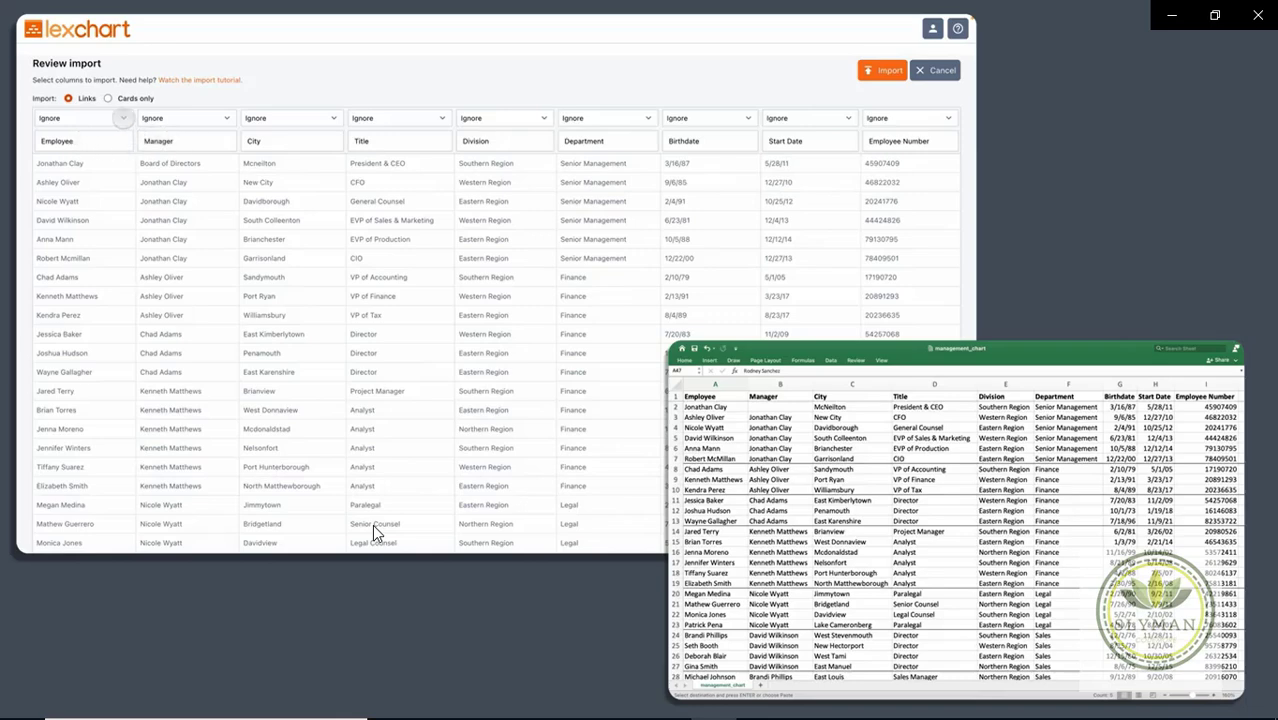
Step: Map the Employee column as Child and the Manager column as Parent
click(123, 118)
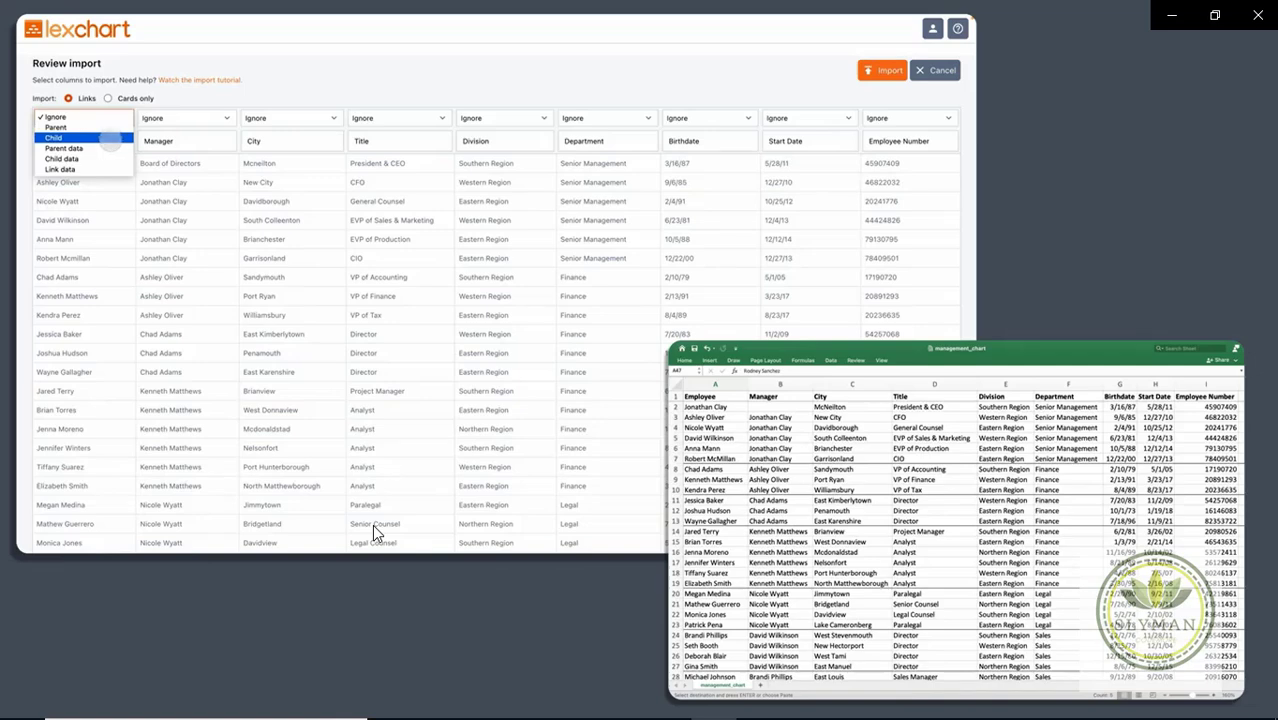
click(110, 138)
click(184, 118)
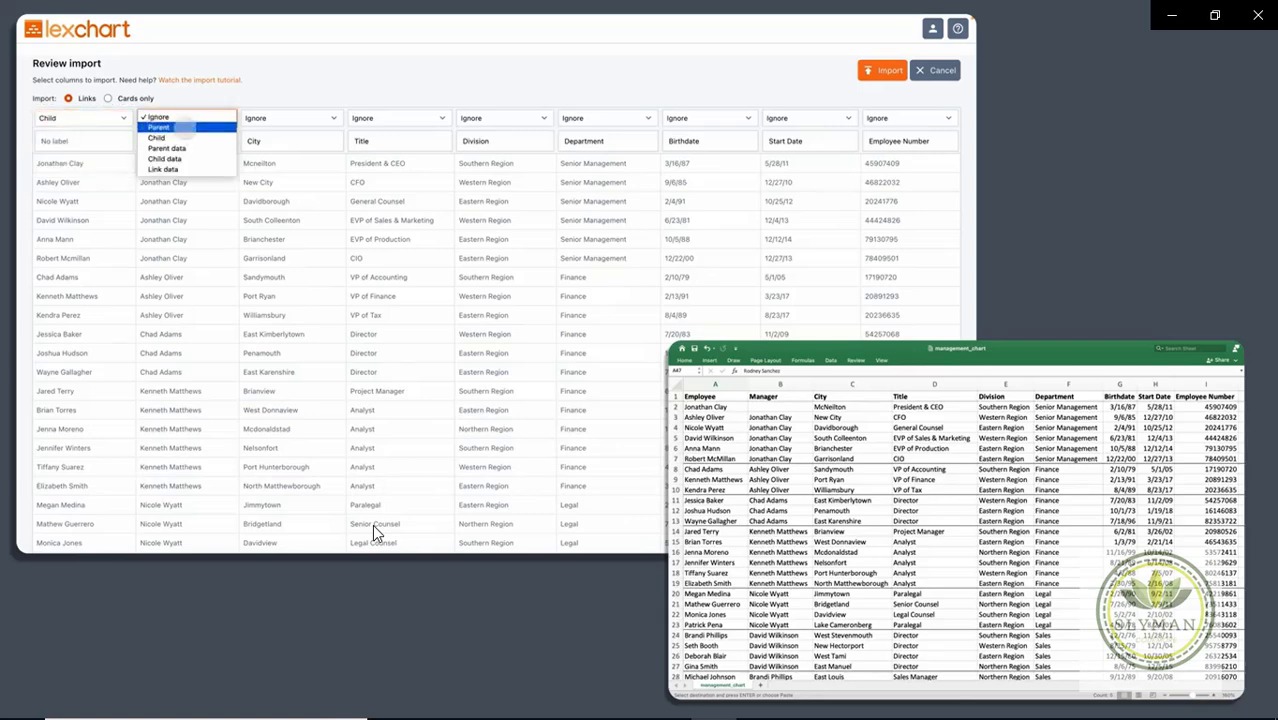
click(160, 127)
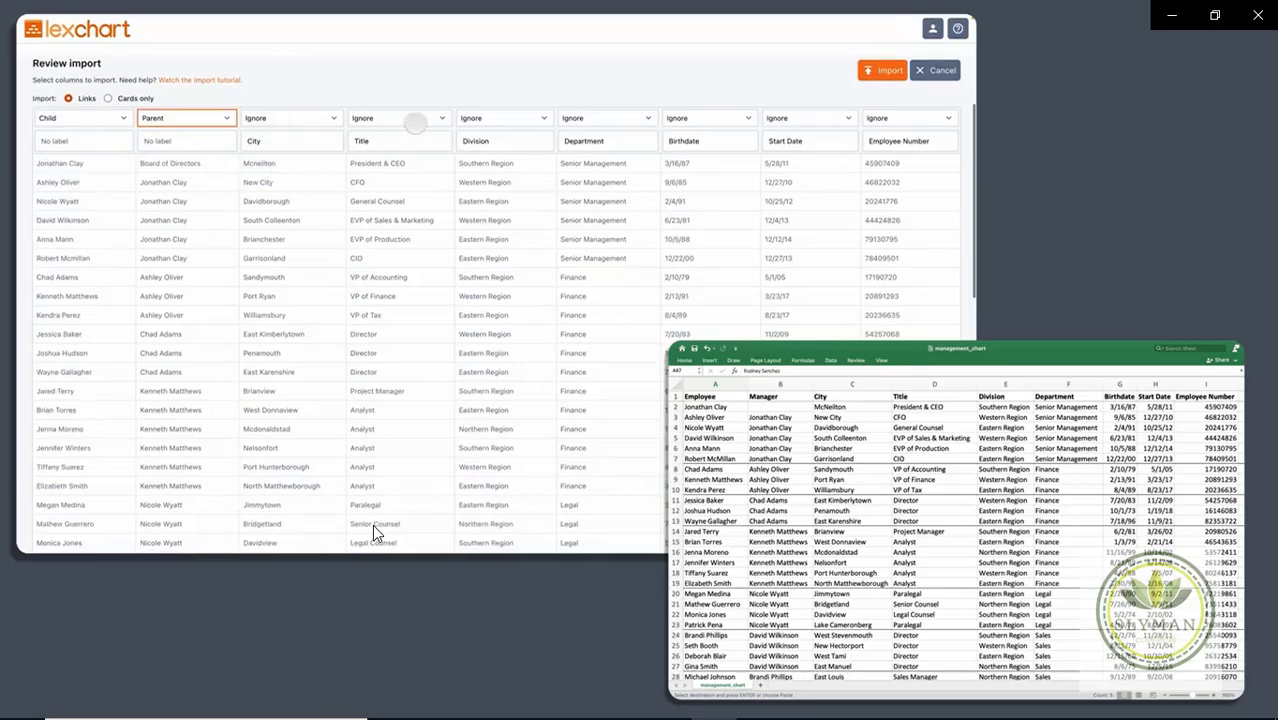
Step: Set the Title, Start Date and Employee Number columns to Child data
click(414, 121)
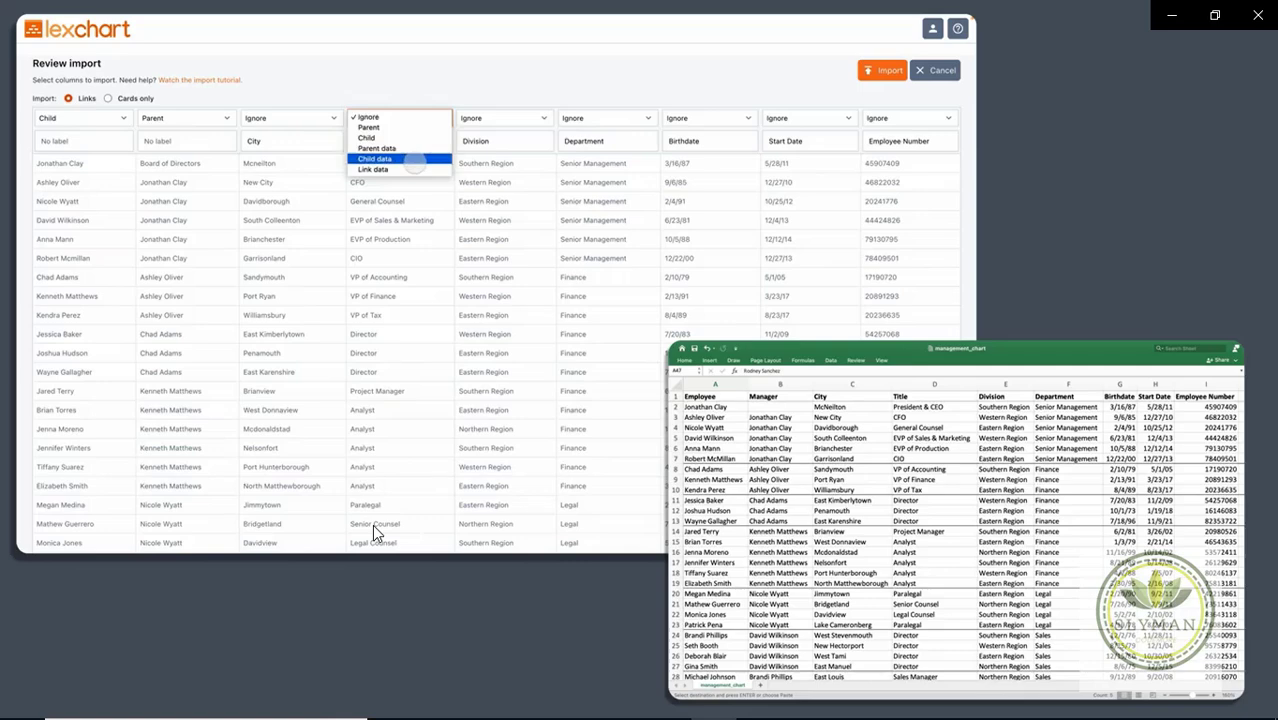
click(414, 163)
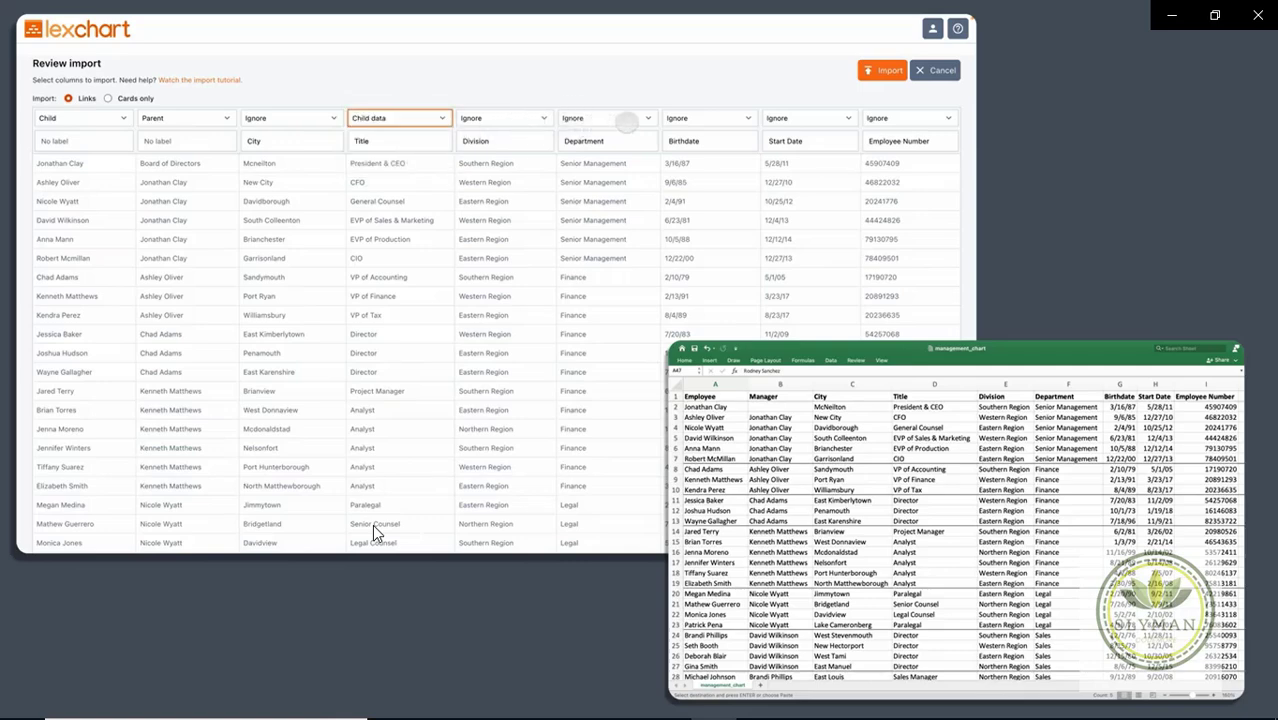
click(781, 118)
click(800, 162)
click(874, 118)
click(888, 159)
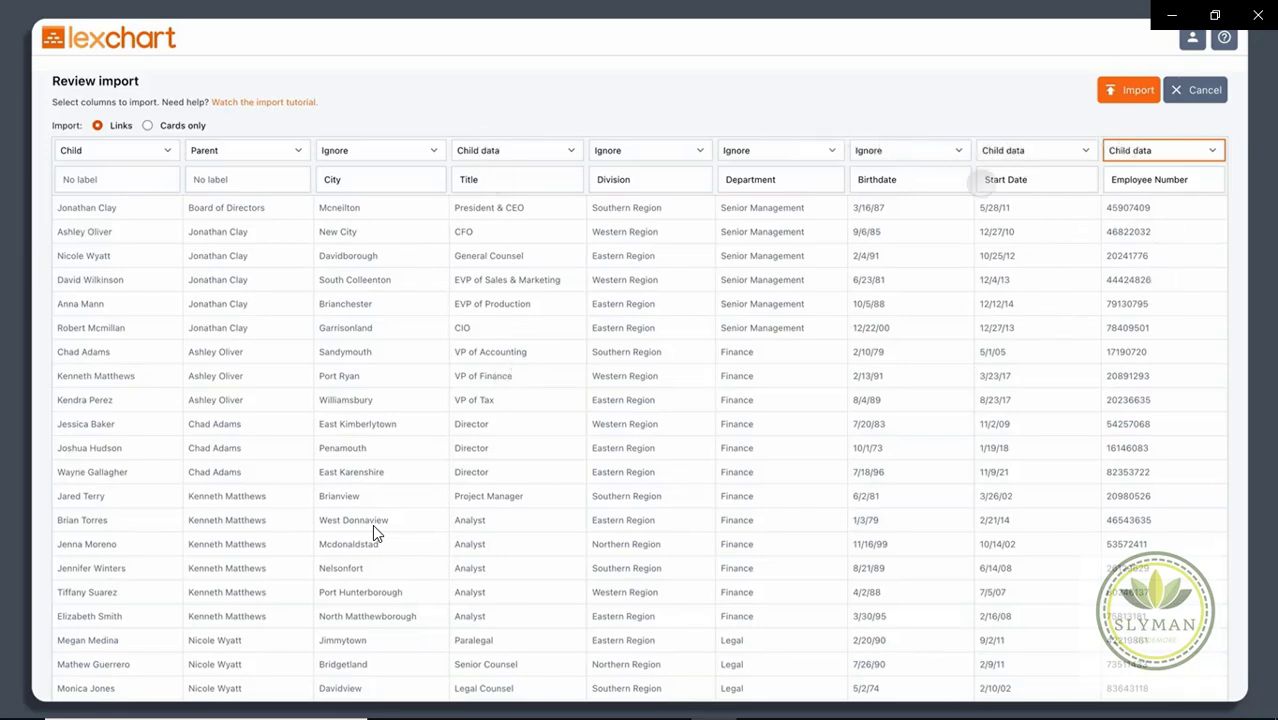
Step: Import the rows into a new org chart, then zoom and pan to check the cards
click(1118, 90)
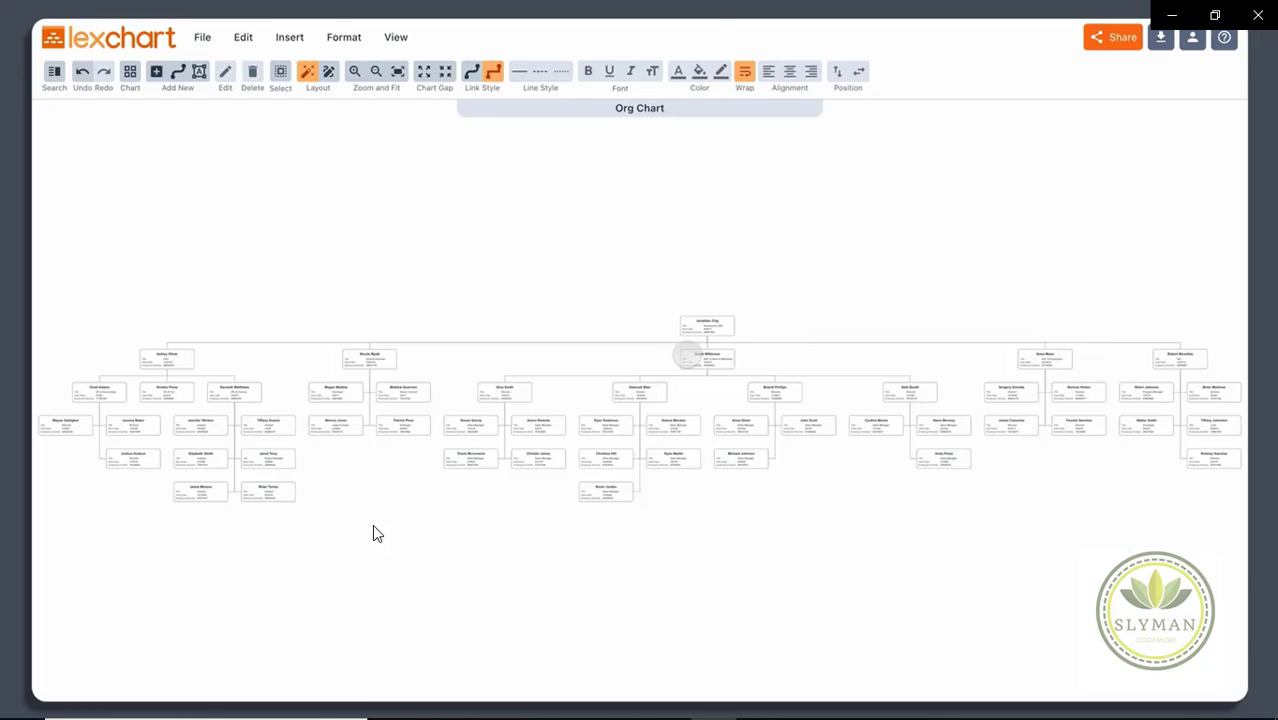
scroll(373, 534, up, 5)
scroll(373, 534, up, 1)
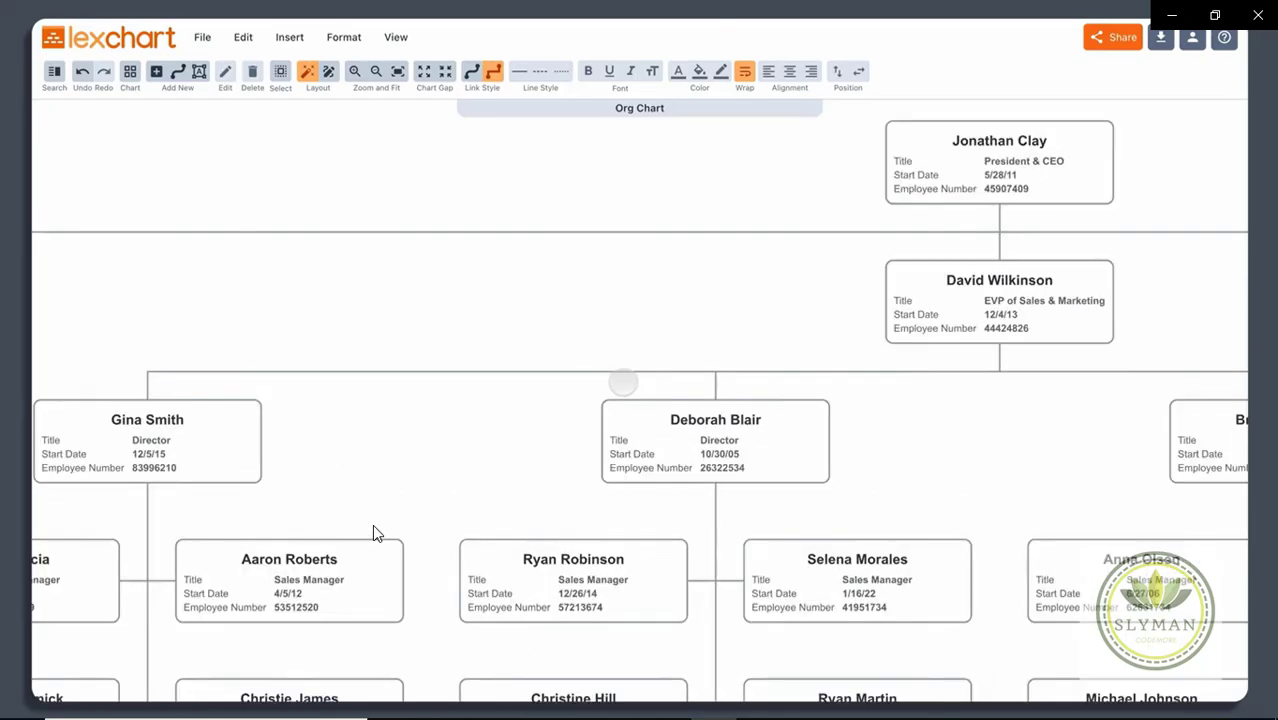
scroll(373, 534, down, 3)
scroll(373, 534, left, 5)
scroll(373, 534, up, 5)
scroll(373, 534, right, 10)
scroll(373, 534, down, 2)
scroll(373, 534, up, 2)
scroll(373, 534, down, 3)
scroll(373, 534, left, 10)
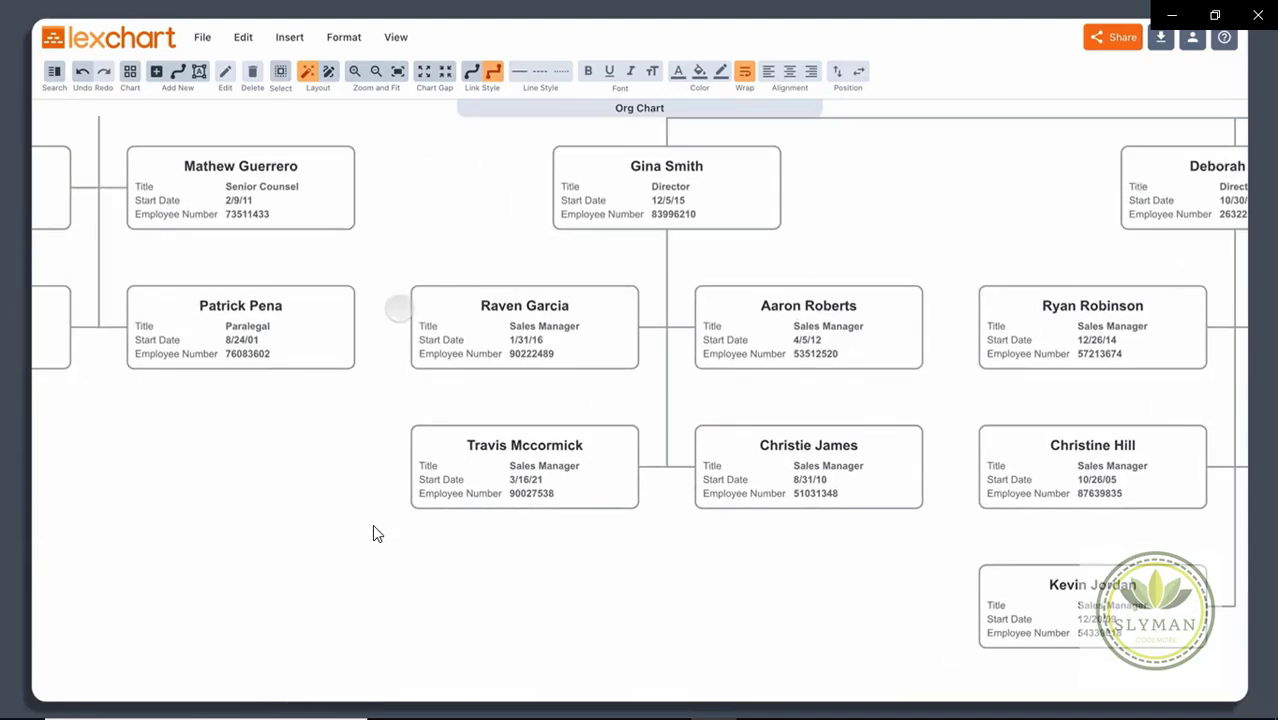
scroll(373, 534, left, 10)
scroll(373, 534, up, 3)
scroll(373, 534, down, 5)
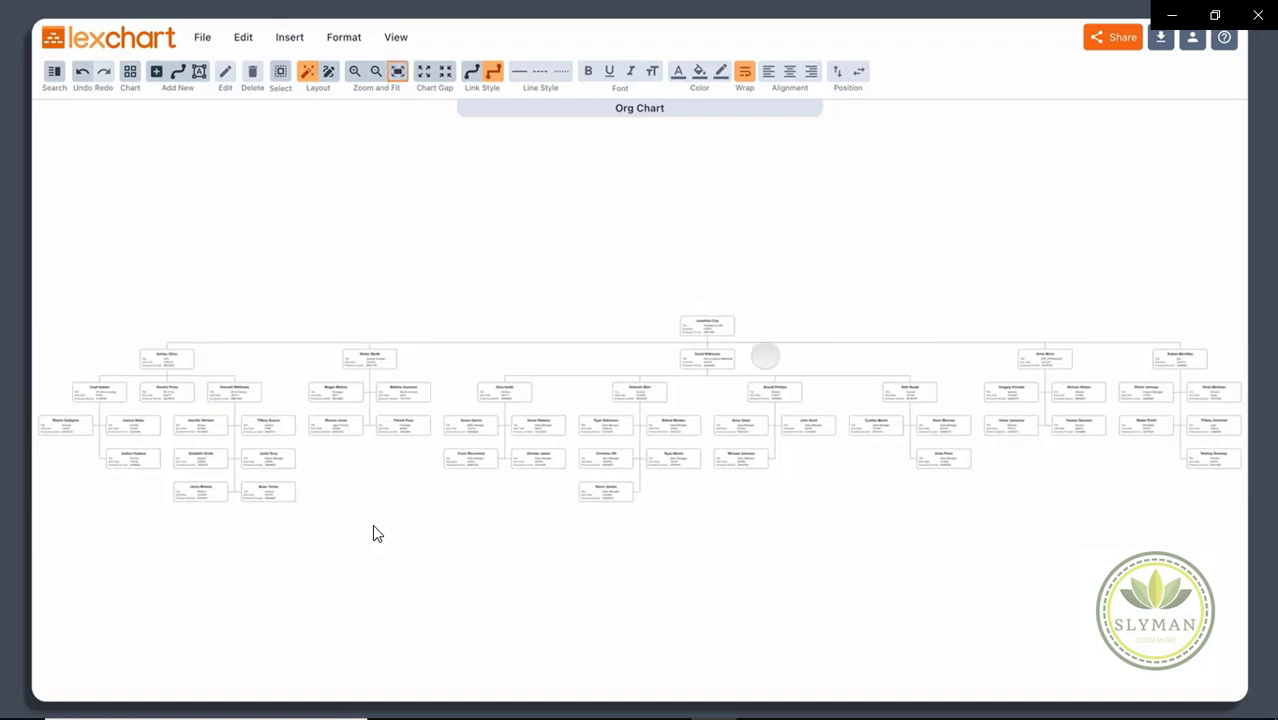
scroll(365, 379, up, 5)
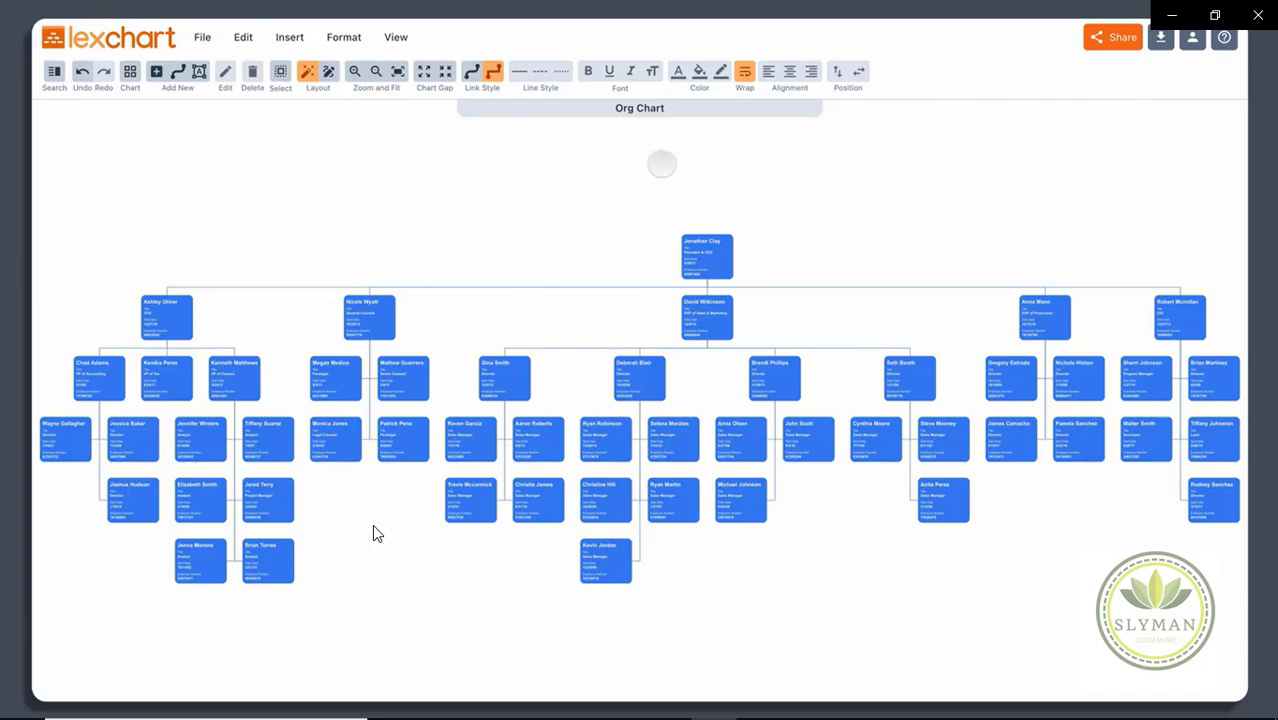
Step: Show the org chart in the View > Viewer mode and zoom to inspect it
click(396, 37)
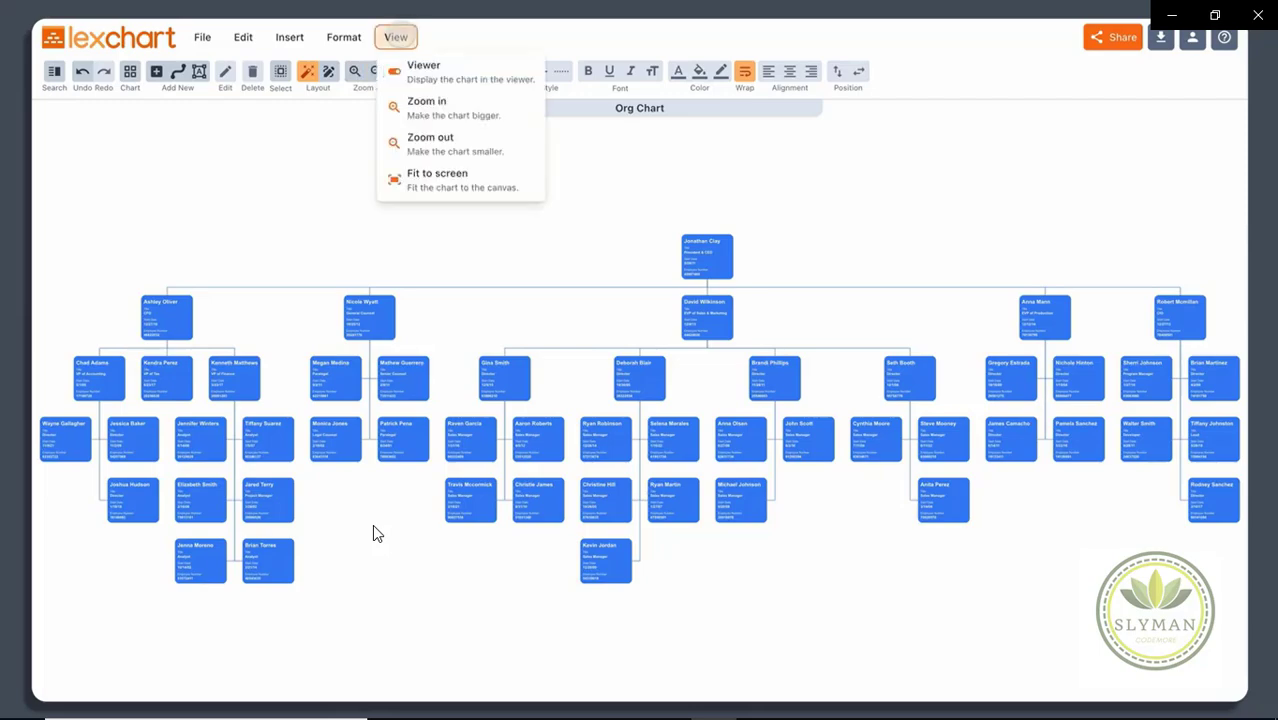
click(423, 68)
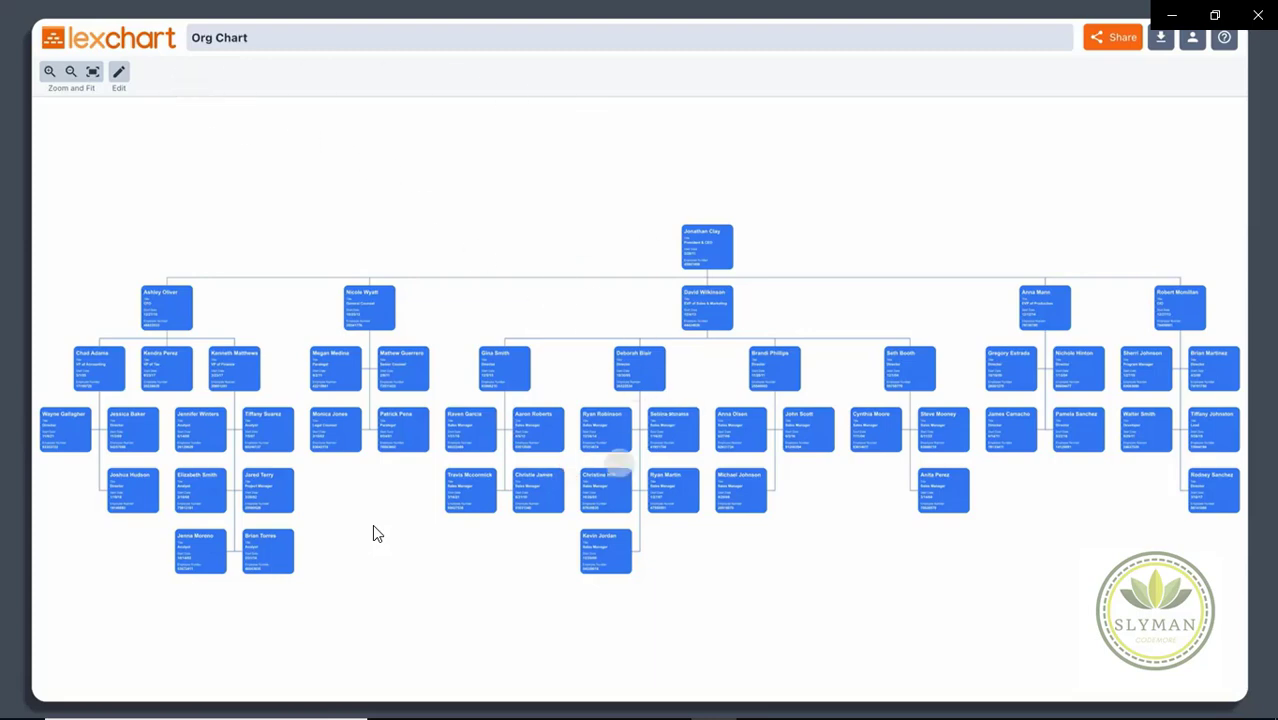
scroll(618, 463, up, 2)
scroll(618, 462, down, 3)
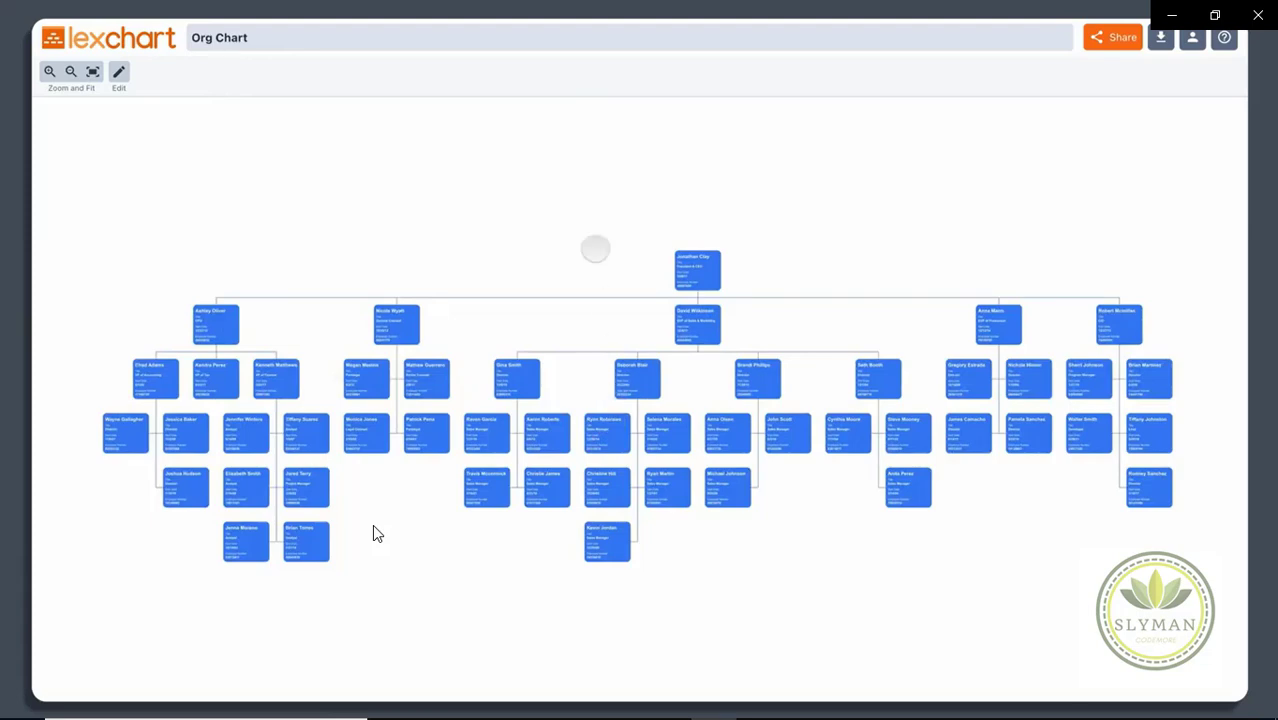
scroll(595, 250, up, 1)
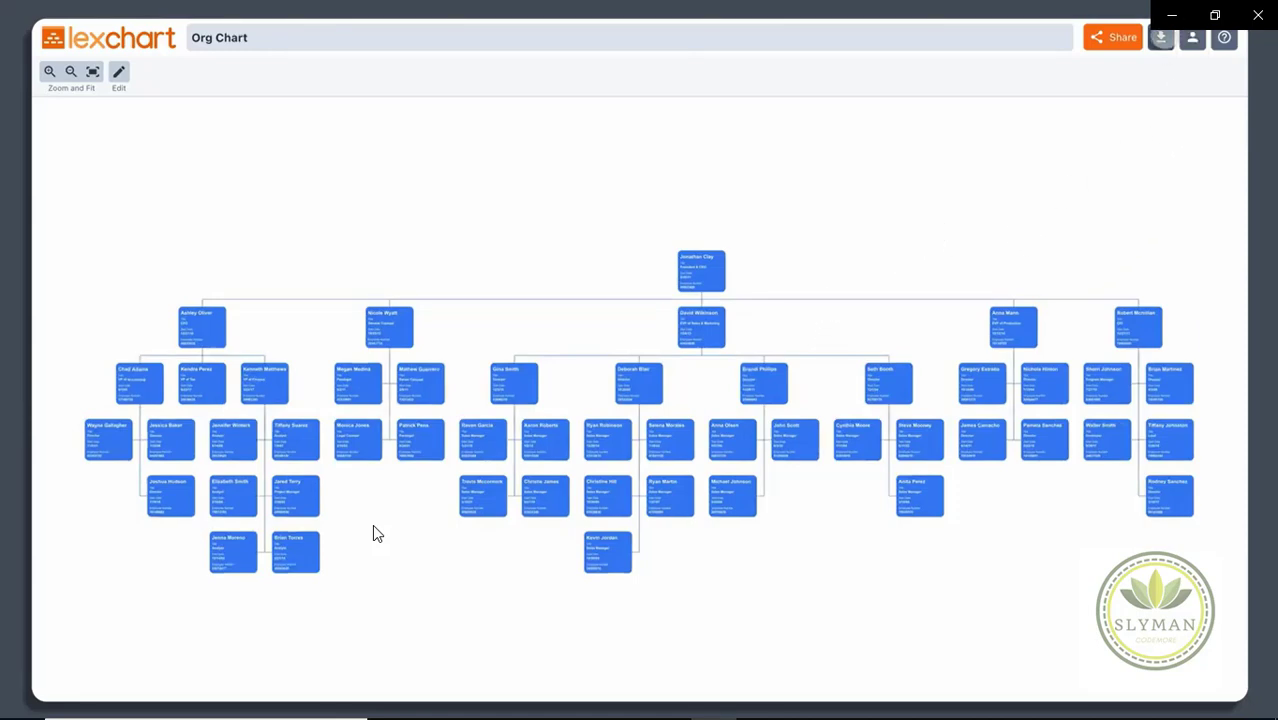
Step: Download the chart as a PNG image (org-chart.png) and return to PowerPoint
click(1160, 37)
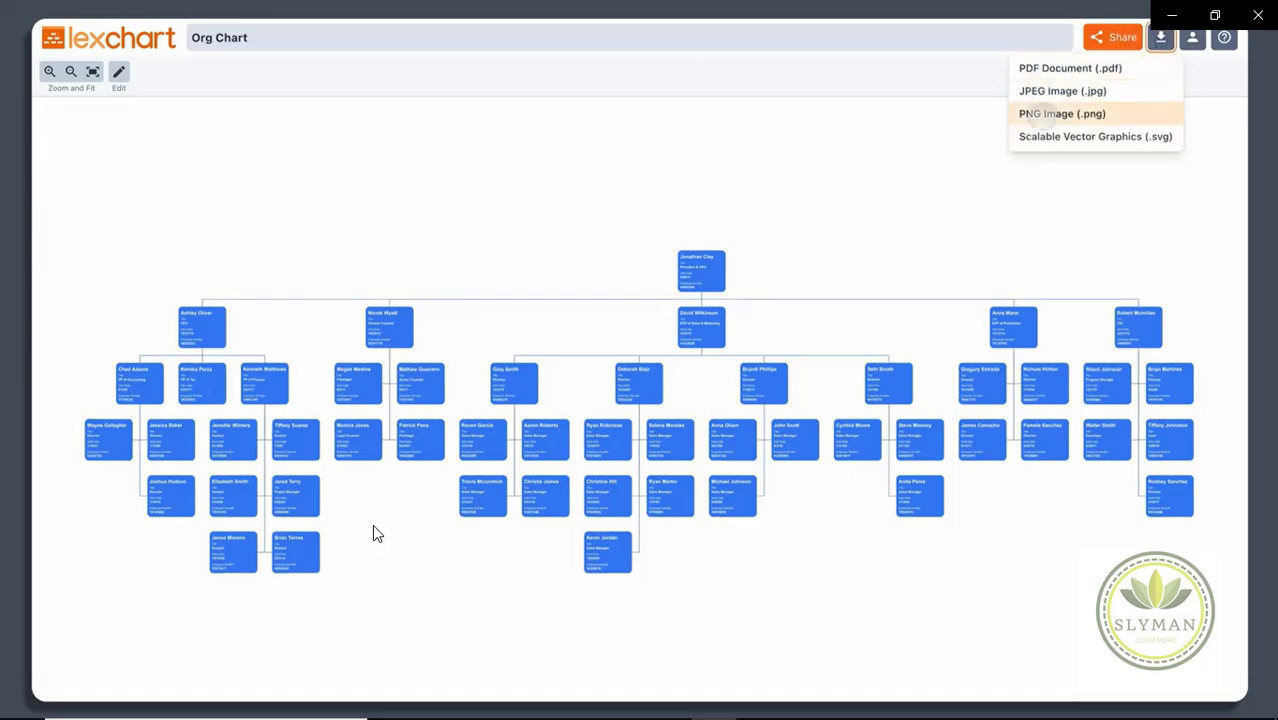
click(1040, 113)
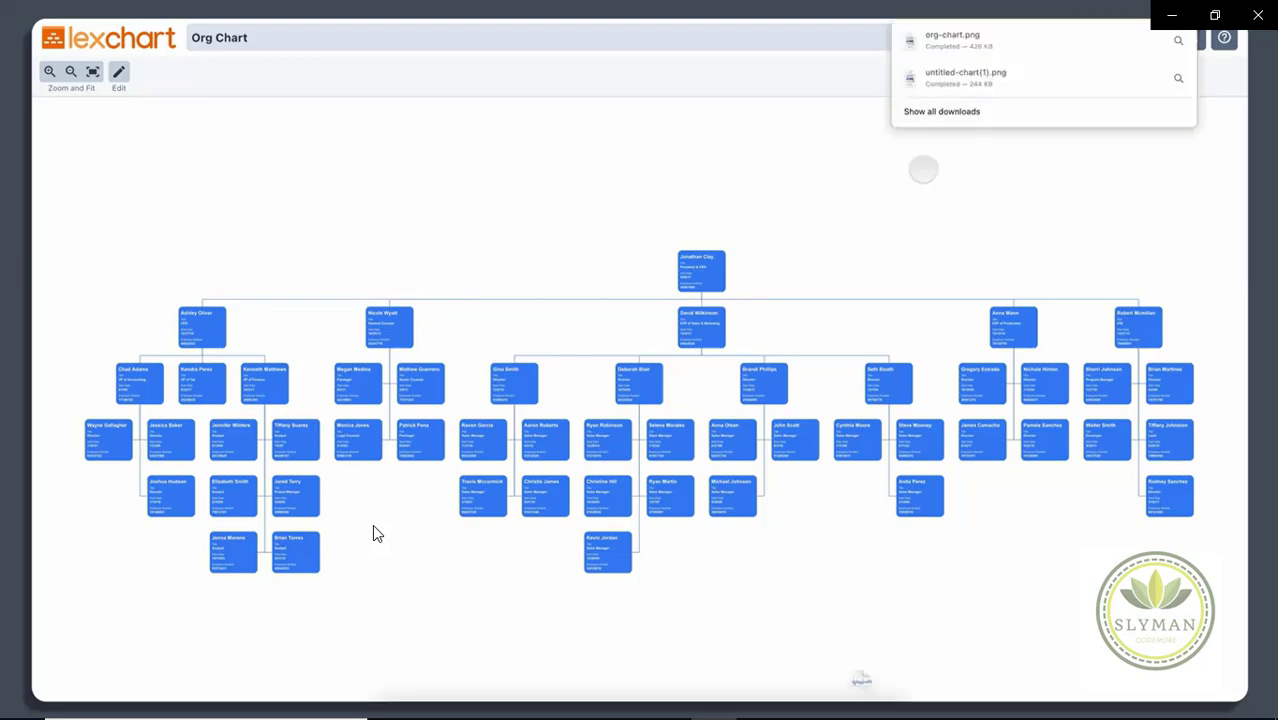
click(921, 196)
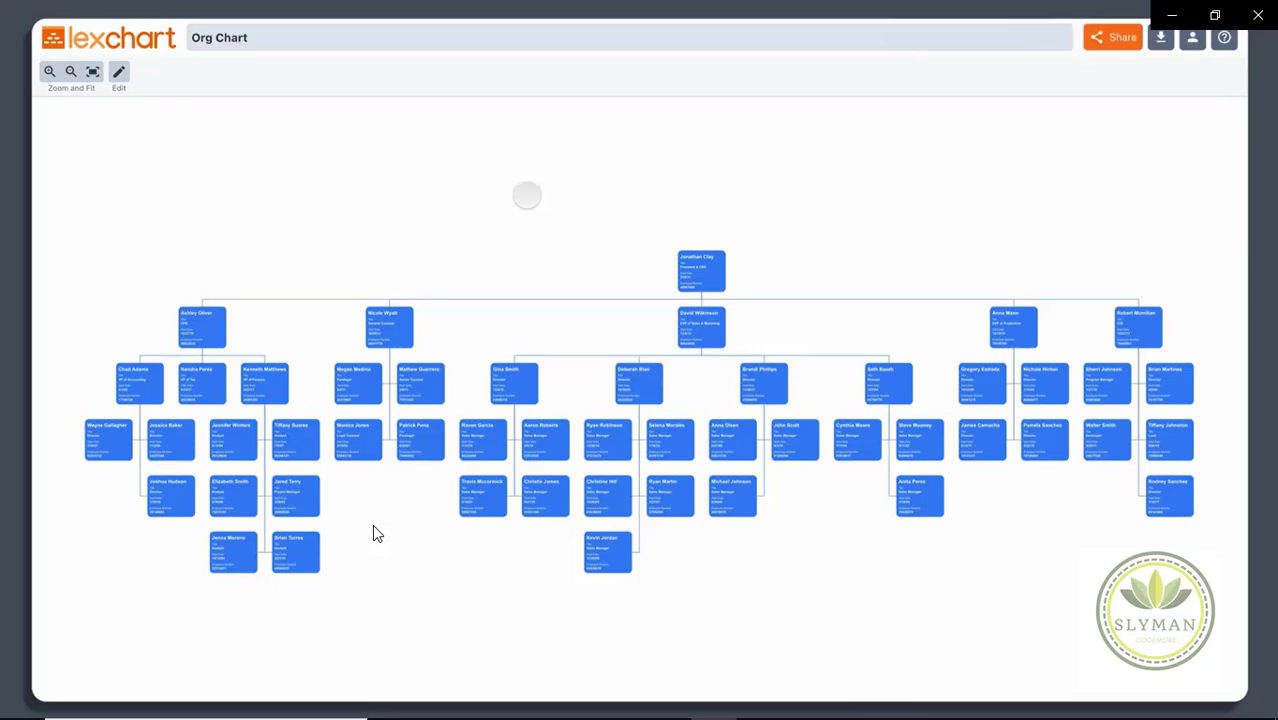
key(alt+Tab)
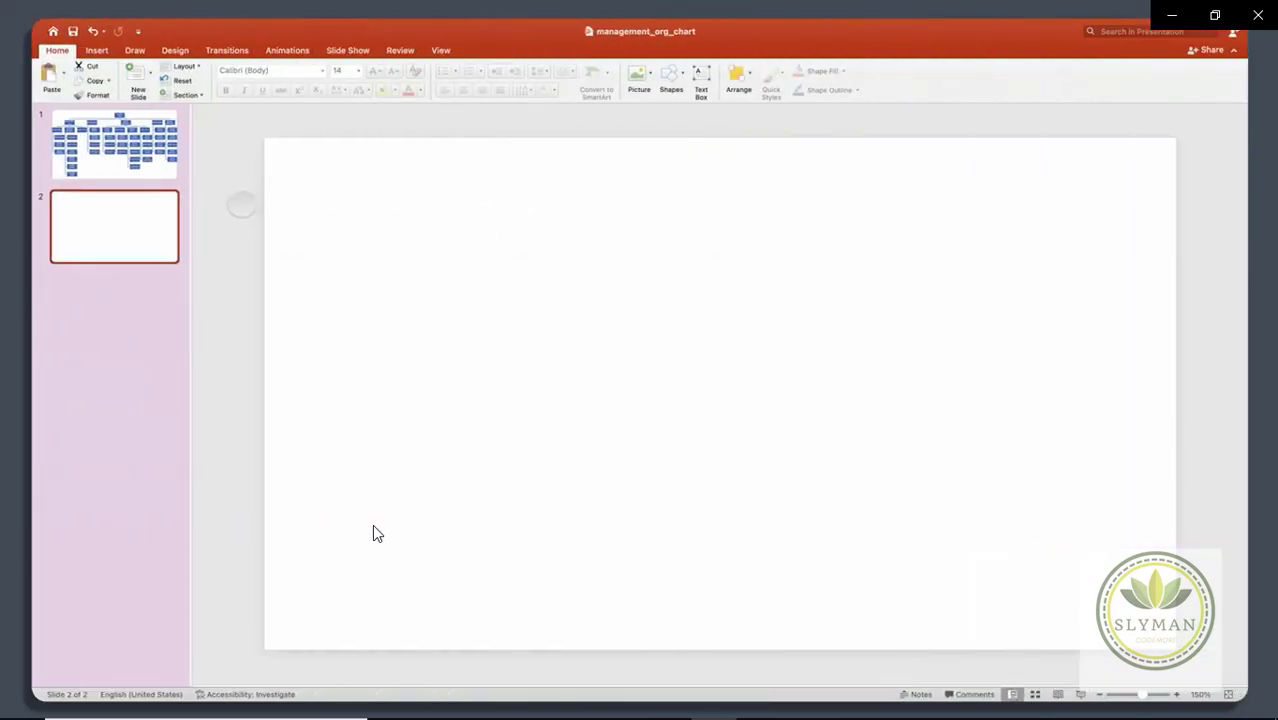
Step: Insert the picture org-chart.png from Downloads onto slide 2
click(96, 50)
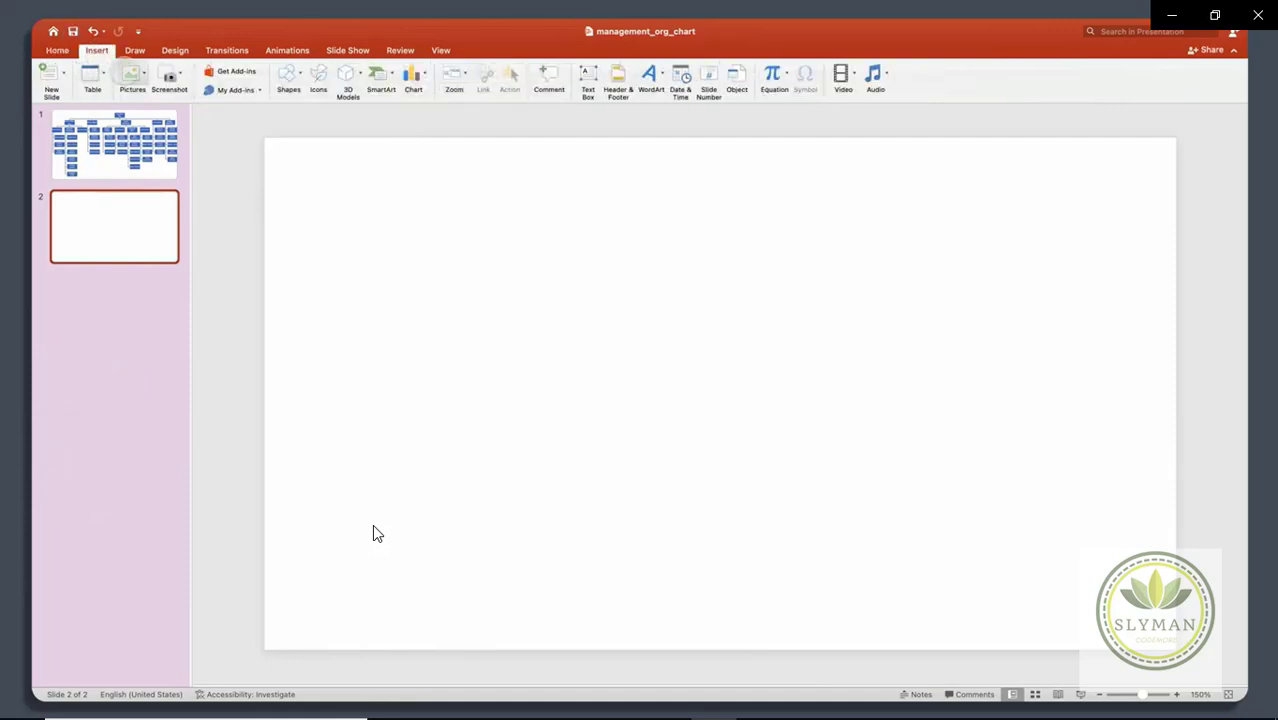
click(132, 76)
click(163, 109)
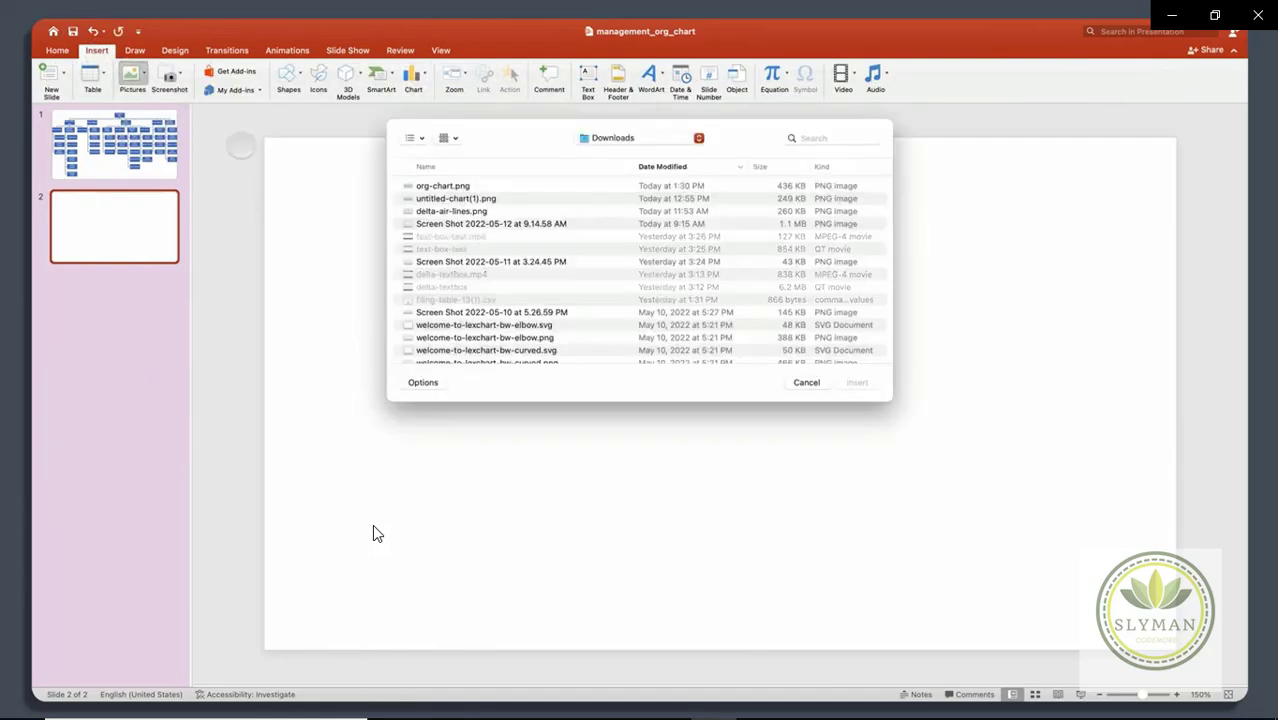
click(445, 185)
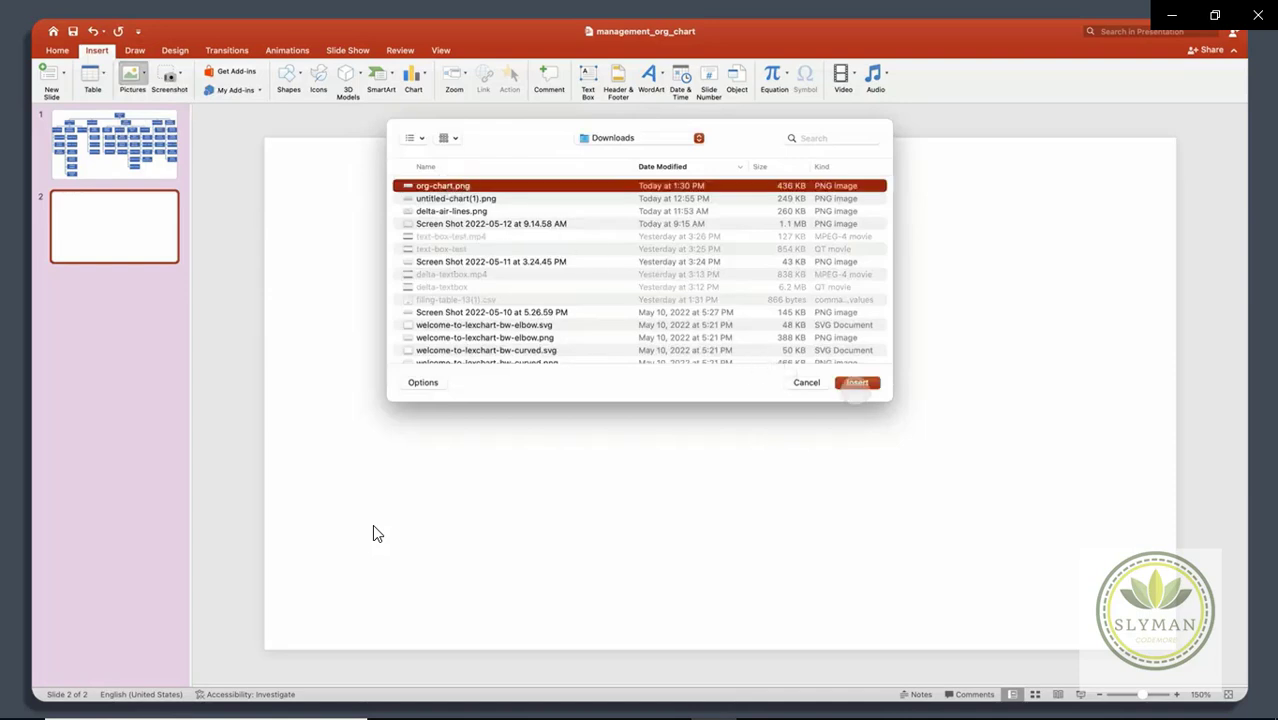
click(857, 383)
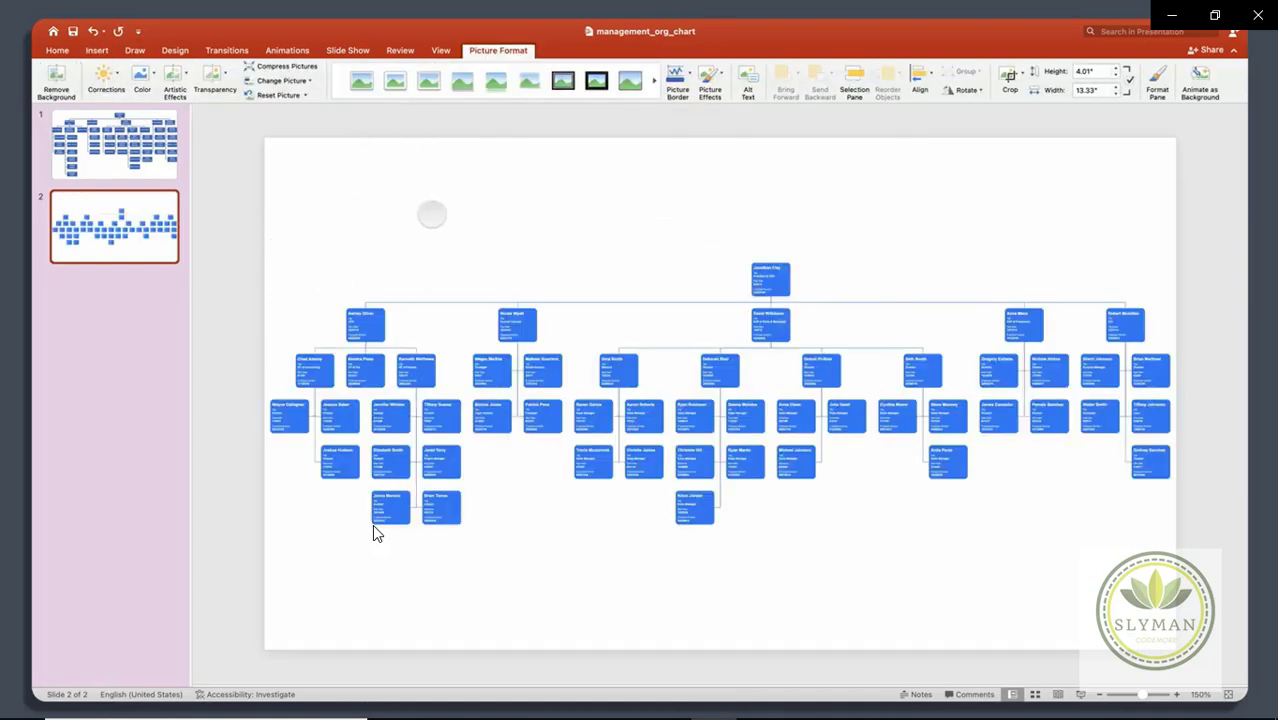
click(432, 214)
click(105, 165)
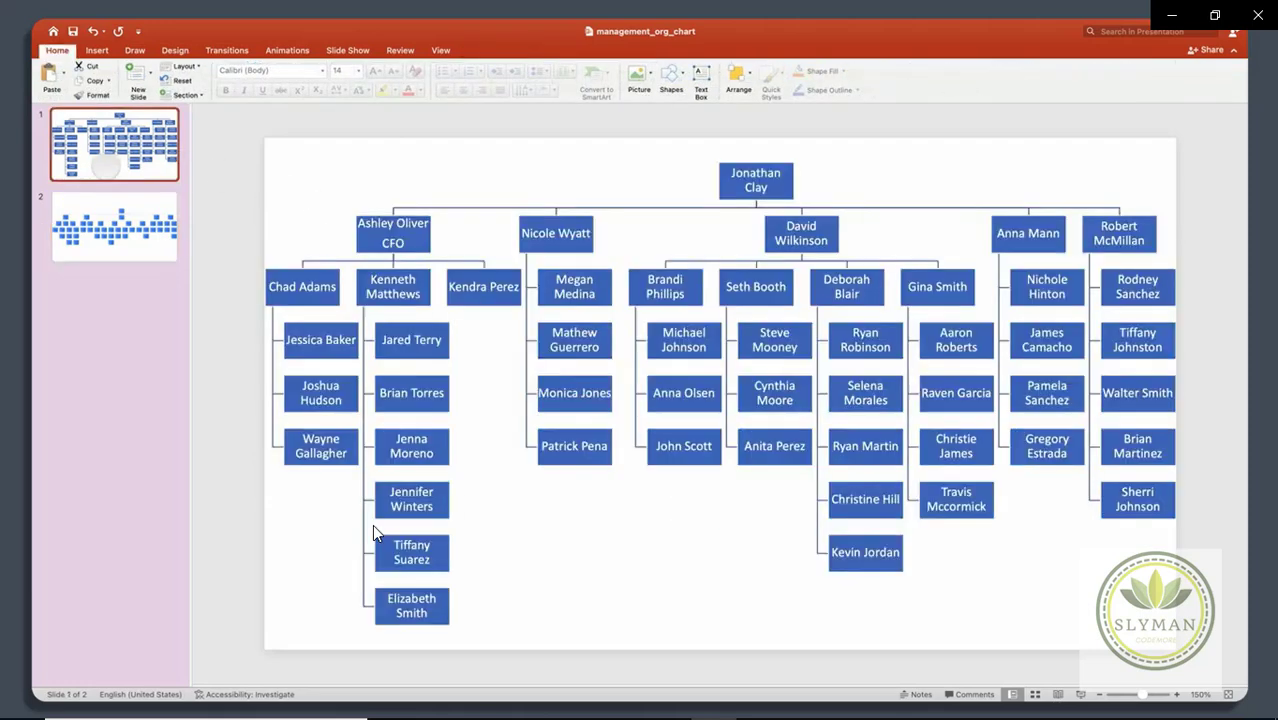
click(107, 207)
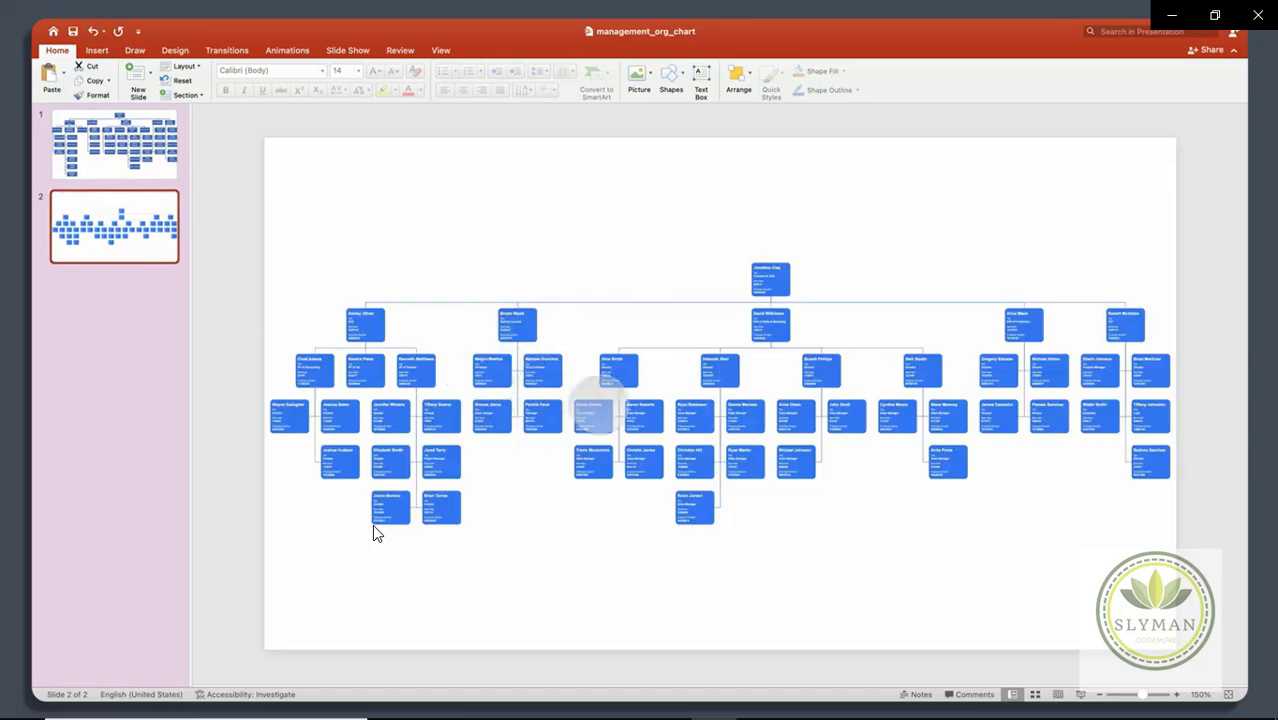
click(598, 230)
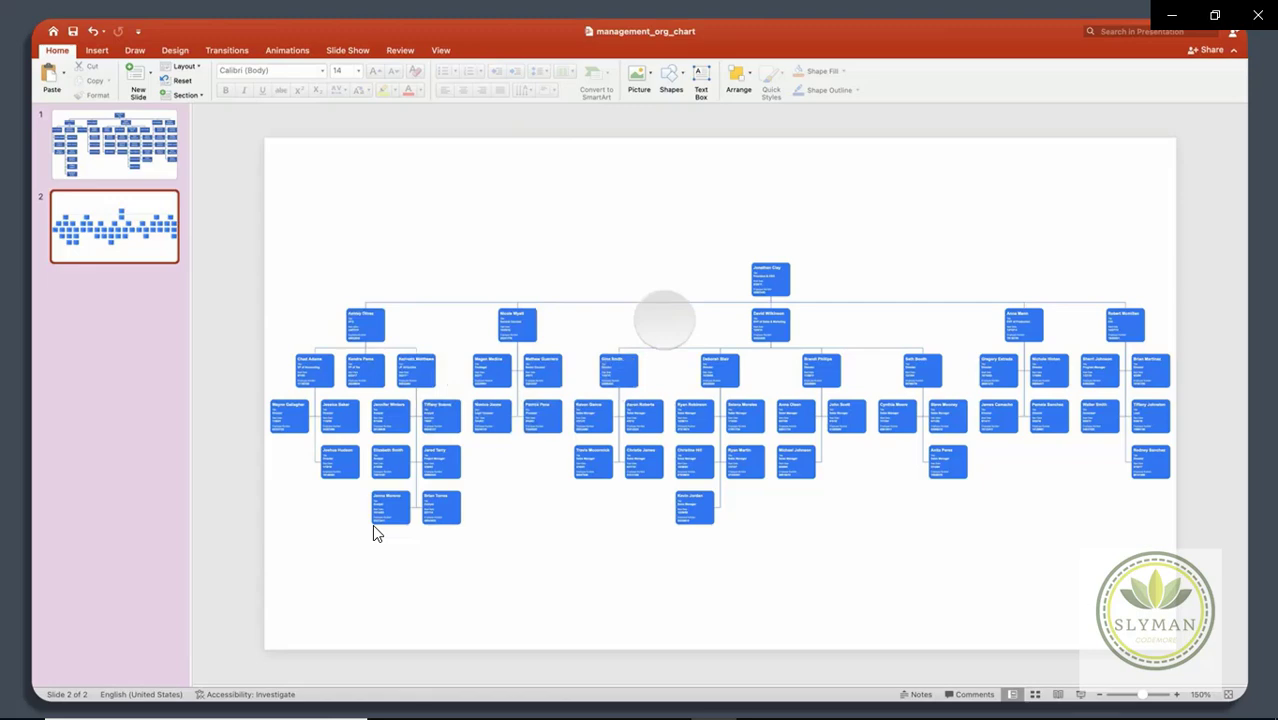
Step: Start a hyperlink on the slide 2 org chart picture, then bring up the LexChart charts list in Firefox
click(664, 320)
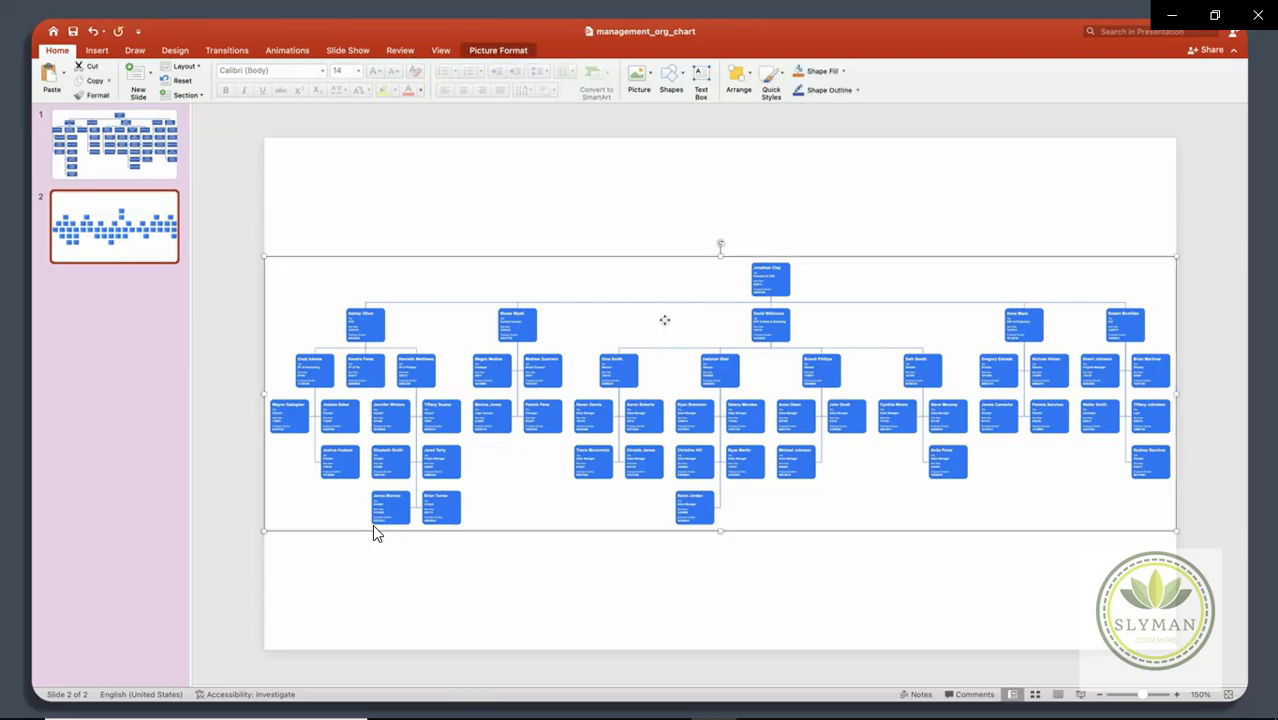
right_click(664, 320)
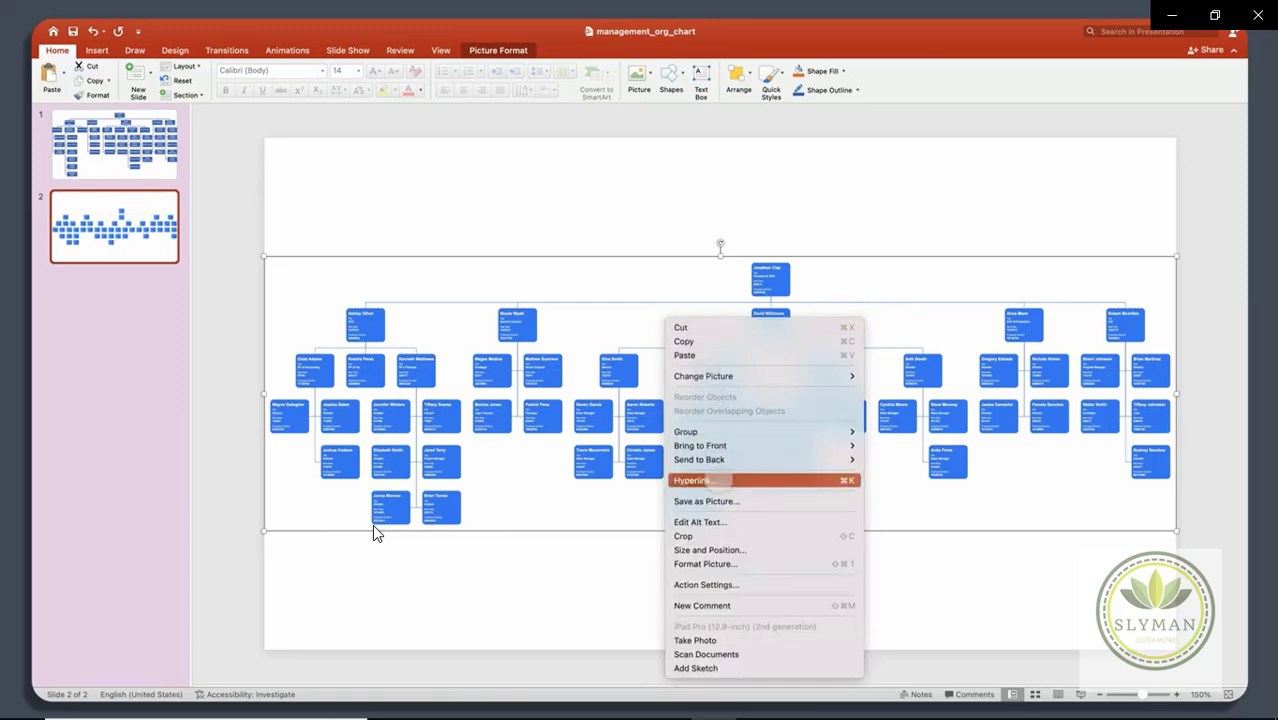
click(727, 480)
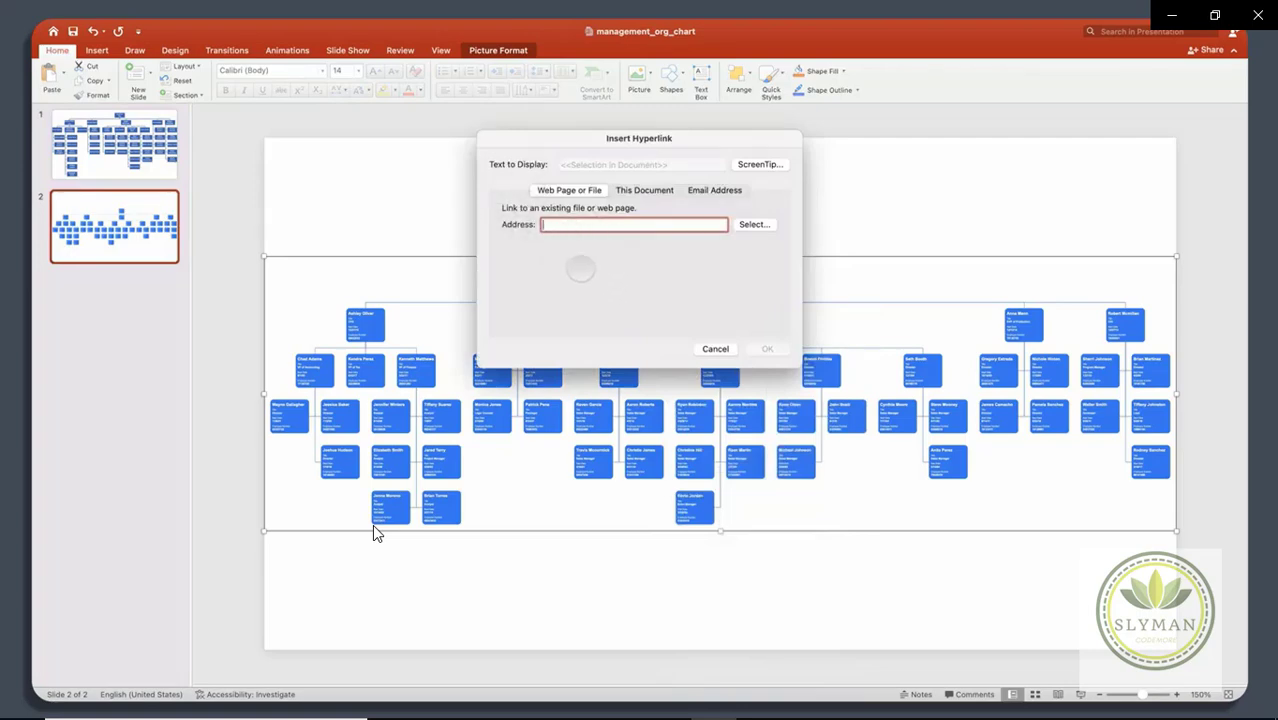
key(super+Tab)
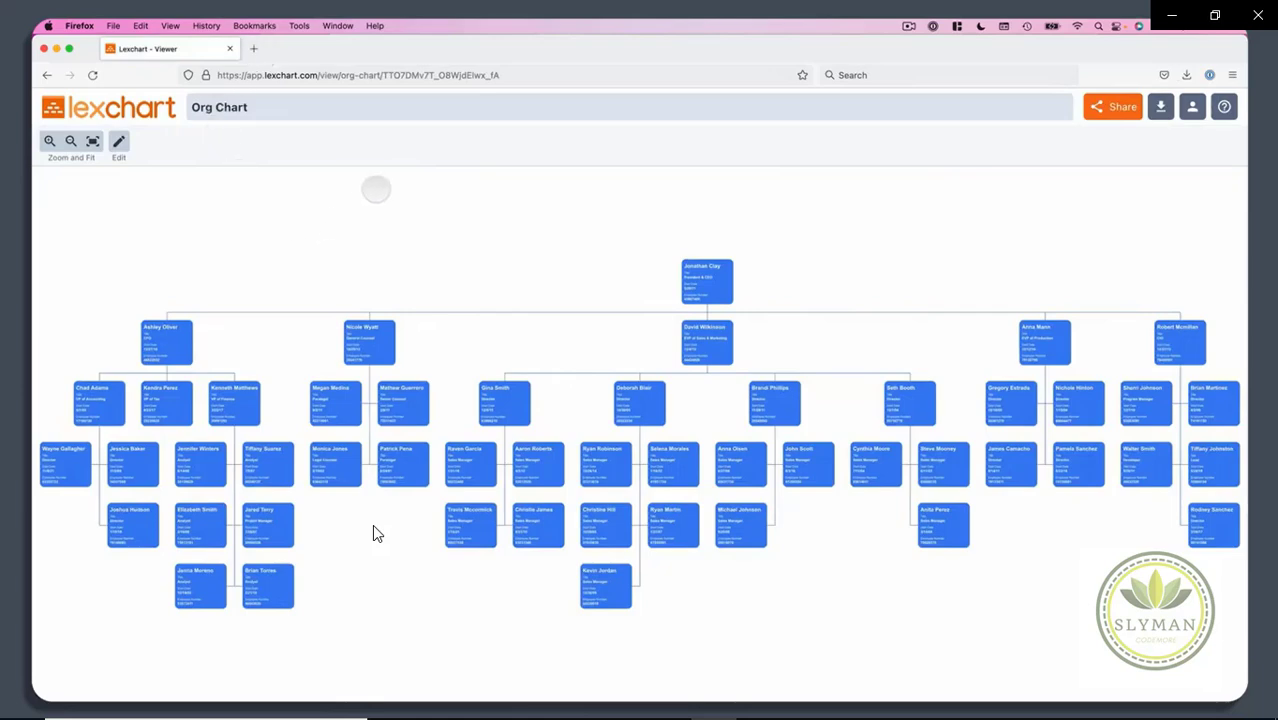
Step: Open LexChart's Org Chart in the chart viewer
click(118, 141)
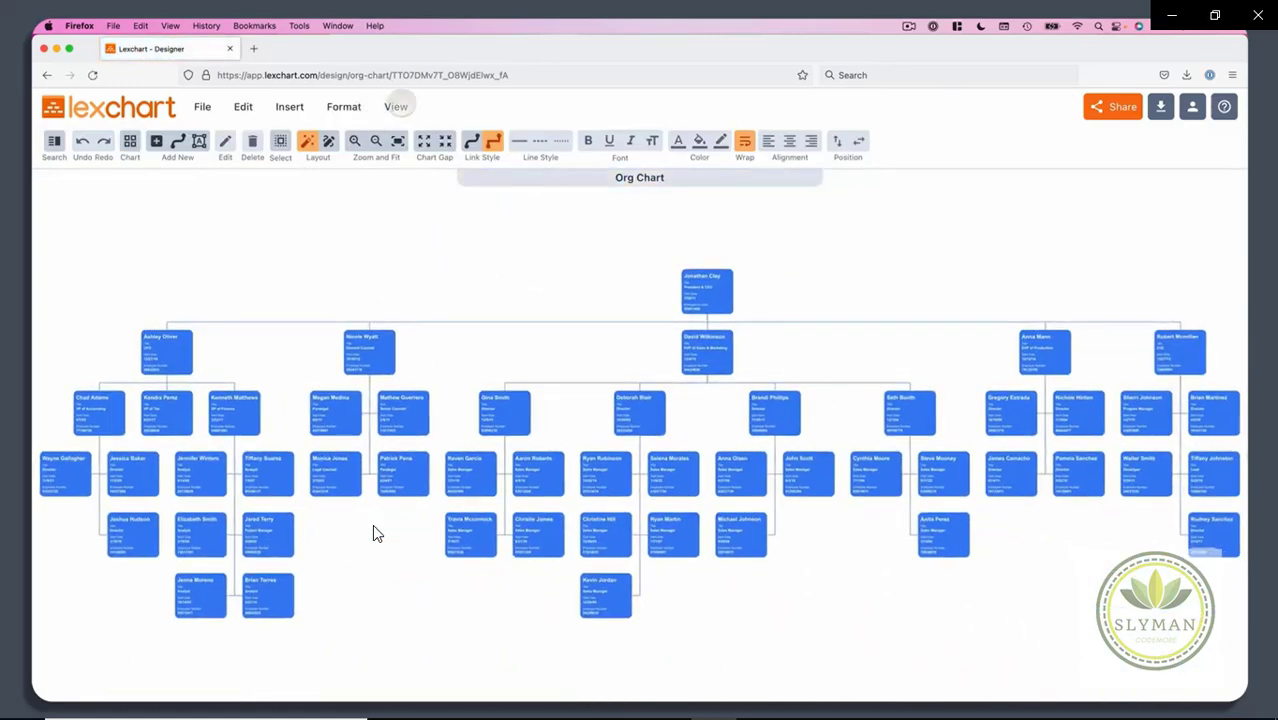
click(396, 106)
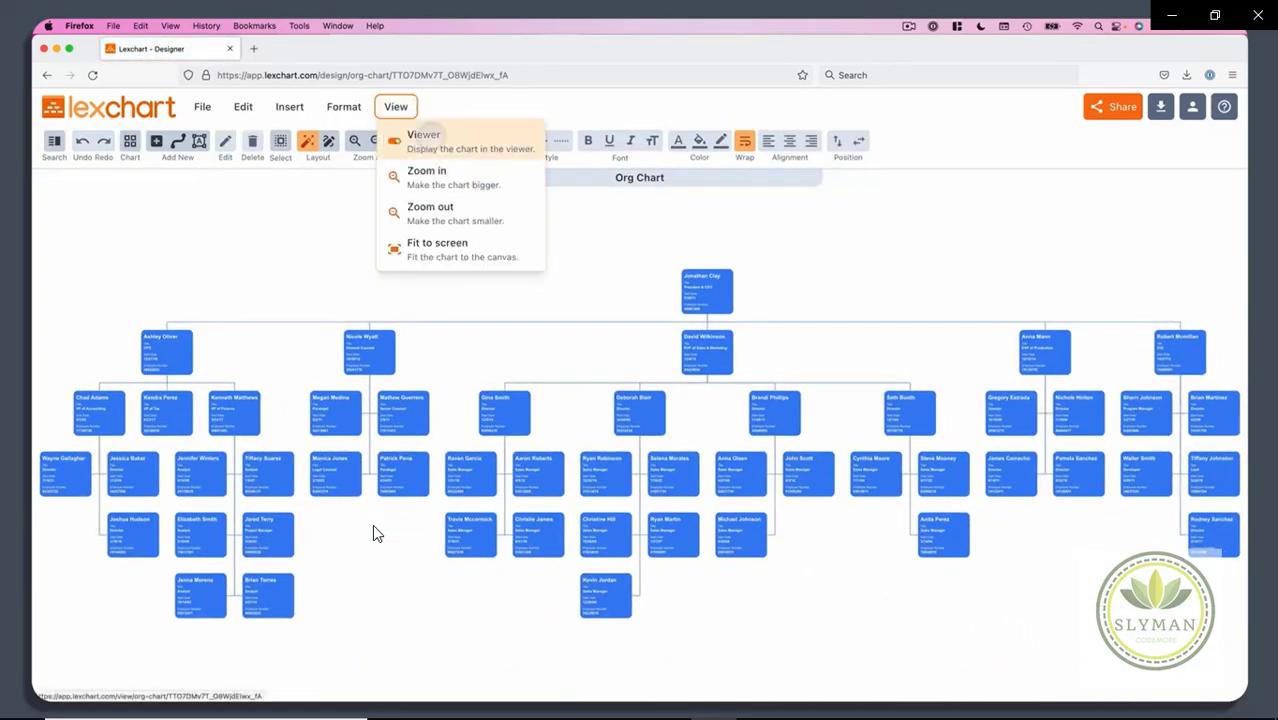
click(423, 140)
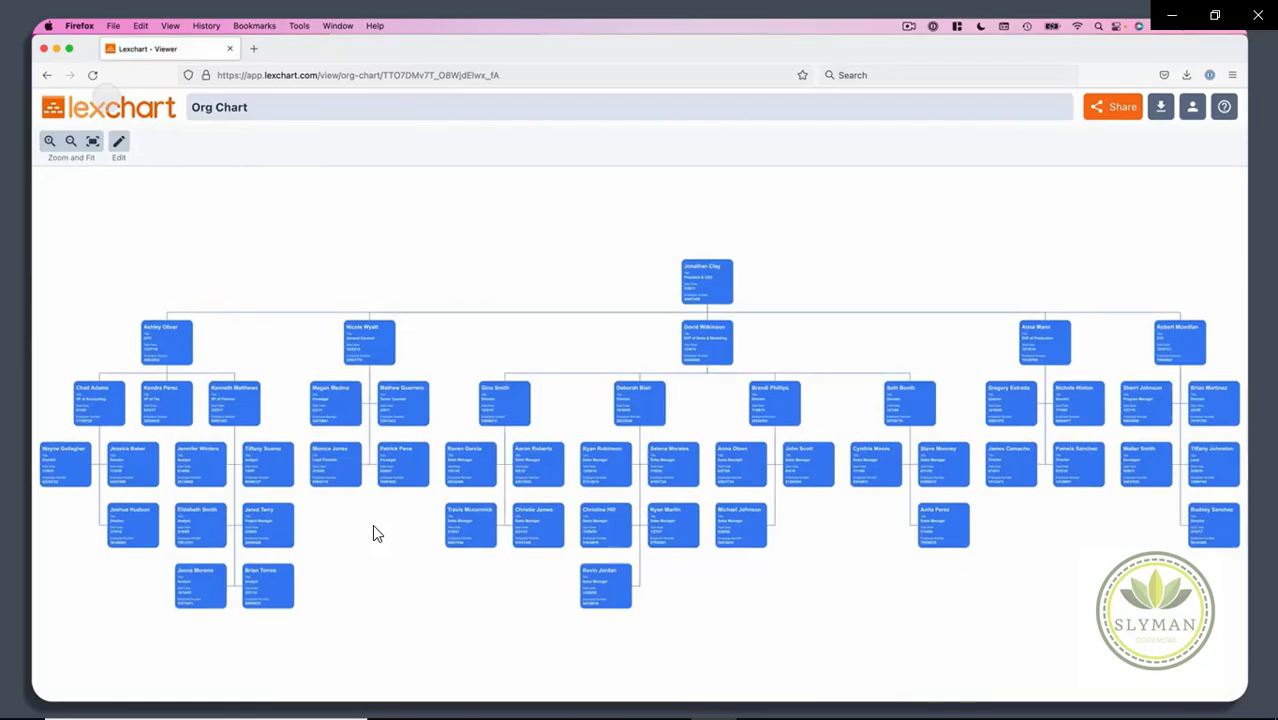
click(108, 108)
click(368, 192)
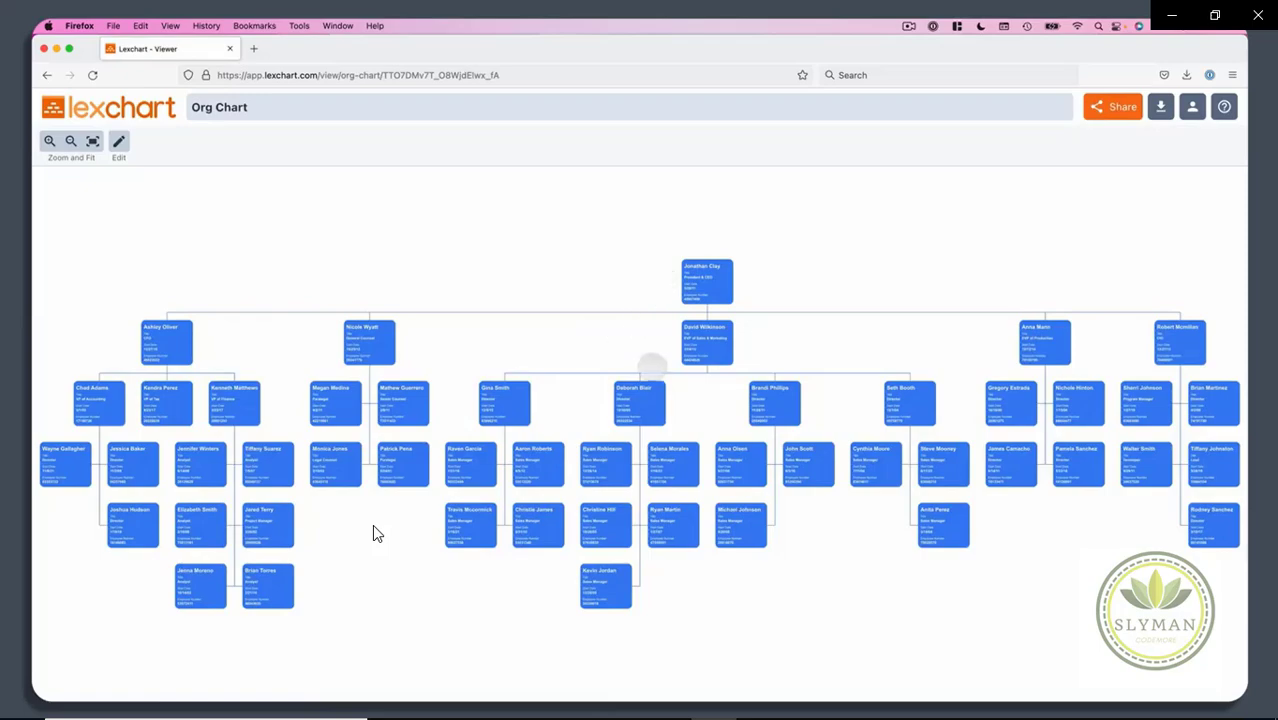
Step: Fit the whole org chart into the viewer and select its web address
scroll(652, 364, up, 5)
scroll(652, 364, down, 3)
scroll(652, 364, down, 5)
drag(662, 340, 921, 271)
scroll(762, 262, up, 1)
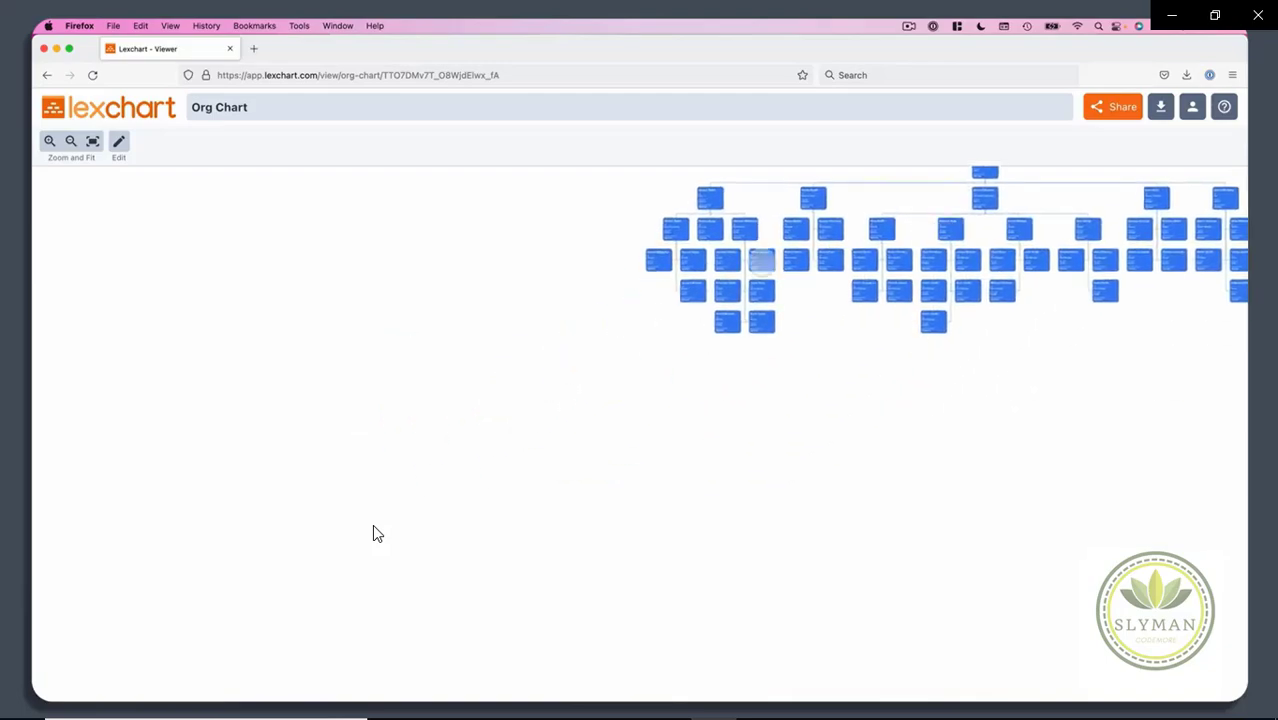
scroll(762, 262, up, 8)
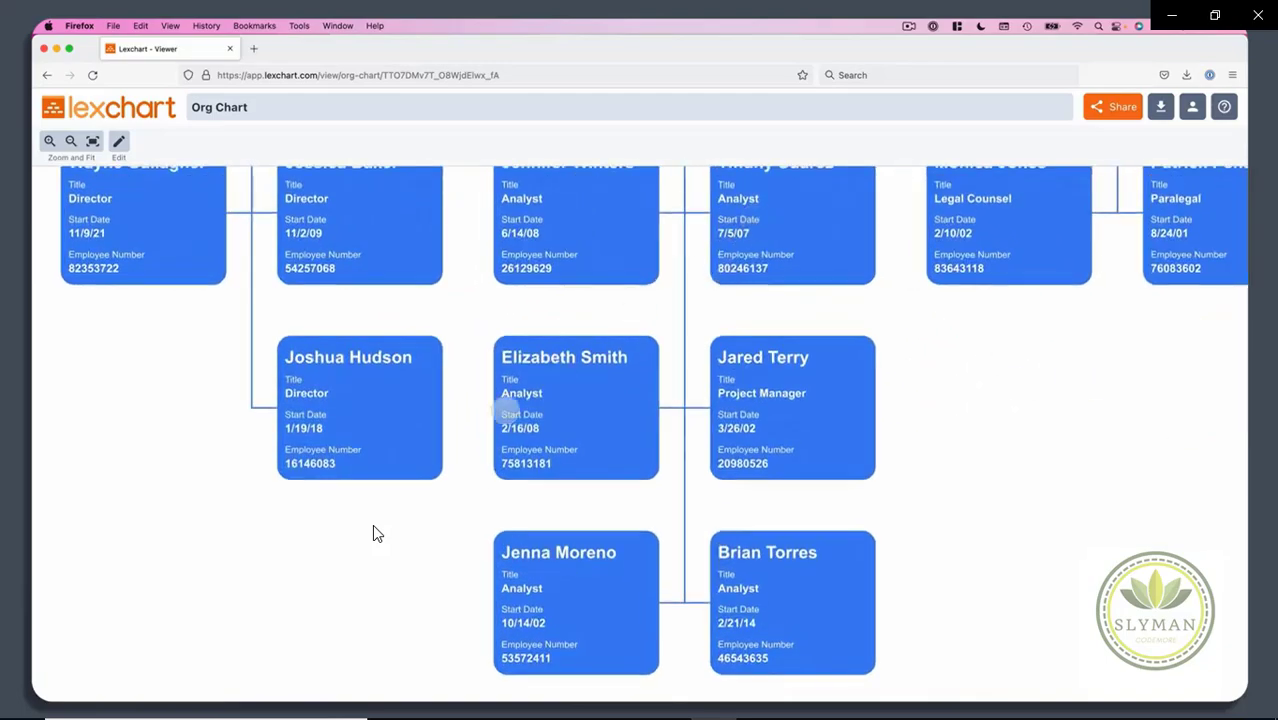
scroll(373, 534, down, 6)
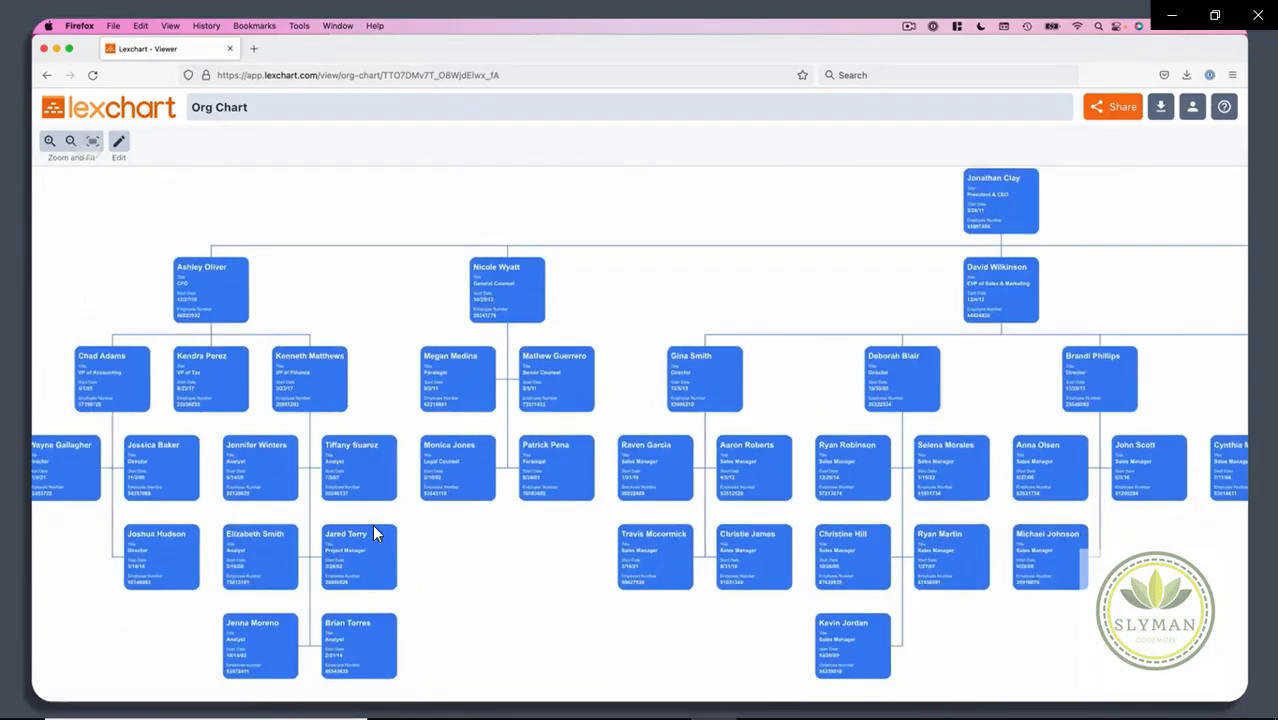
click(93, 141)
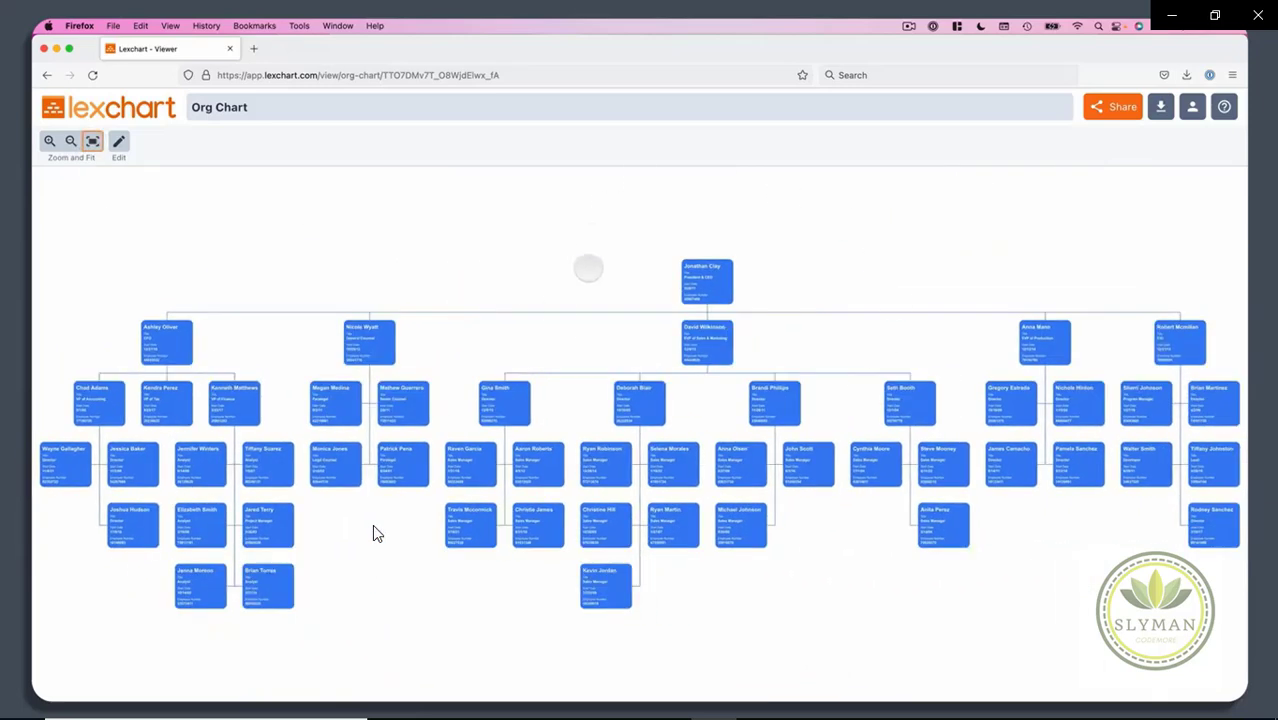
click(522, 75)
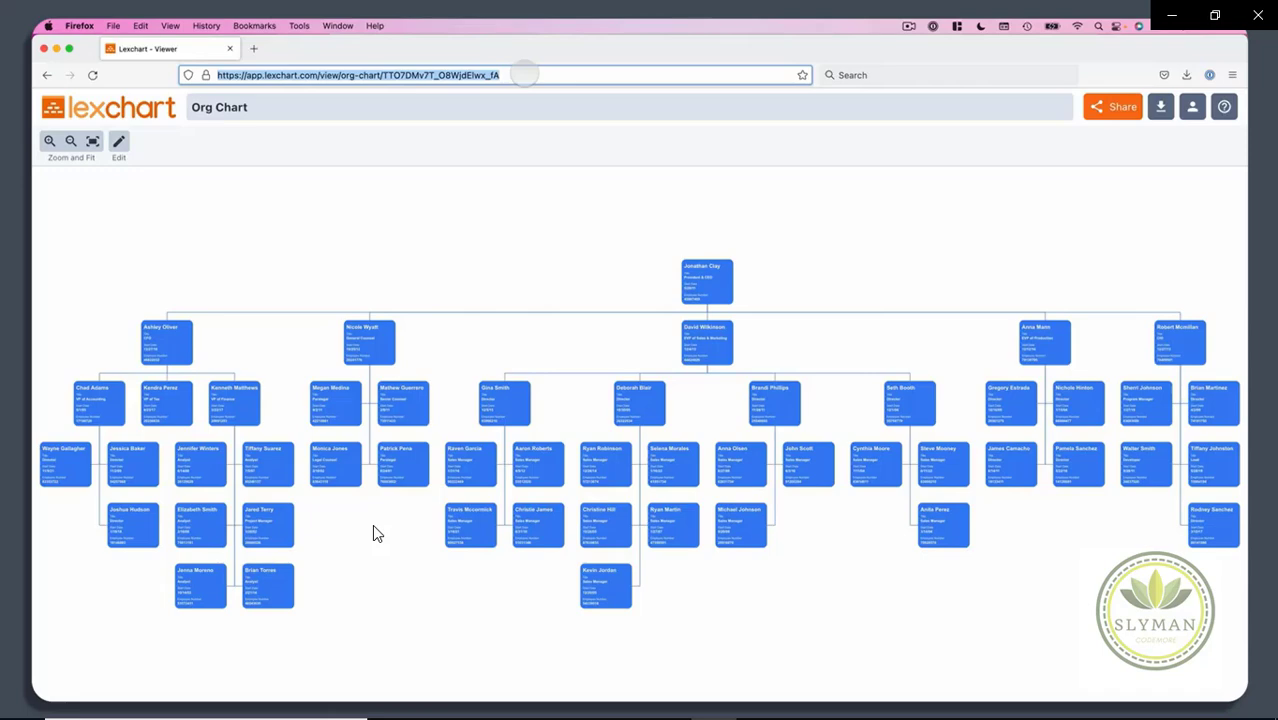
Step: Paste the LexChart viewer address as the picture's hyperlink, confirm it, and deselect the picture
key(ctrl+Right)
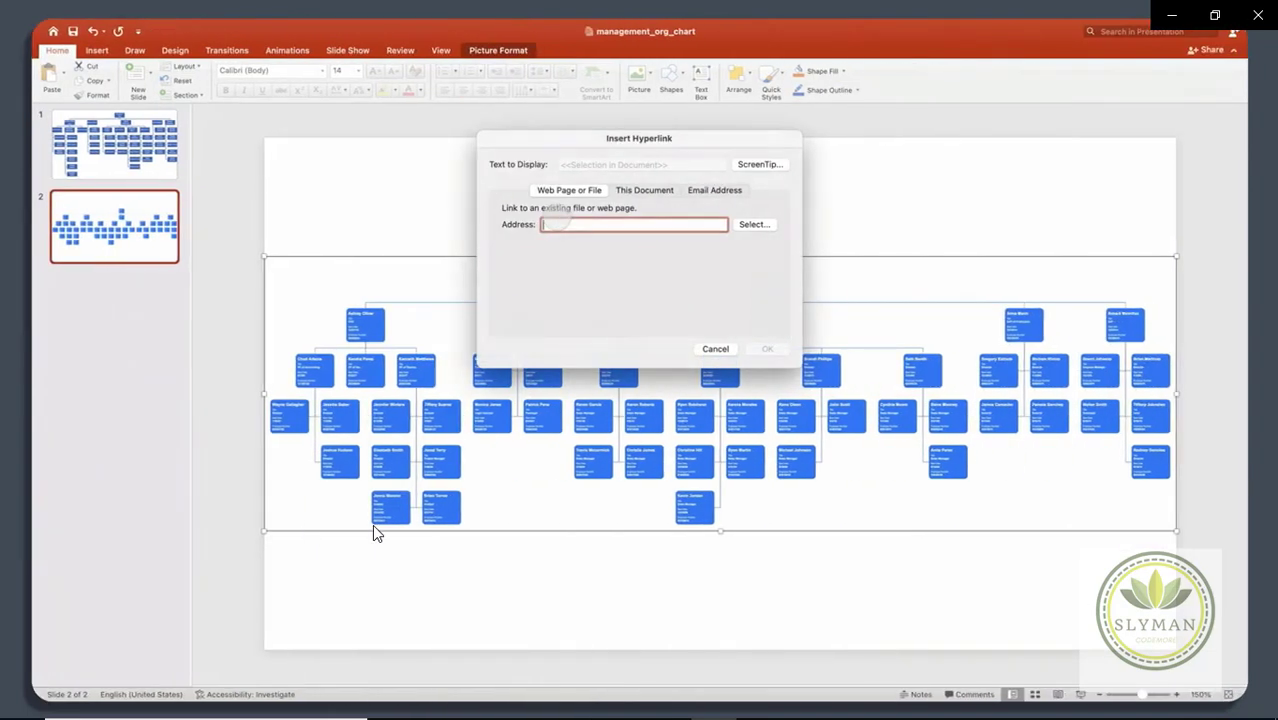
key(ctrl+v)
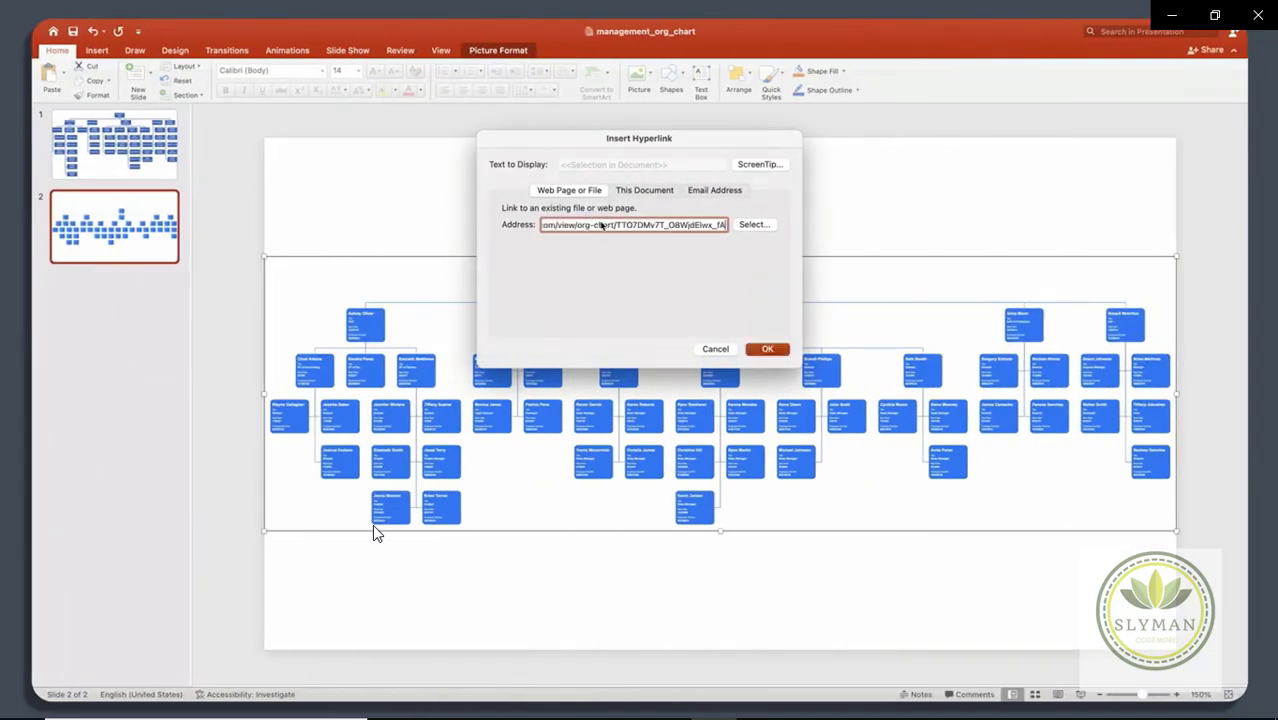
click(767, 348)
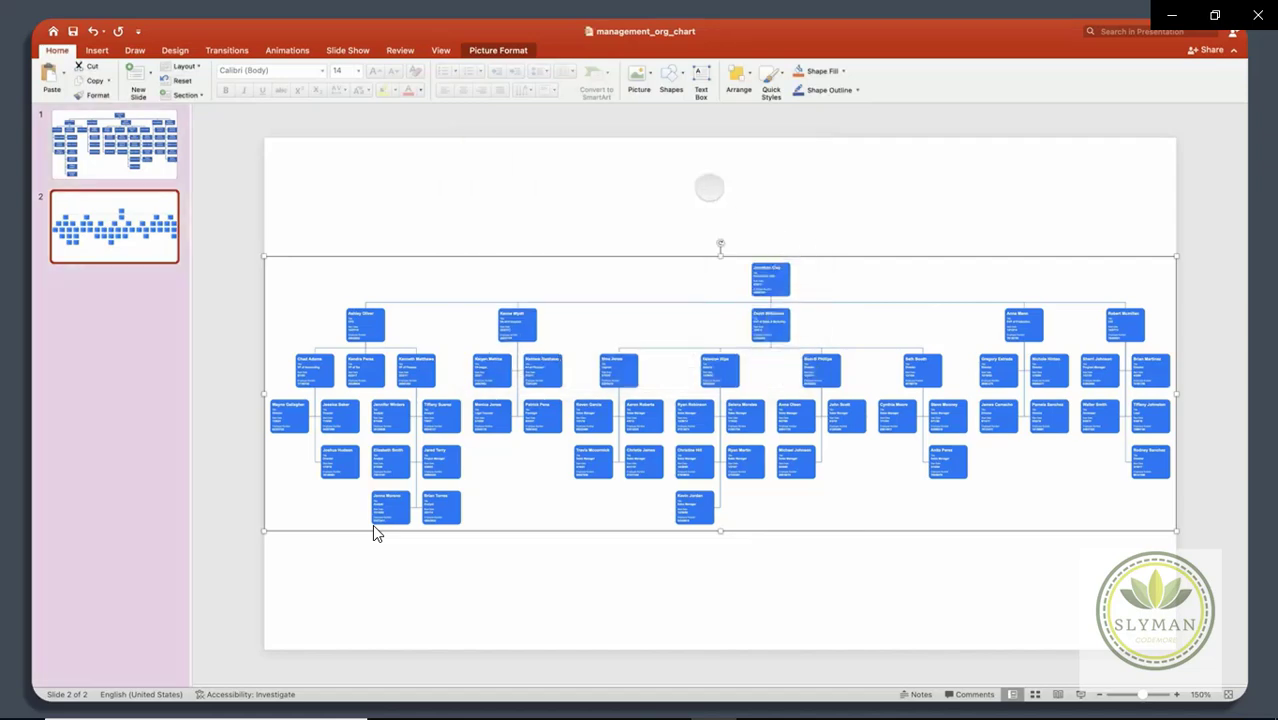
click(587, 155)
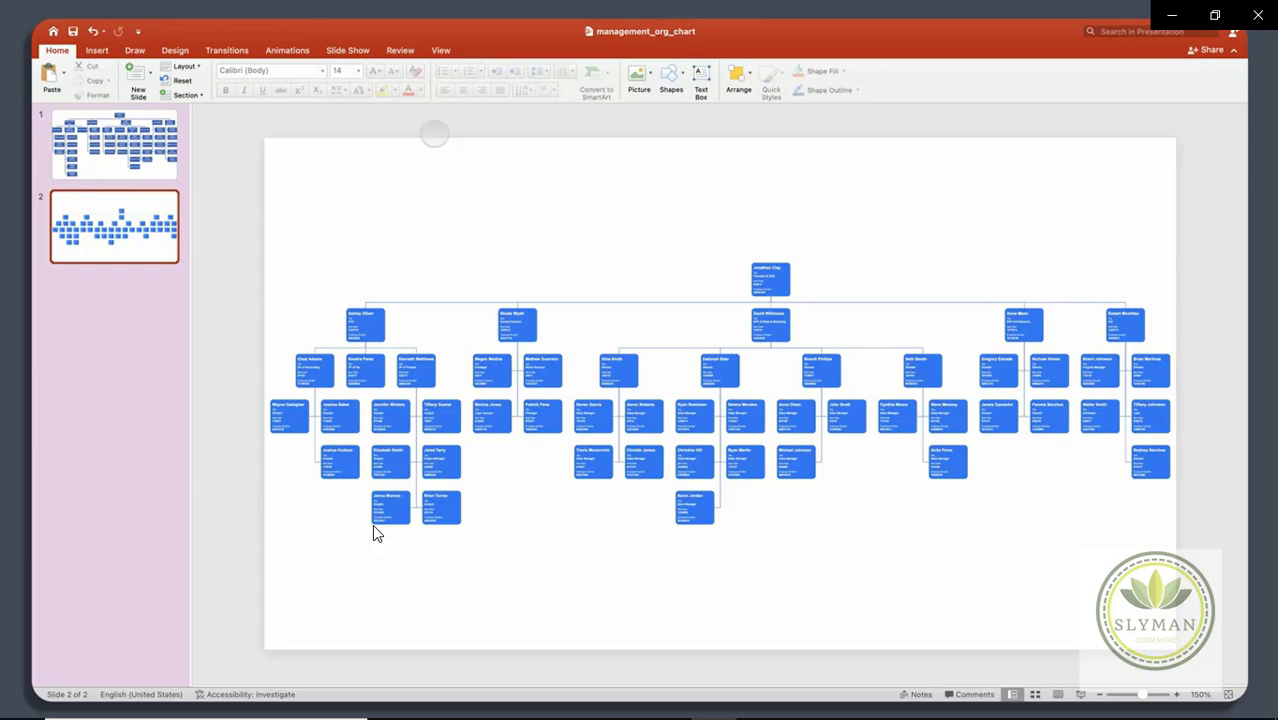
Step: Return the LexChart tab to the Charts list and bring the management_org_chart deck back up
key(super+Tab)
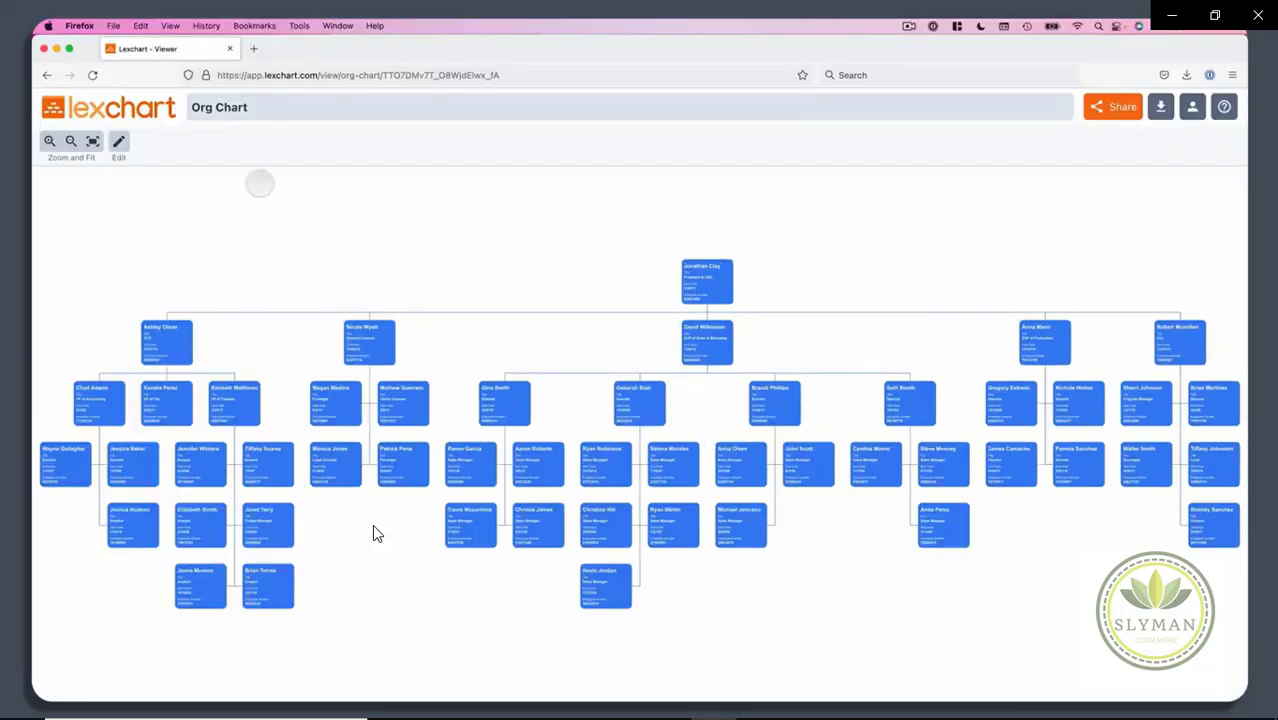
click(125, 108)
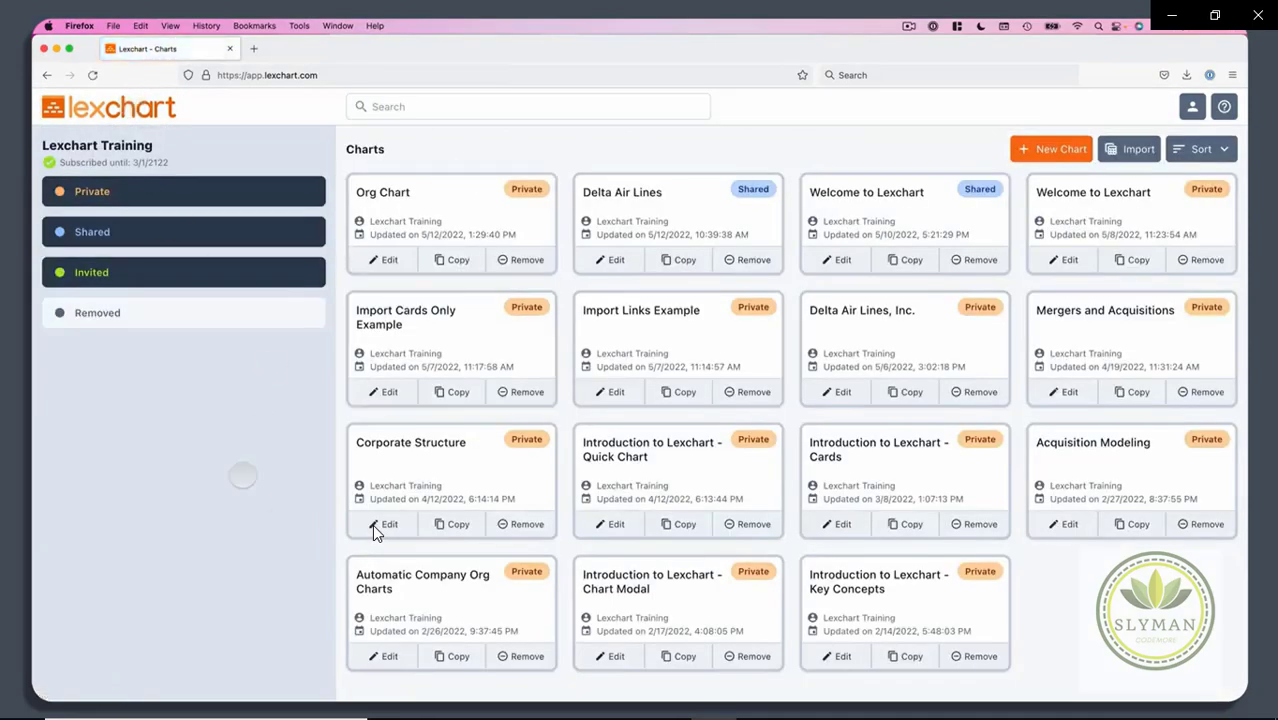
key(super+Tab)
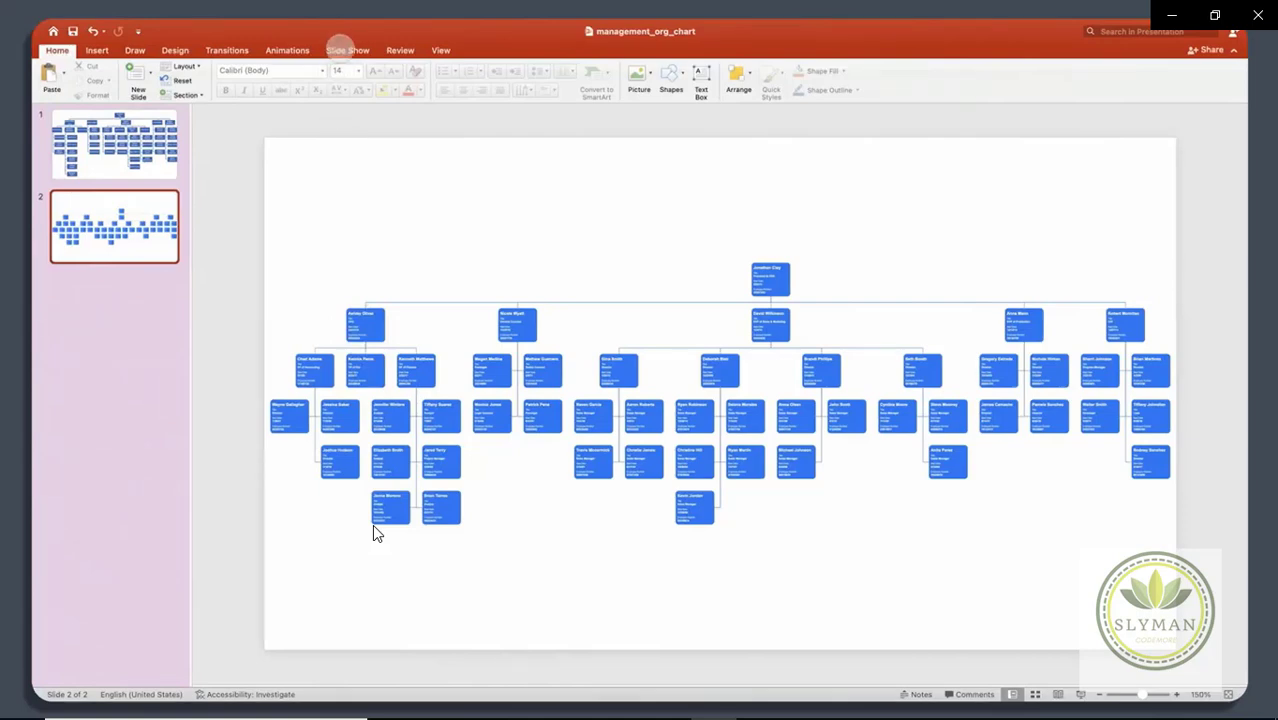
Step: Play the slide show starting from slide 2
click(346, 50)
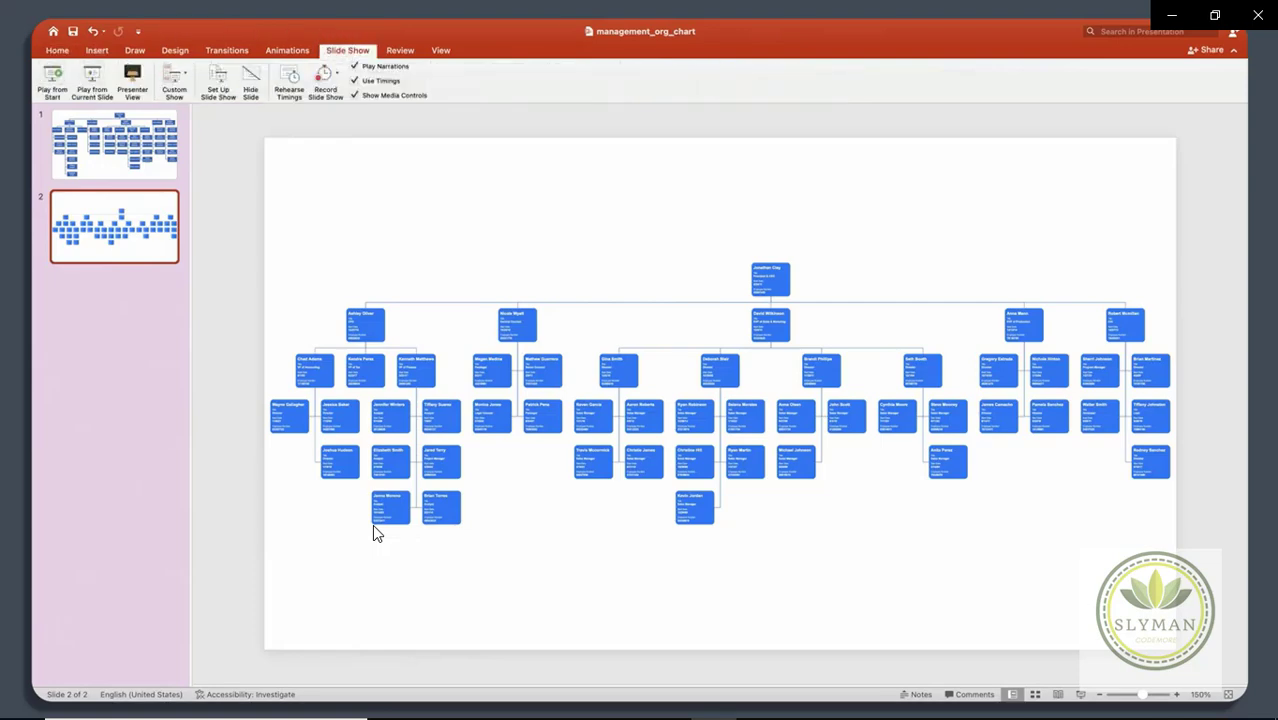
click(92, 80)
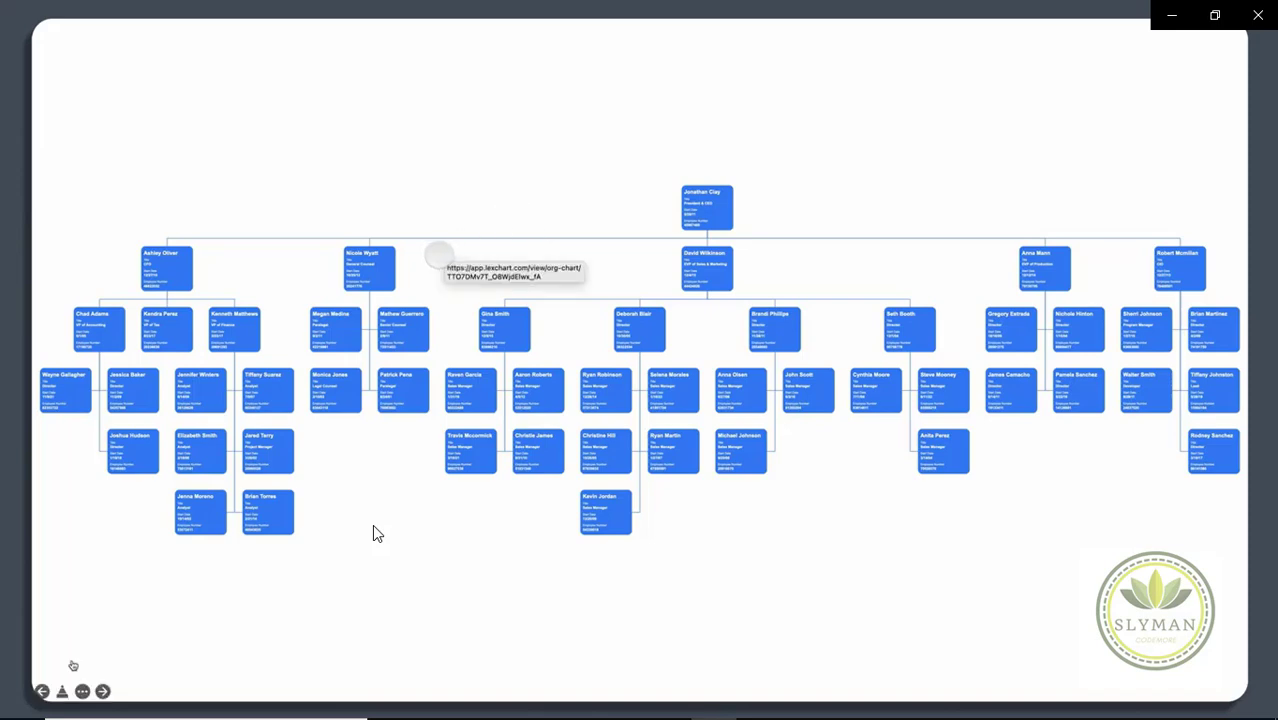
Step: Follow the org chart picture's link to the LexChart viewer and zoom into the right-hand branches
click(438, 256)
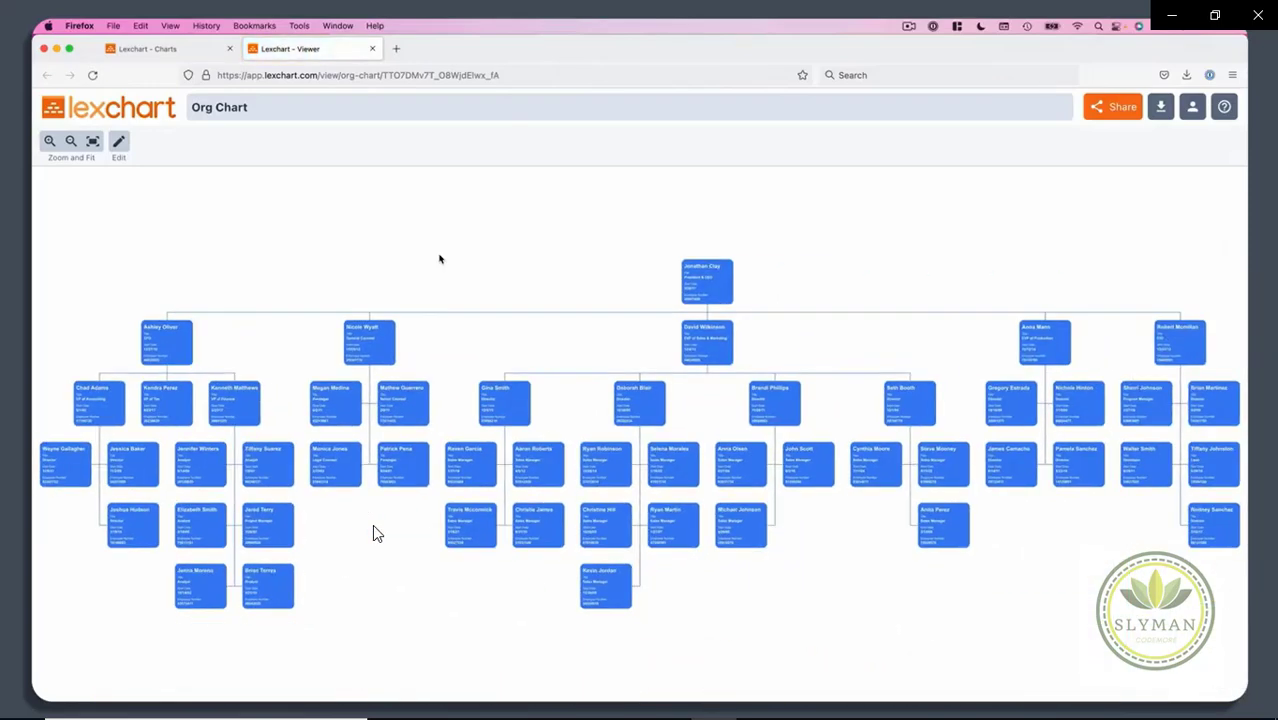
scroll(377, 404, up, 3)
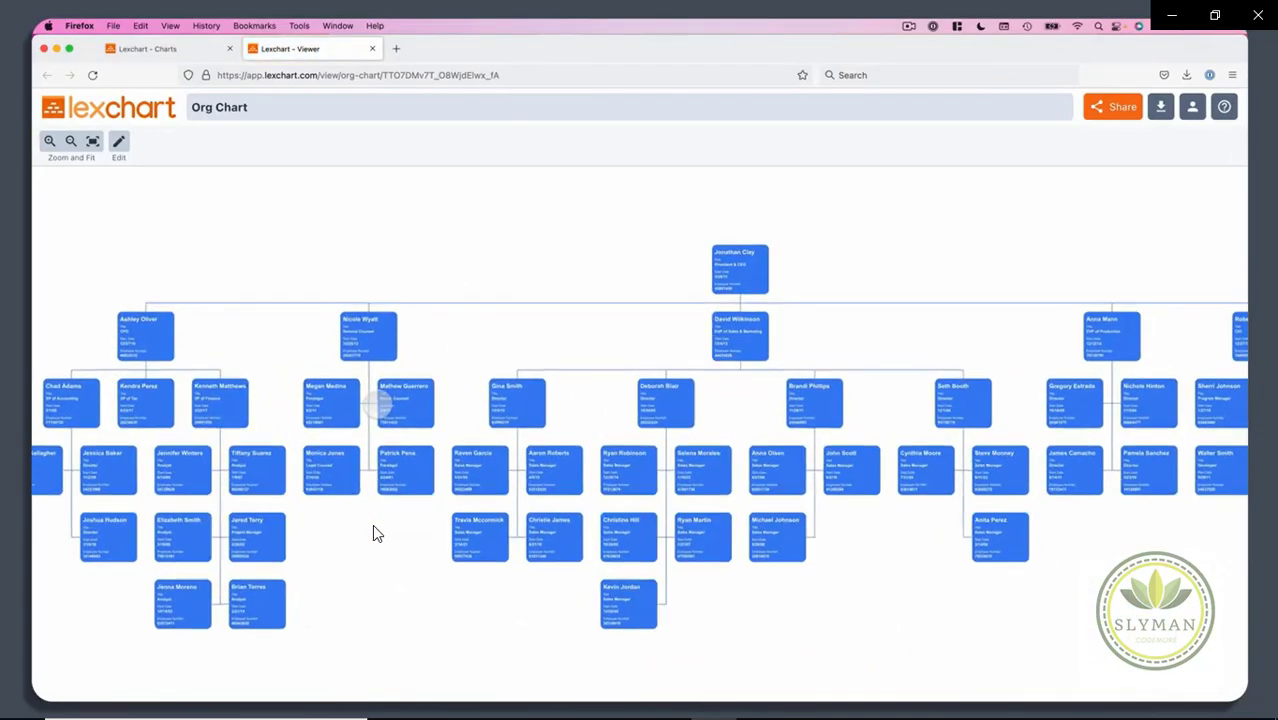
scroll(372, 400, up, 4)
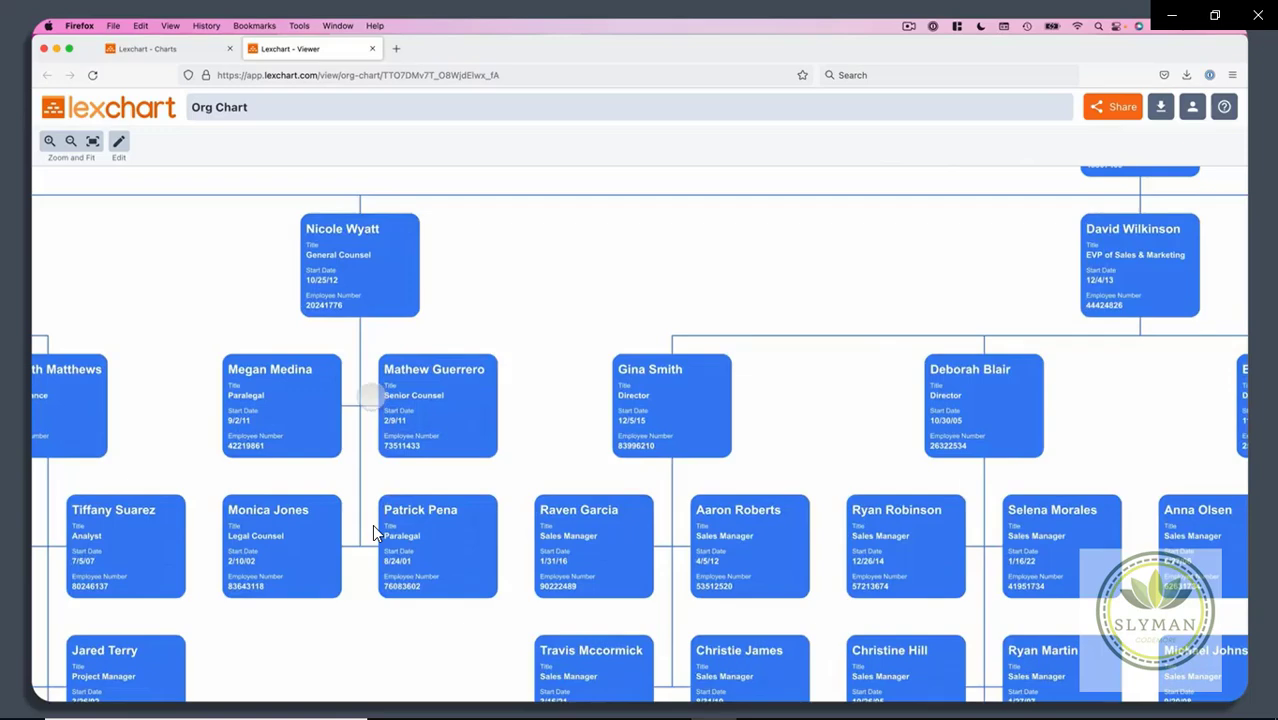
drag(1094, 407, 179, 297)
drag(772, 283, 472, 347)
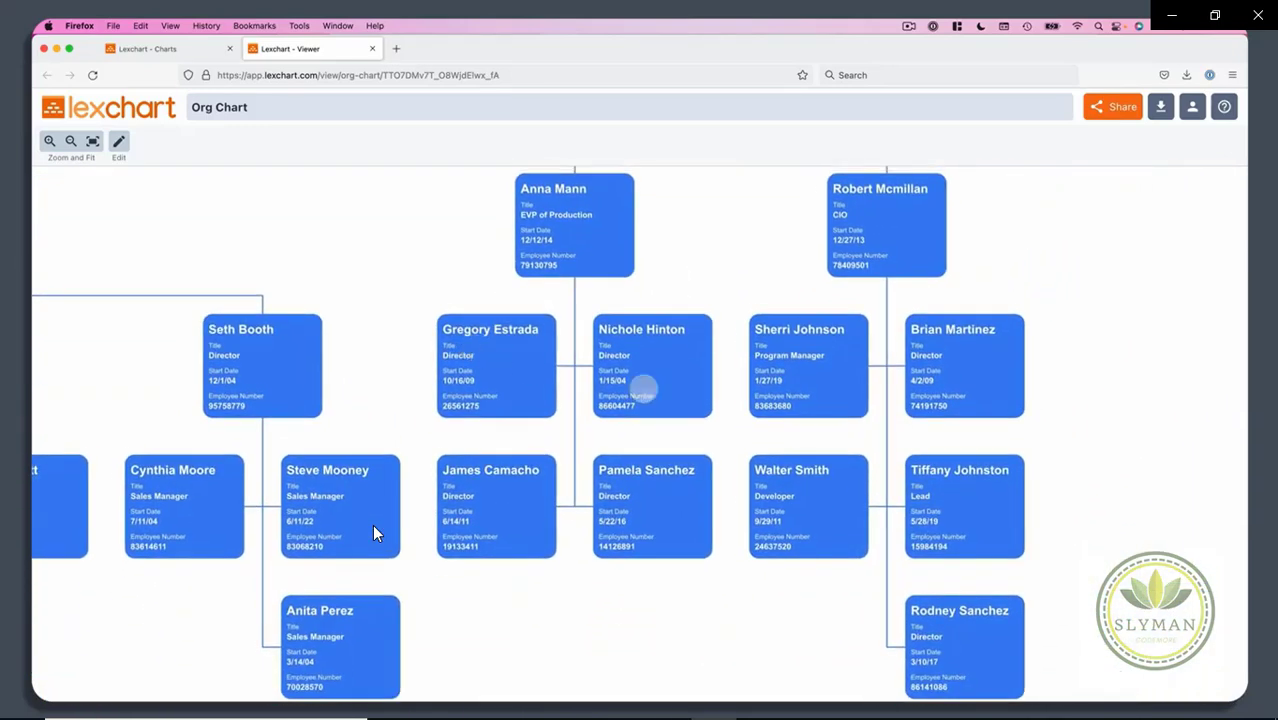
Step: Pan across the chart's other branches, then return to the running slide show
scroll(643, 390, down, 3)
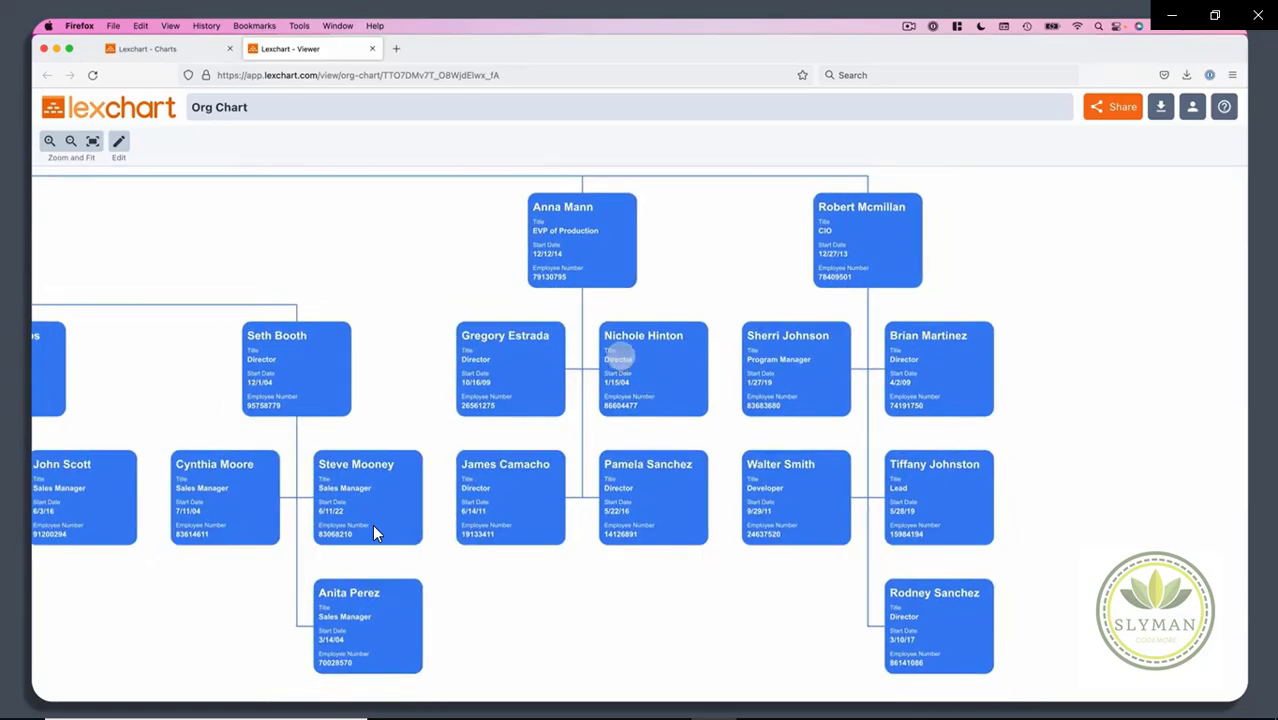
drag(308, 320, 912, 381)
scroll(616, 399, down, 5)
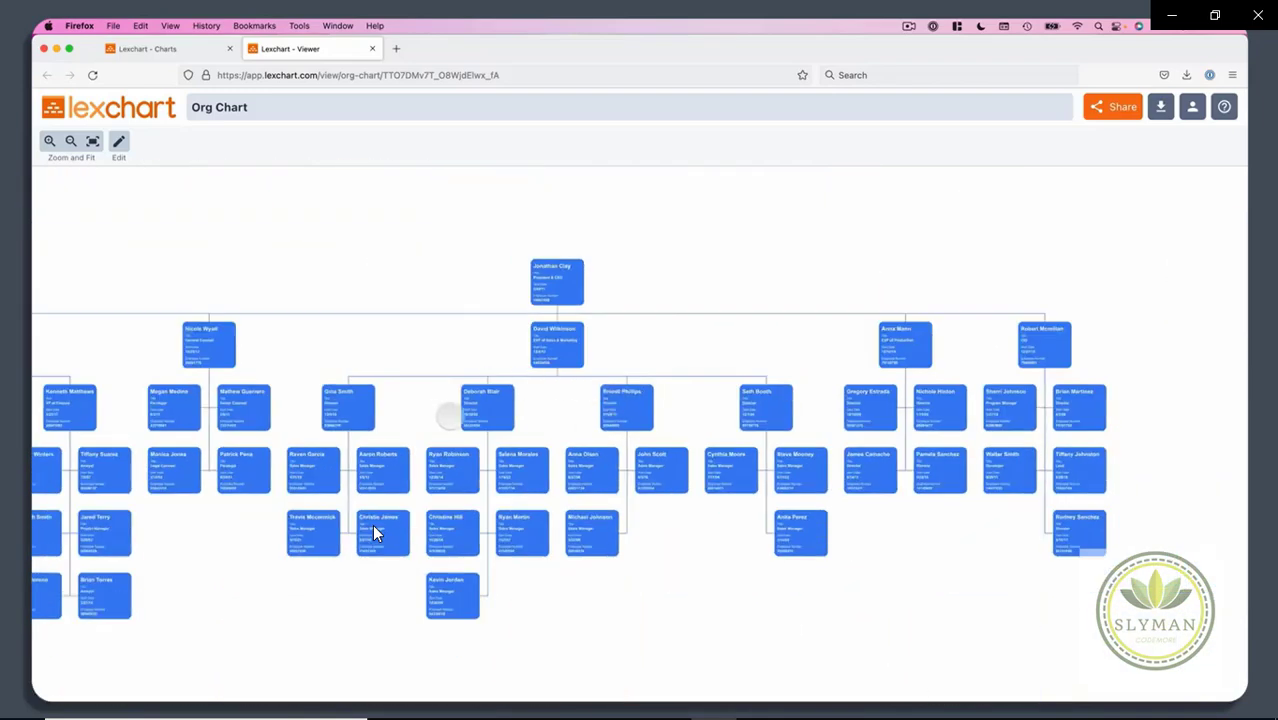
drag(487, 405, 917, 345)
scroll(455, 405, up, 5)
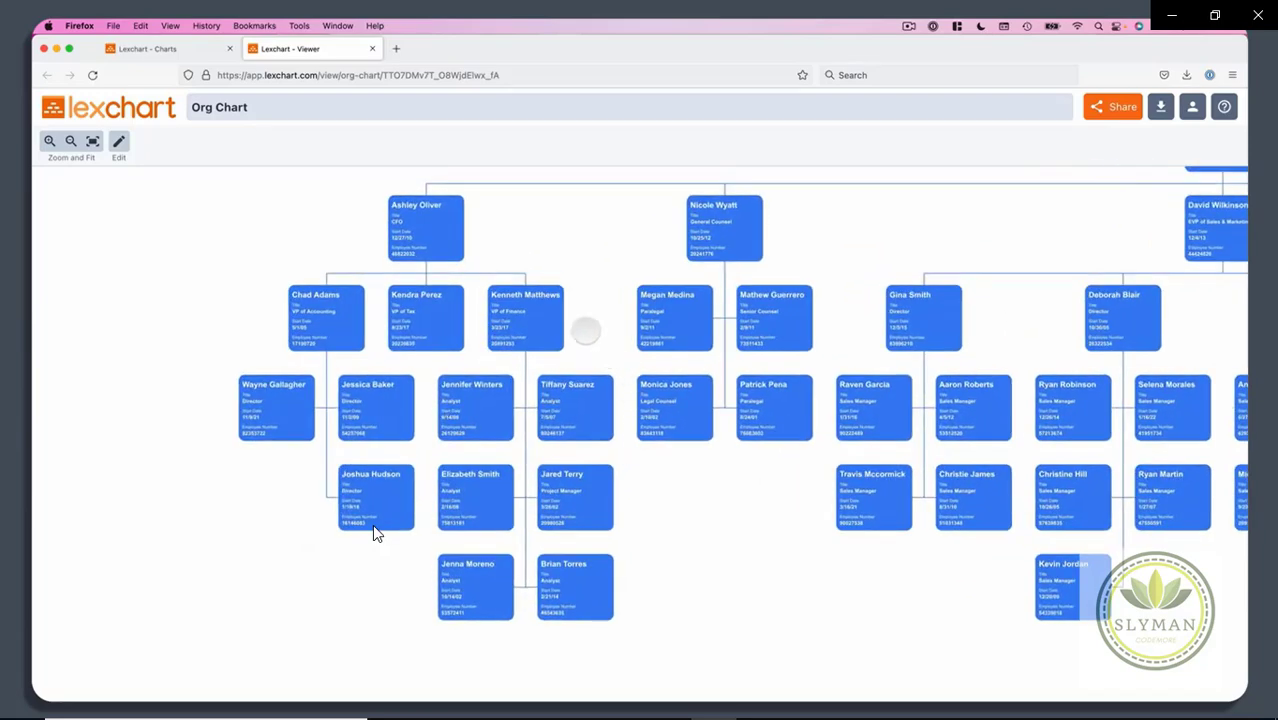
key(ctrl+super+f)
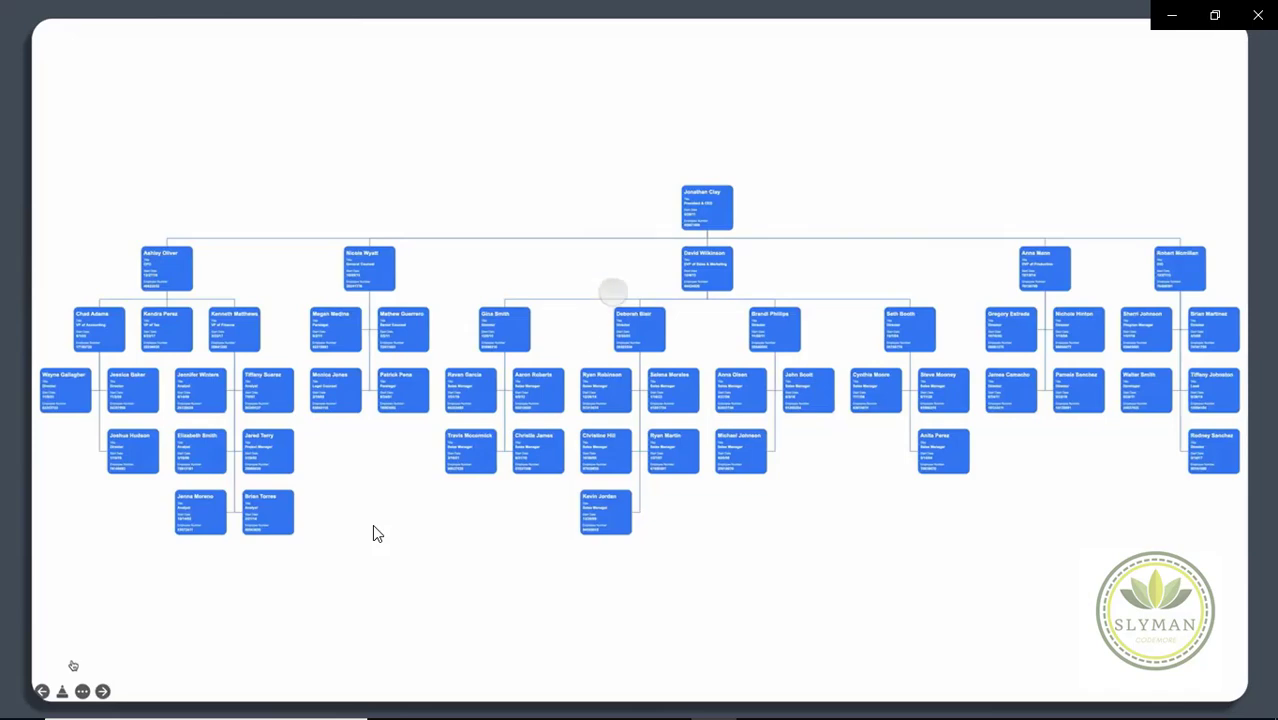
Step: End the slide show and view slide 1's SmartArt chart, then slide 2's LexChart image
key(Escape)
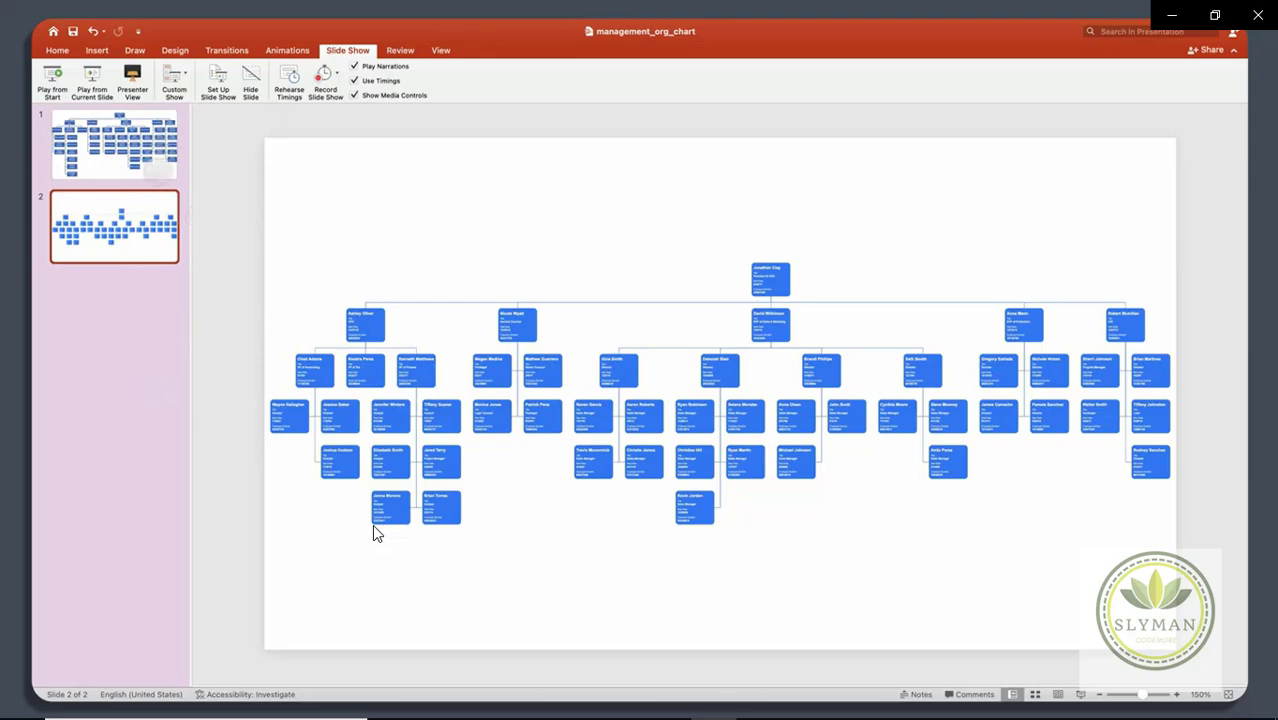
click(158, 170)
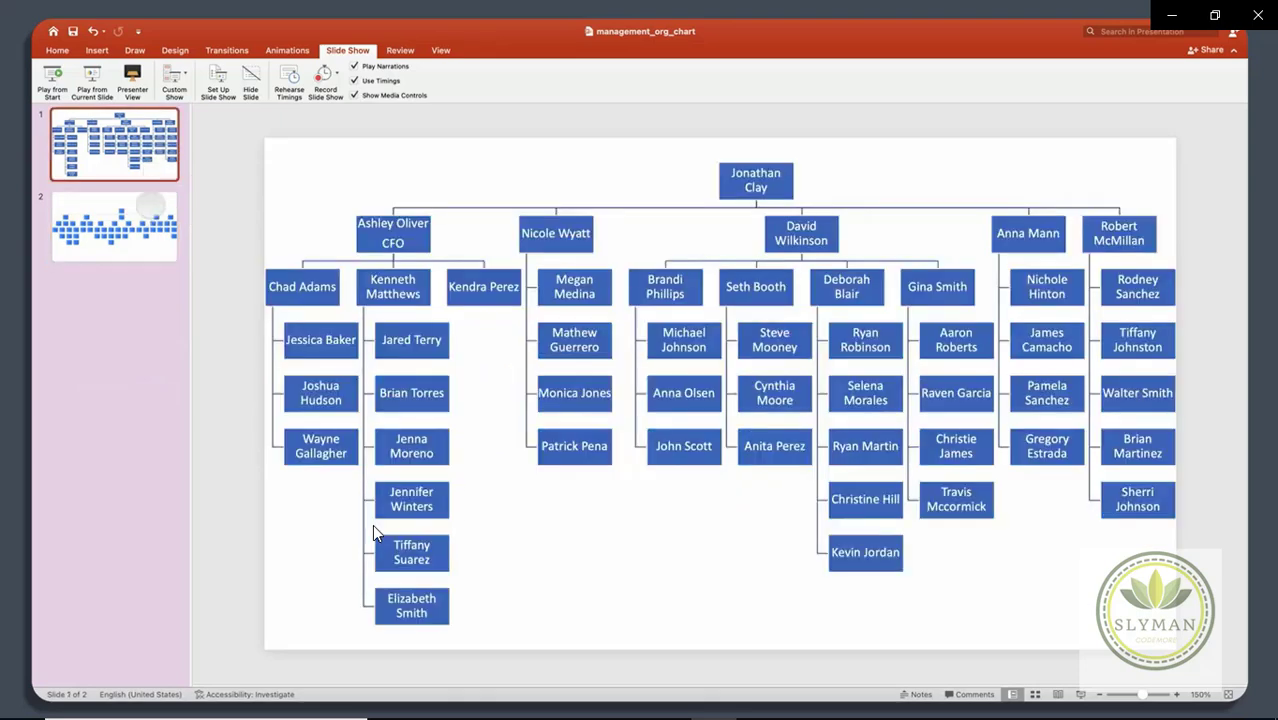
click(148, 202)
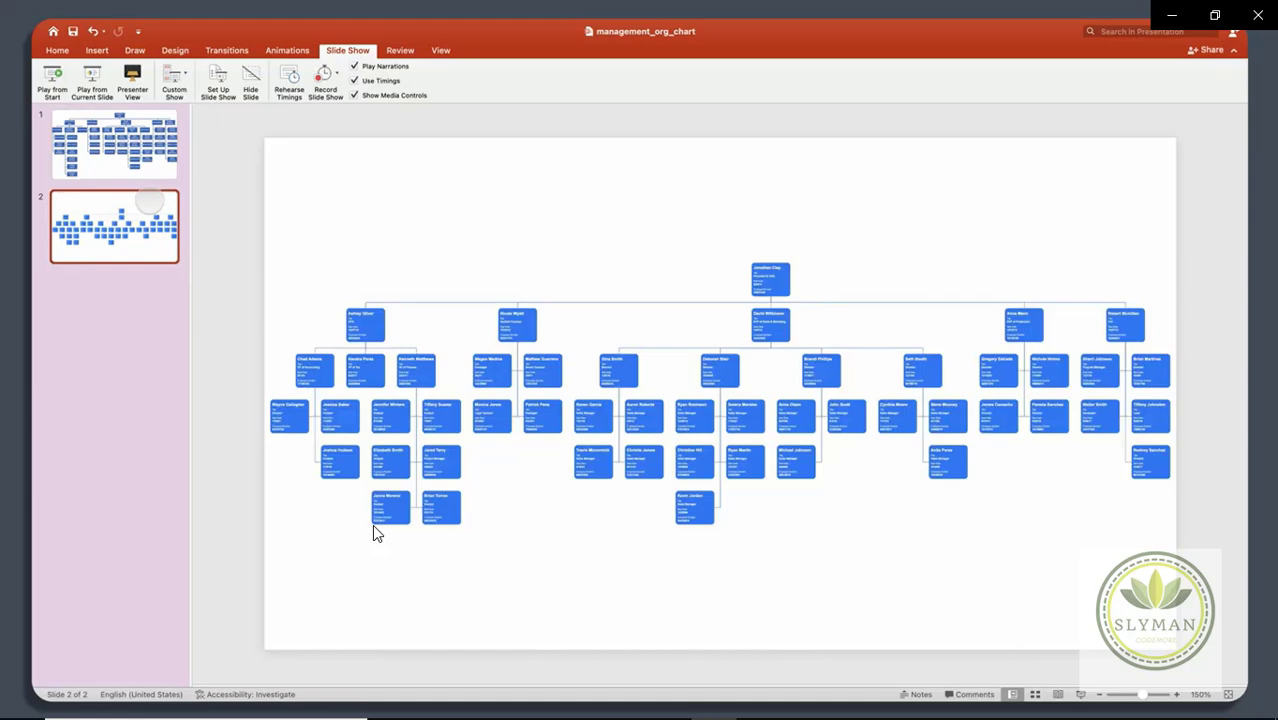